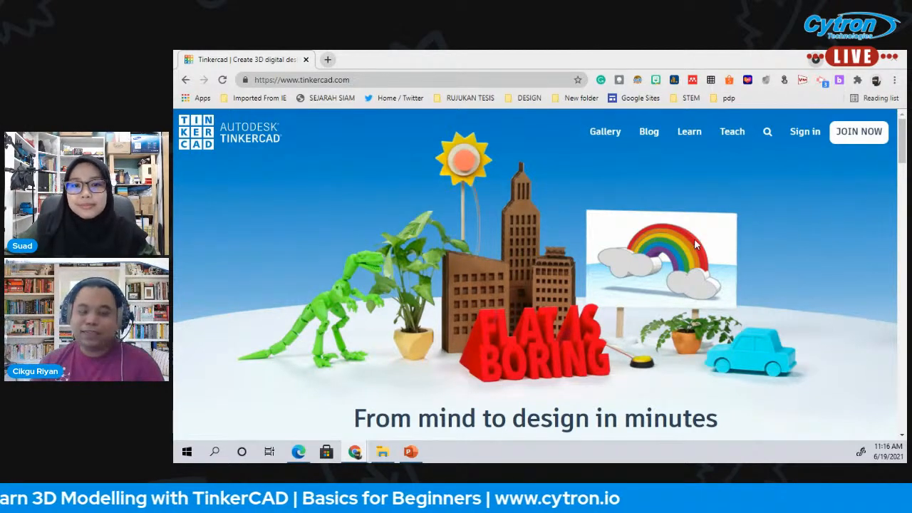
- Start joining Tinkercad as an educator and read through the student moderation and Safe Mode information
{"action": "left_click", "coordinate": [848, 132]}
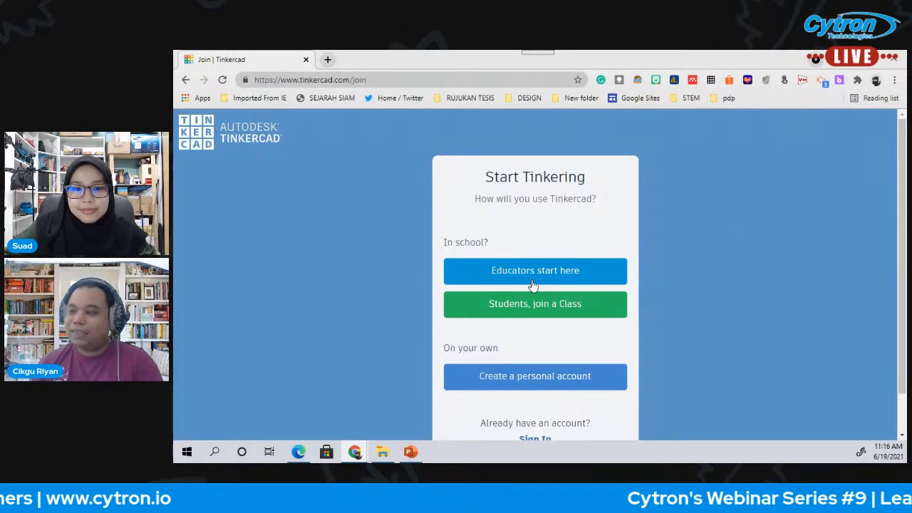
{"action": "scroll", "coordinate": [660, 369], "scroll_direction": "down", "scroll_amount": 1}
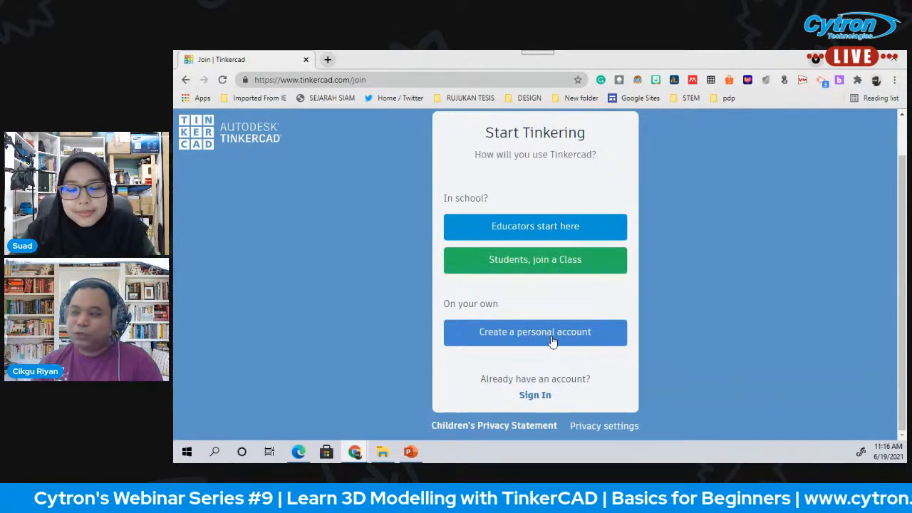
{"action": "left_click", "coordinate": [603, 232]}
{"action": "scroll", "coordinate": [698, 330], "scroll_direction": "down", "scroll_amount": 2}
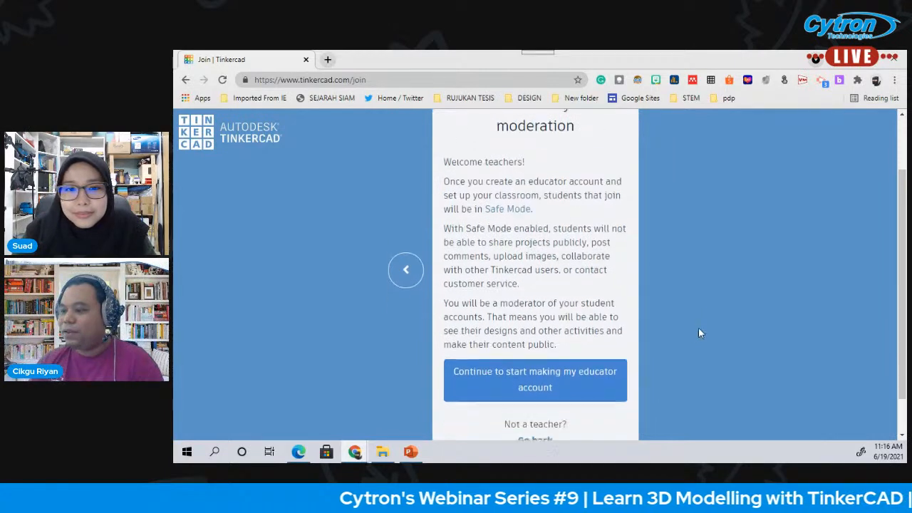
{"action": "scroll", "coordinate": [727, 322], "scroll_direction": "up", "scroll_amount": 1}
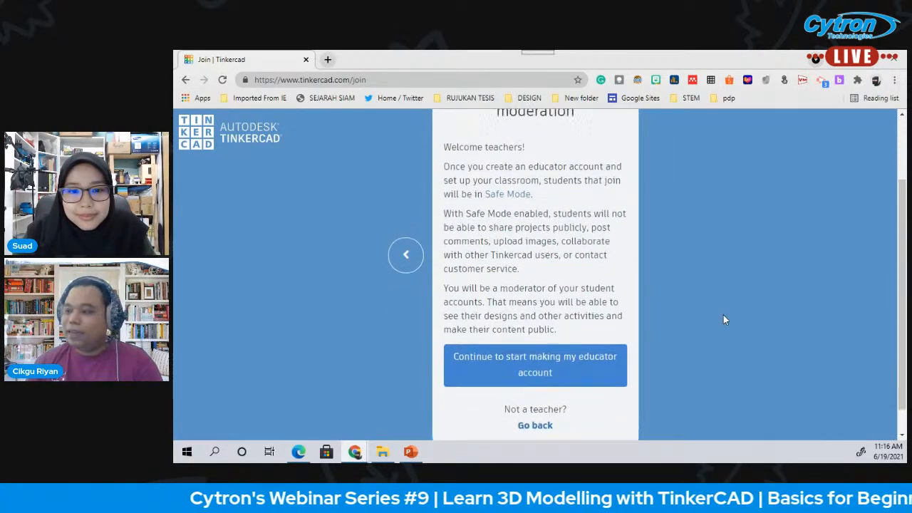
{"action": "scroll", "coordinate": [648, 312], "scroll_direction": "down", "scroll_amount": 1}
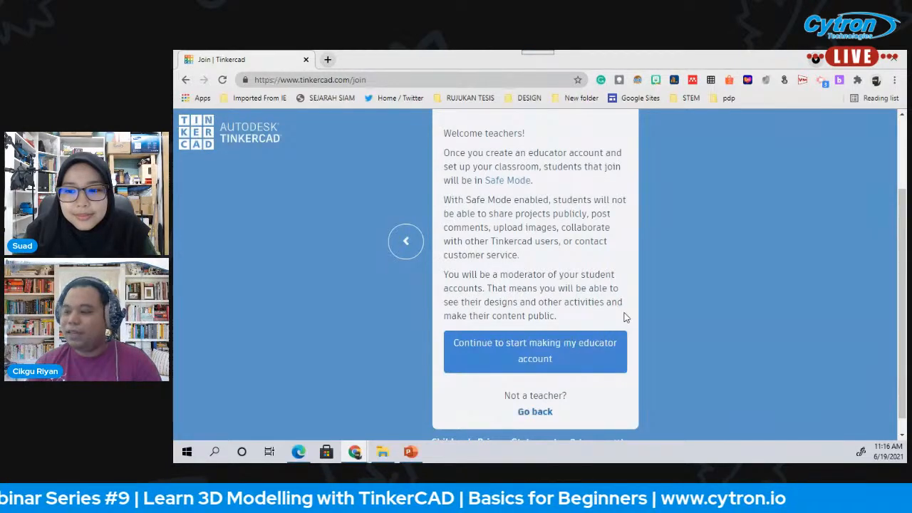
- Continue making the educator account, certify being an educator and accept the Teacher Agreement
{"action": "left_click", "coordinate": [531, 363]}
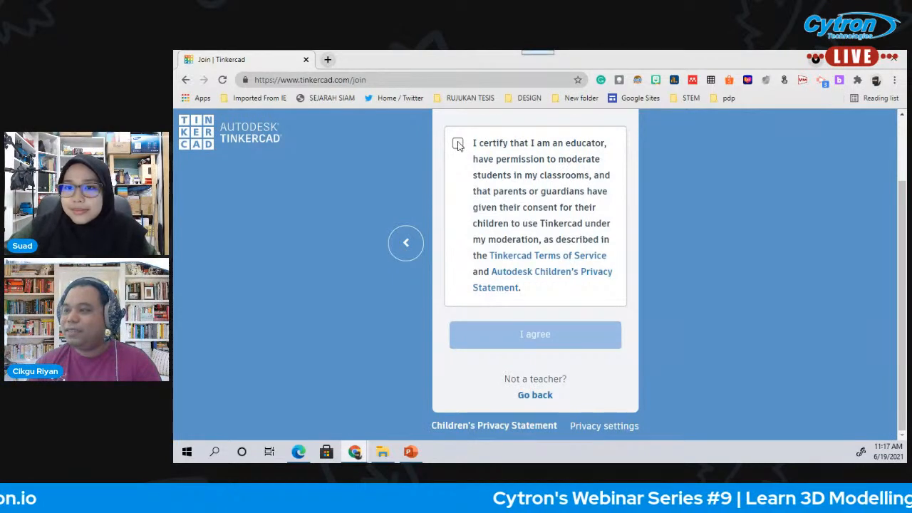
{"action": "scroll", "coordinate": [547, 240], "scroll_direction": "up", "scroll_amount": 2}
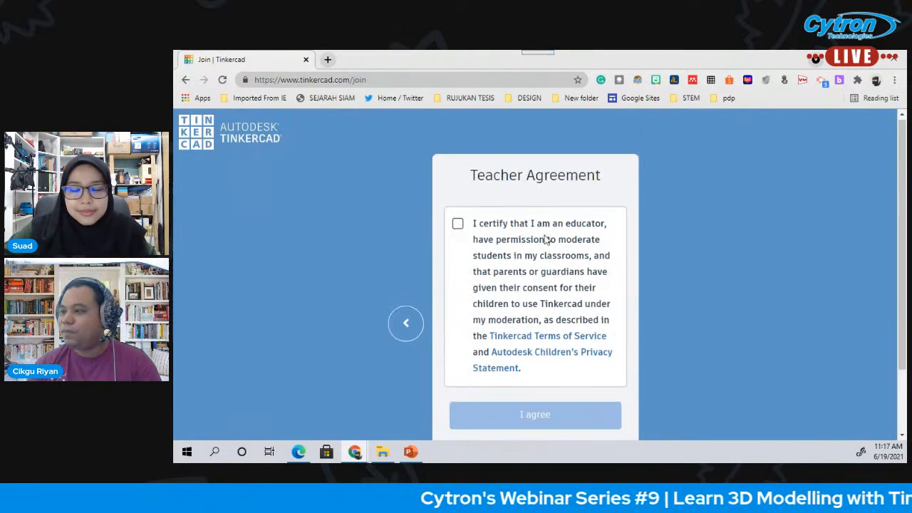
{"action": "left_click", "coordinate": [456, 227]}
{"action": "scroll", "coordinate": [708, 245], "scroll_direction": "down", "scroll_amount": 1}
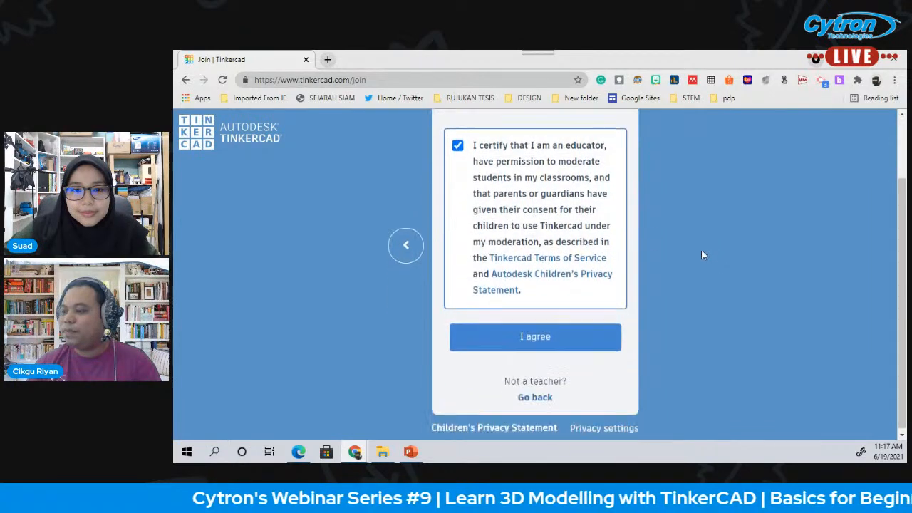
{"action": "left_click", "coordinate": [563, 346]}
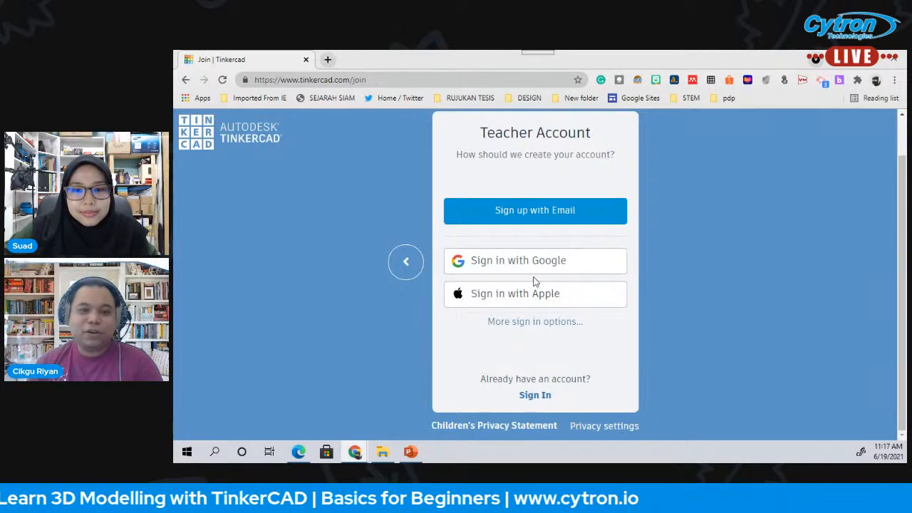
- Show the additional sign-in options for the teacher account and choose to sign in with Google
{"action": "left_click", "coordinate": [558, 322]}
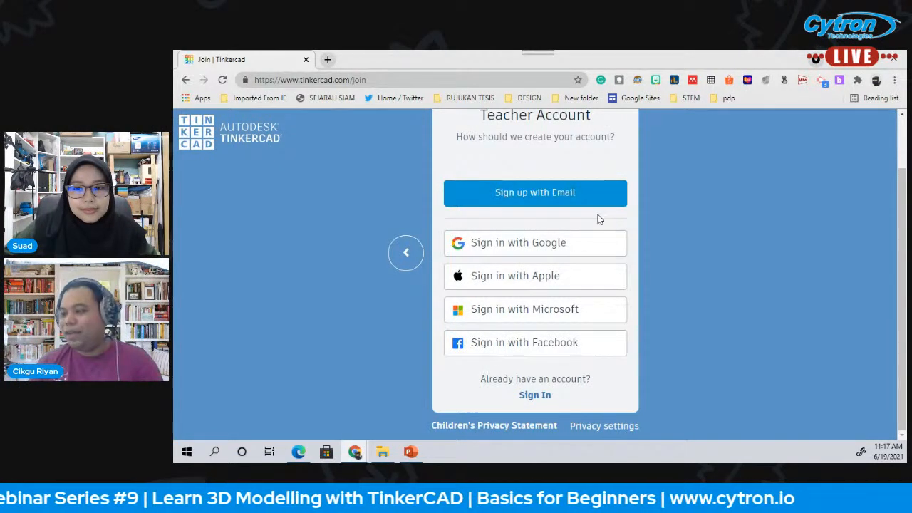
{"action": "left_click", "coordinate": [577, 250]}
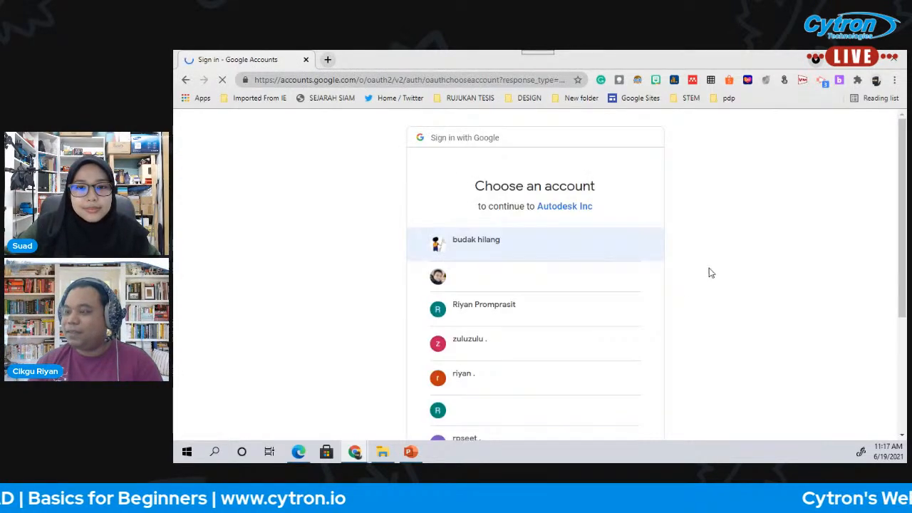
{"action": "scroll", "coordinate": [774, 271], "scroll_direction": "down", "scroll_amount": 1}
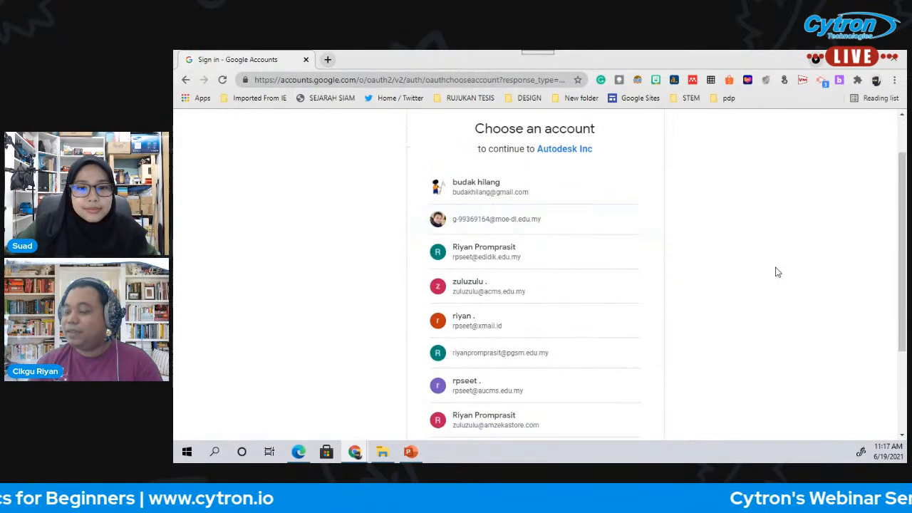
- Try to continue with one of the Google accounts, agreeing to Autodesk's terms and e-mail newsletters, and return to the account chooser
{"action": "left_click", "coordinate": [591, 348]}
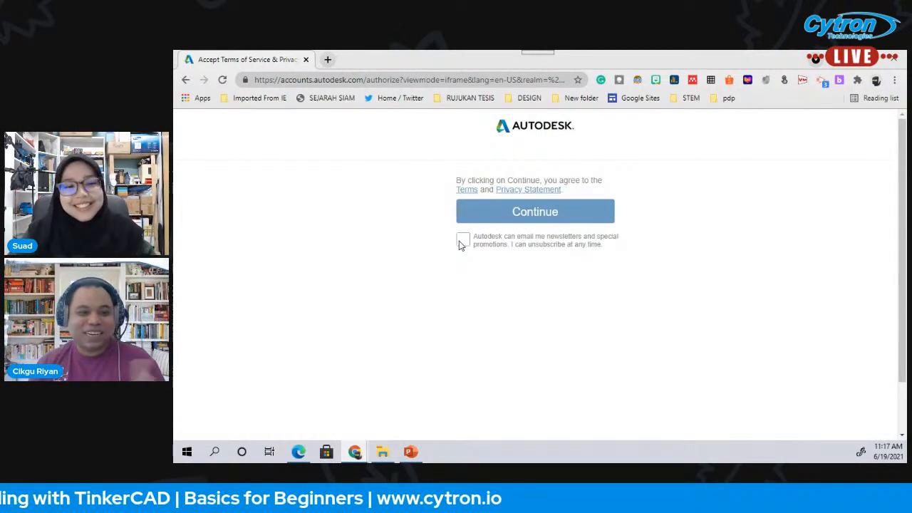
{"action": "left_click", "coordinate": [463, 240]}
{"action": "left_click", "coordinate": [520, 215]}
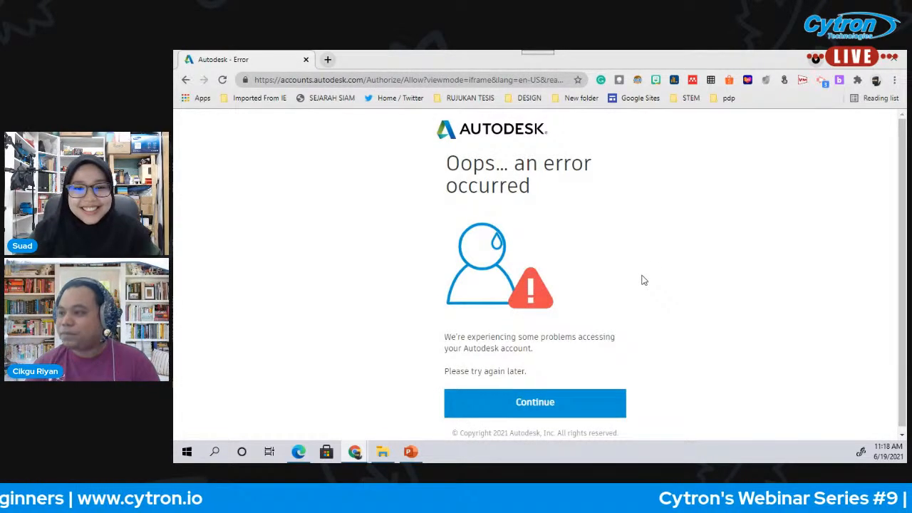
{"action": "scroll", "coordinate": [511, 245], "scroll_direction": "down", "scroll_amount": 1}
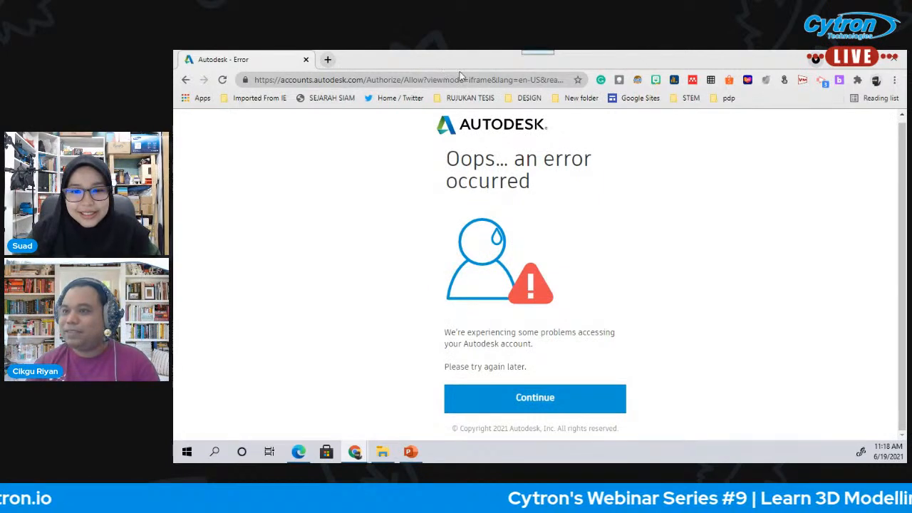
{"action": "left_click", "coordinate": [185, 79]}
{"action": "left_click", "coordinate": [184, 81]}
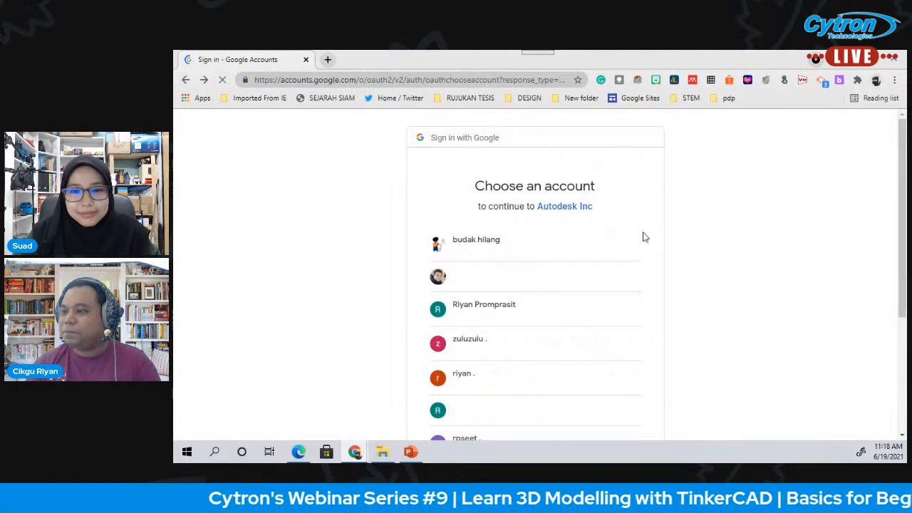
- Sign in with a different Google account and leave the blank login page to reach the Tinkercad dashboard
{"action": "scroll", "coordinate": [641, 236], "scroll_direction": "down", "scroll_amount": 2}
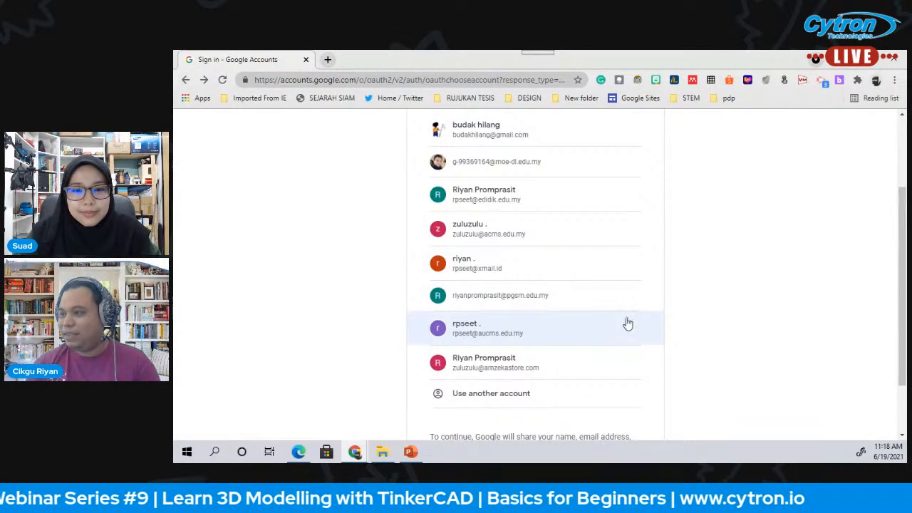
{"action": "scroll", "coordinate": [597, 207], "scroll_direction": "up", "scroll_amount": 1}
{"action": "left_click", "coordinate": [598, 223]}
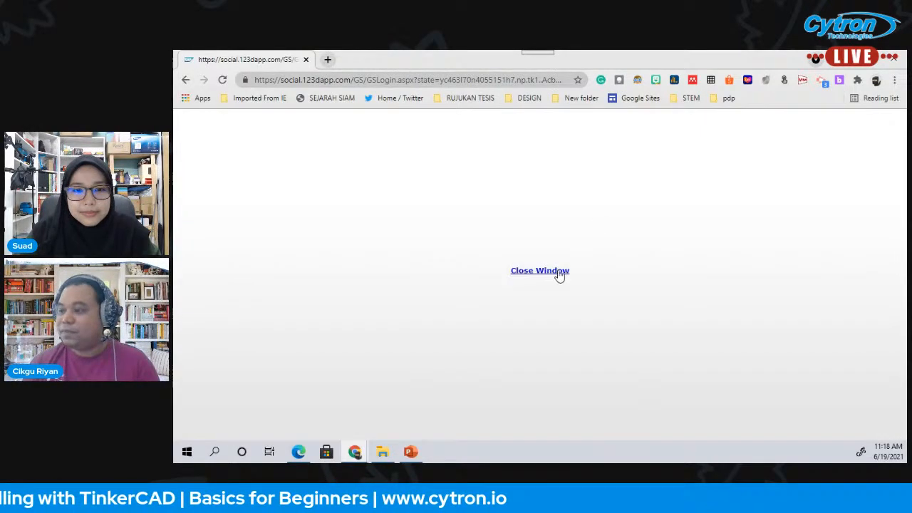
{"action": "left_click", "coordinate": [558, 277]}
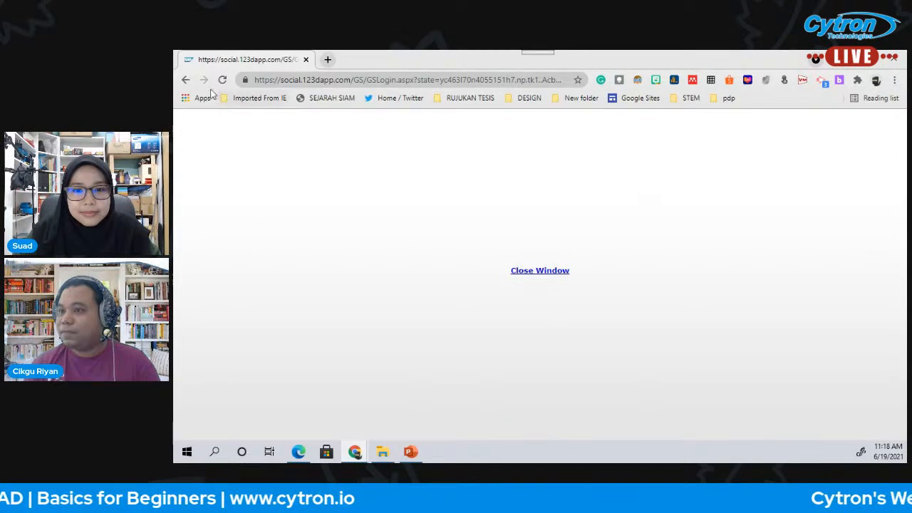
{"action": "left_click", "coordinate": [186, 79]}
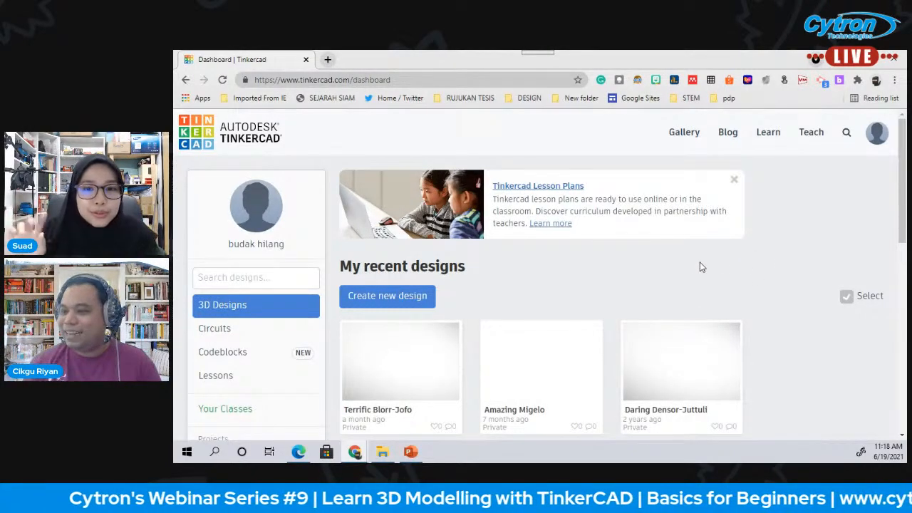
{"action": "scroll", "coordinate": [701, 265], "scroll_direction": "down", "scroll_amount": 1}
{"action": "scroll", "coordinate": [552, 288], "scroll_direction": "up", "scroll_amount": 1}
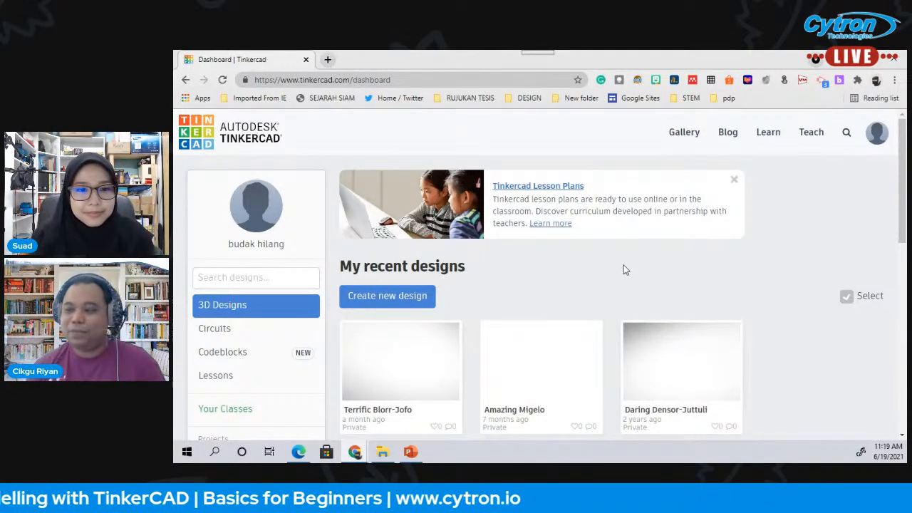
{"action": "scroll", "coordinate": [637, 270], "scroll_direction": "down", "scroll_amount": 2}
{"action": "scroll", "coordinate": [647, 243], "scroll_direction": "up", "scroll_amount": 2}
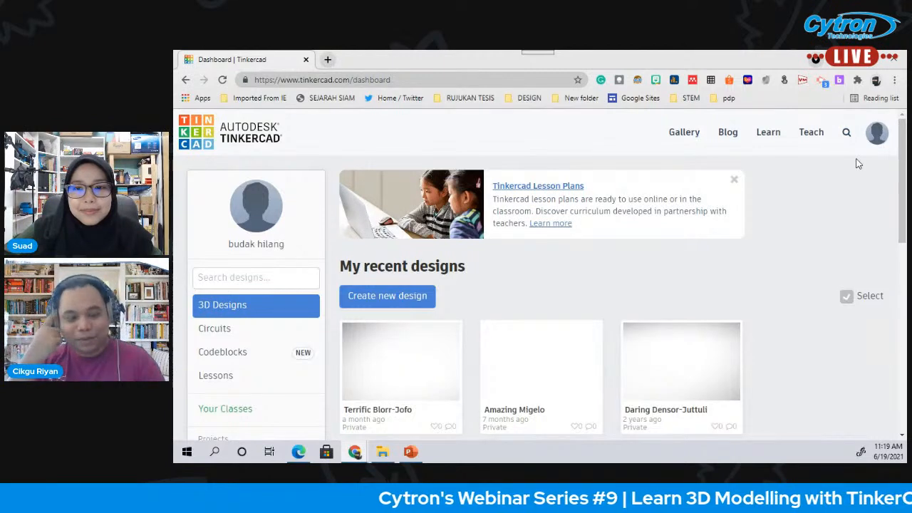
{"action": "scroll", "coordinate": [847, 253], "scroll_direction": "down", "scroll_amount": 1}
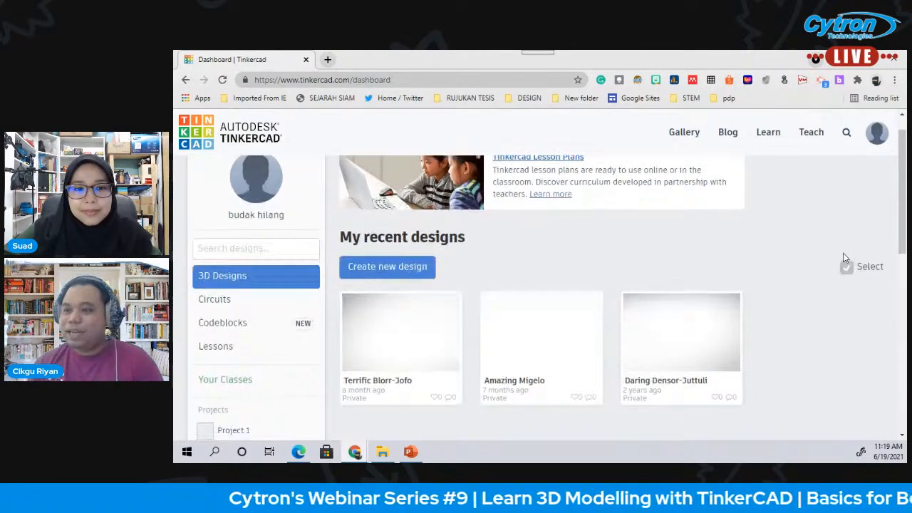
{"action": "scroll", "coordinate": [853, 228], "scroll_direction": "up", "scroll_amount": 1}
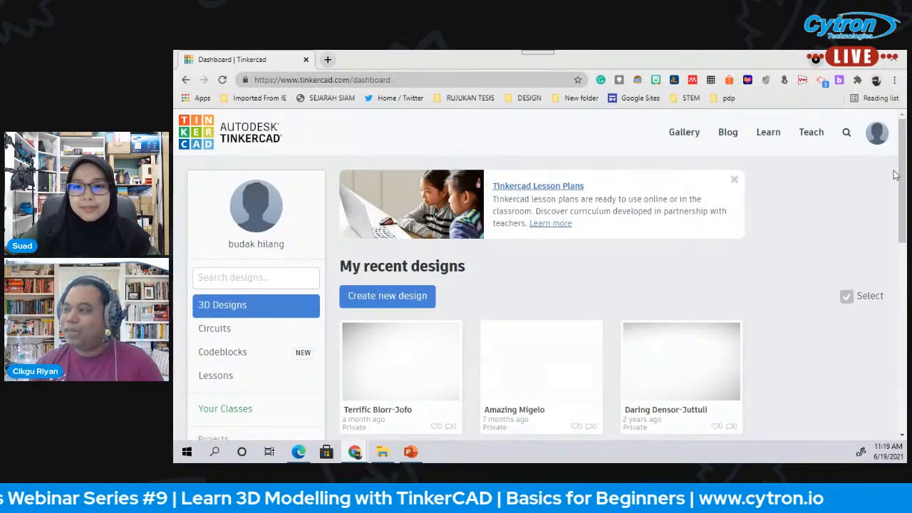
- Look through the dashboard's Circuits, Codeblocks and Lessons sections, examining the completed lessons
{"action": "scroll", "coordinate": [809, 231], "scroll_direction": "down", "scroll_amount": 1}
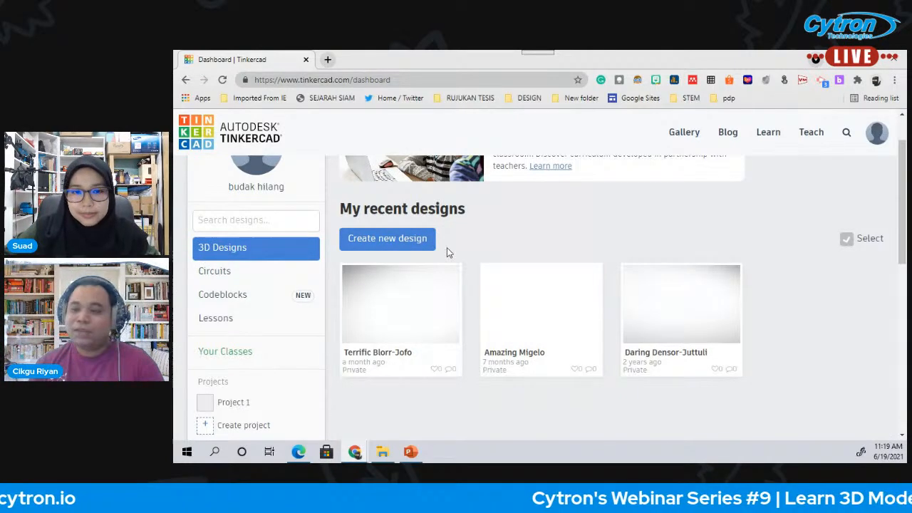
{"action": "left_click", "coordinate": [214, 271]}
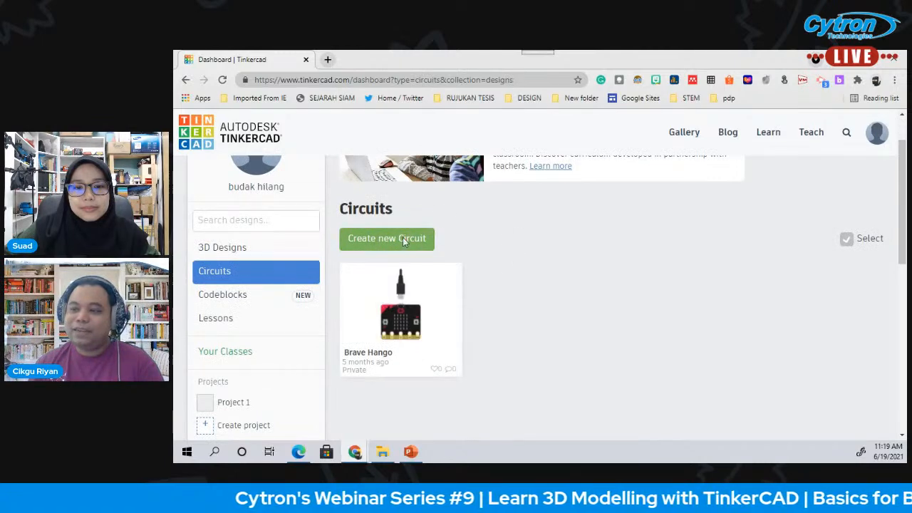
{"action": "left_click", "coordinate": [224, 300]}
{"action": "scroll", "coordinate": [469, 274], "scroll_direction": "down", "scroll_amount": 1}
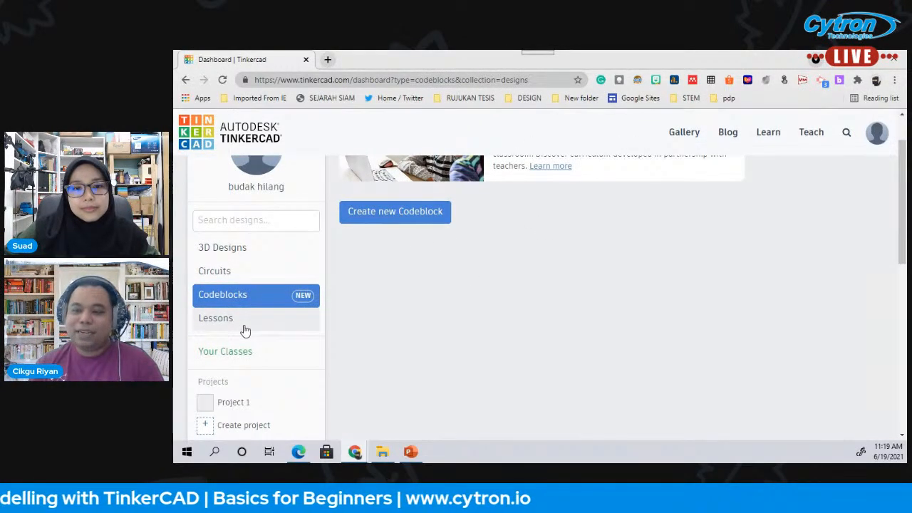
{"action": "left_click", "coordinate": [289, 321]}
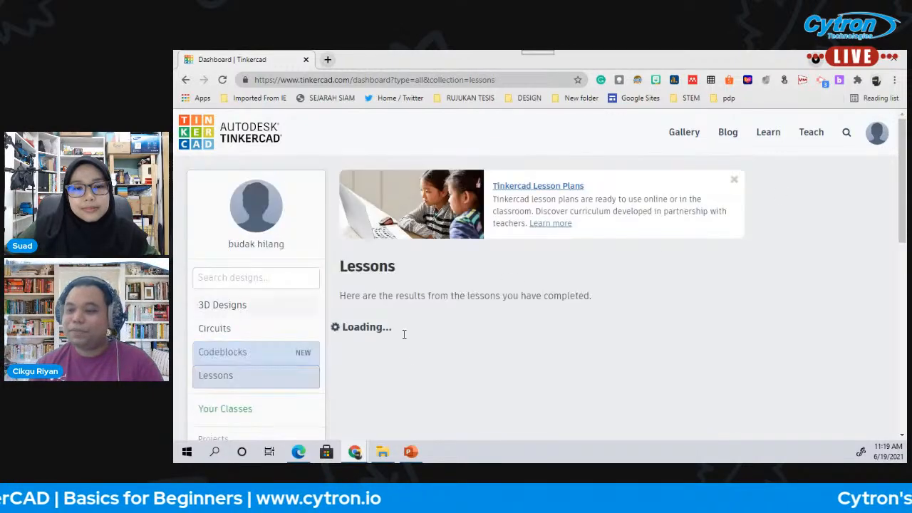
{"action": "scroll", "coordinate": [423, 326], "scroll_direction": "down", "scroll_amount": 1}
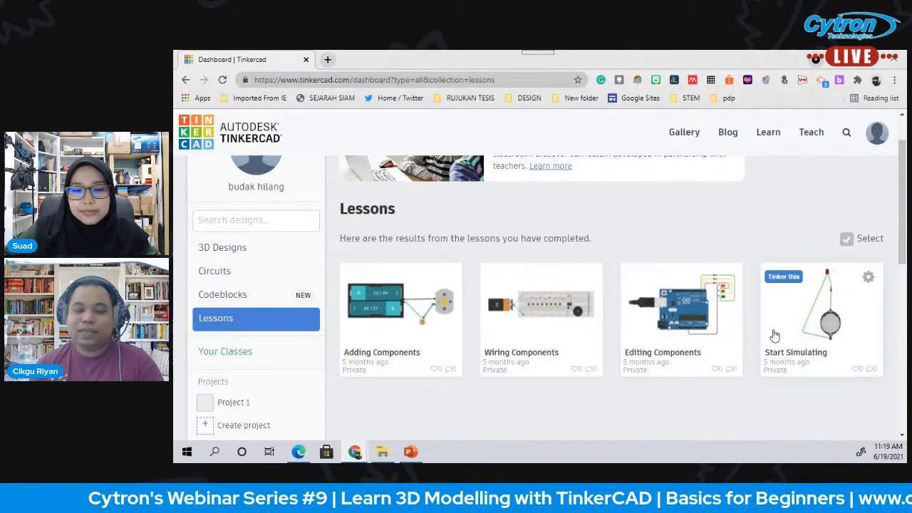
{"action": "scroll", "coordinate": [738, 256], "scroll_direction": "up", "scroll_amount": 1}
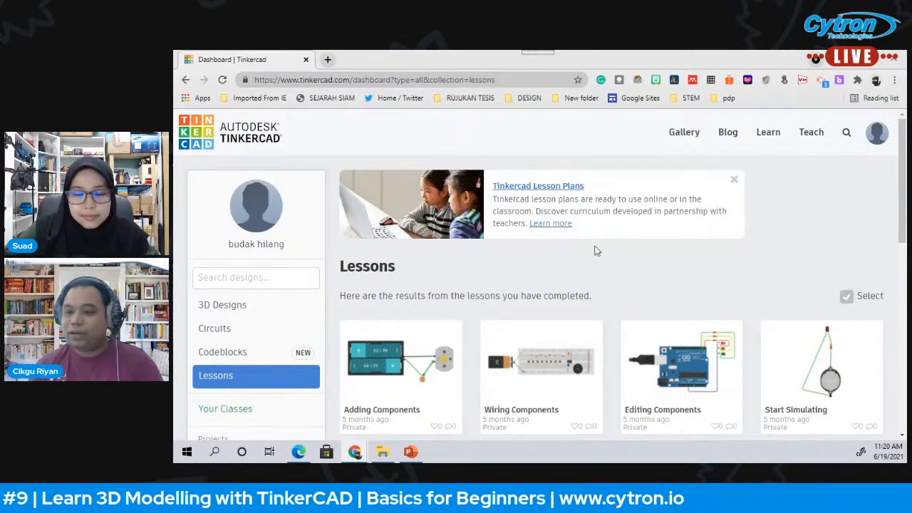
{"action": "scroll", "coordinate": [597, 244], "scroll_direction": "down", "scroll_amount": 1}
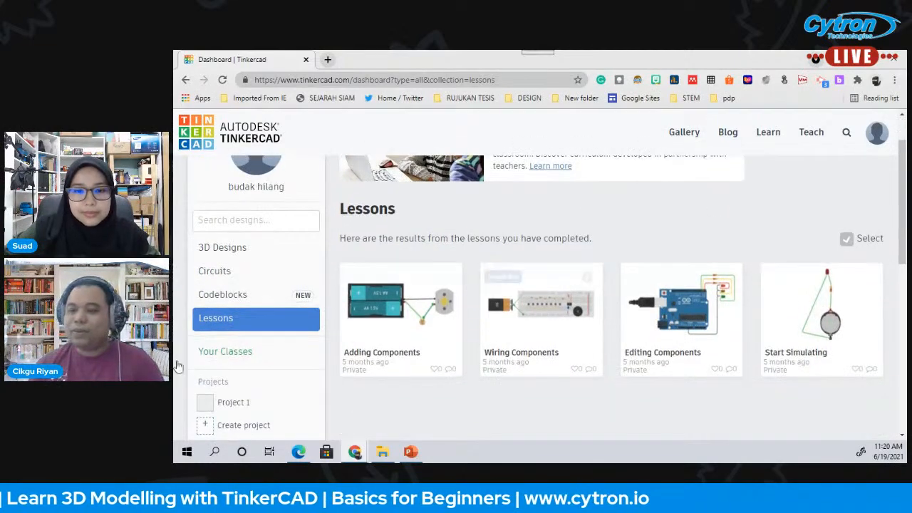
- View the Your Classes section of the dashboard and look over its class list and options
{"action": "left_click", "coordinate": [278, 360]}
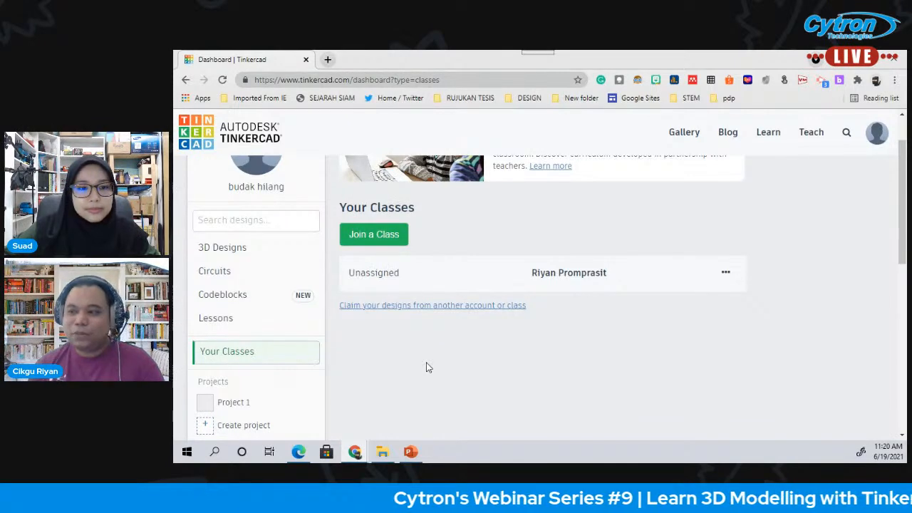
{"action": "scroll", "coordinate": [431, 363], "scroll_direction": "up", "scroll_amount": 1}
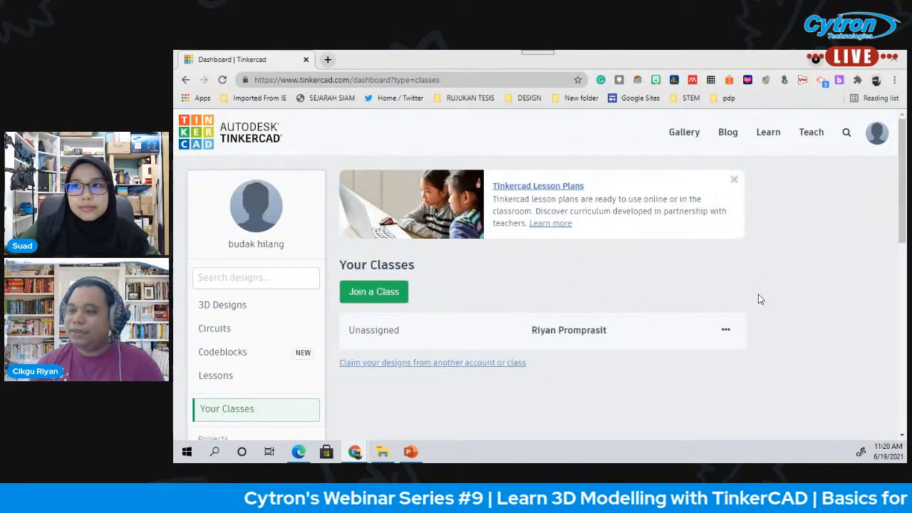
{"action": "scroll", "coordinate": [700, 302], "scroll_direction": "down", "scroll_amount": 4}
{"action": "scroll", "coordinate": [685, 370], "scroll_direction": "up", "scroll_amount": 4}
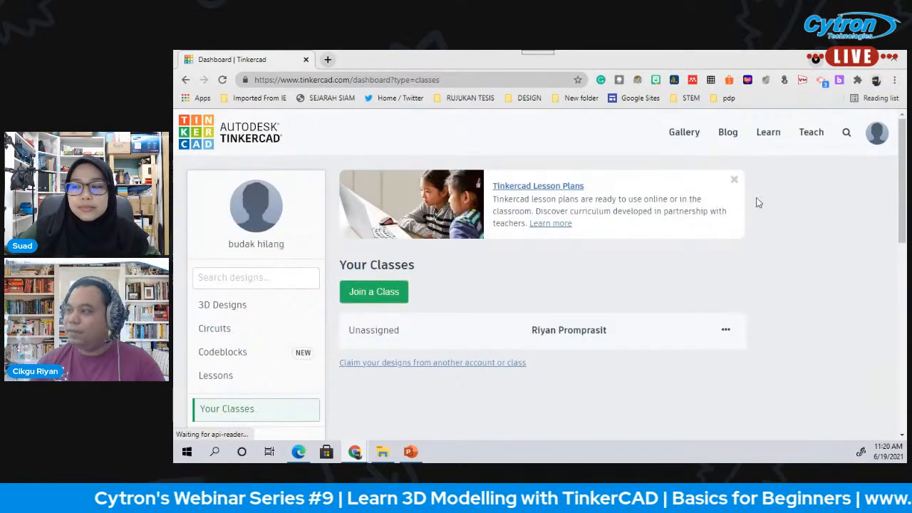
- Open the Tinkercad gallery of community designs
{"action": "left_click", "coordinate": [685, 134]}
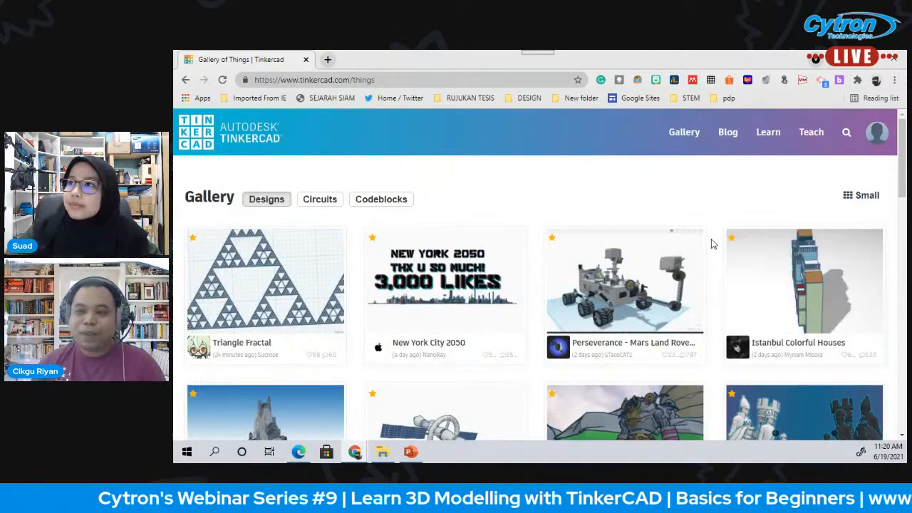
- Browse the featured community designs in the gallery's Designs category
{"action": "scroll", "coordinate": [749, 256], "scroll_direction": "down", "scroll_amount": 1}
{"action": "scroll", "coordinate": [270, 263], "scroll_direction": "down", "scroll_amount": 2}
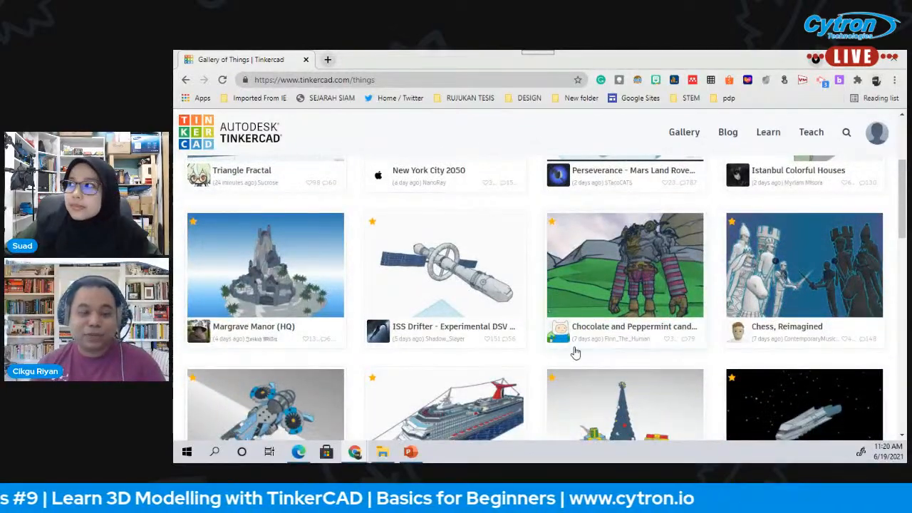
{"action": "scroll", "coordinate": [556, 342], "scroll_direction": "down", "scroll_amount": 1}
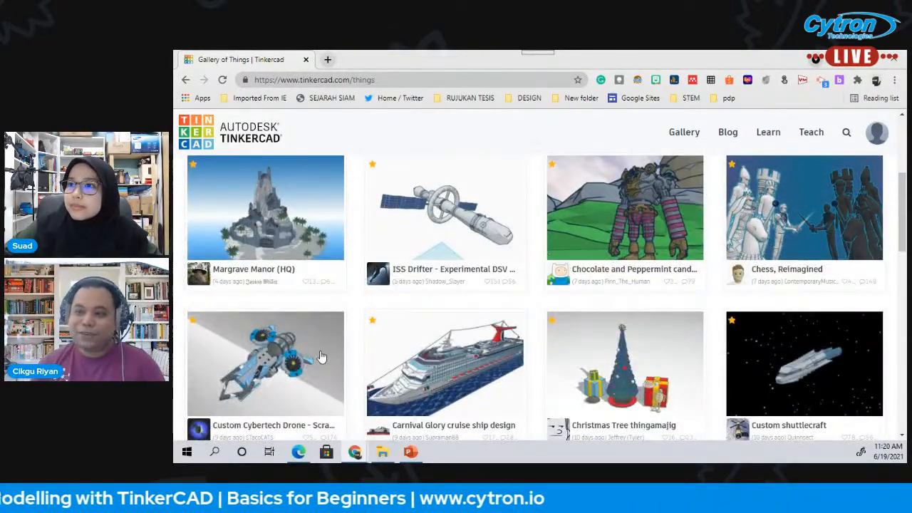
{"action": "scroll", "coordinate": [321, 360], "scroll_direction": "down", "scroll_amount": 2}
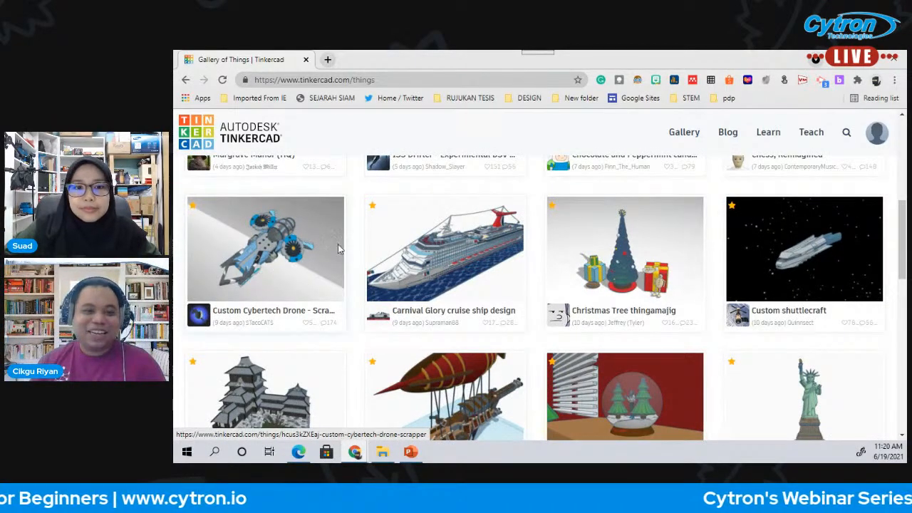
{"action": "scroll", "coordinate": [428, 285], "scroll_direction": "down", "scroll_amount": 2}
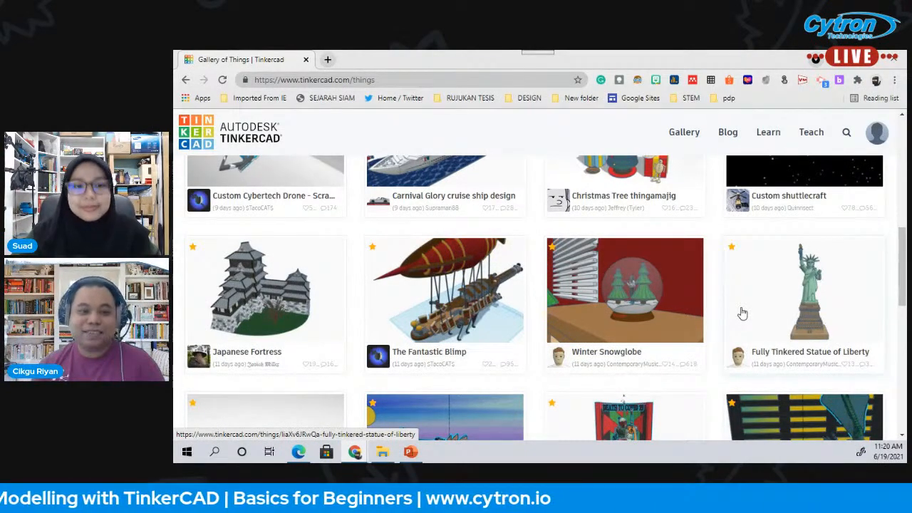
{"action": "scroll", "coordinate": [741, 314], "scroll_direction": "down", "scroll_amount": 3}
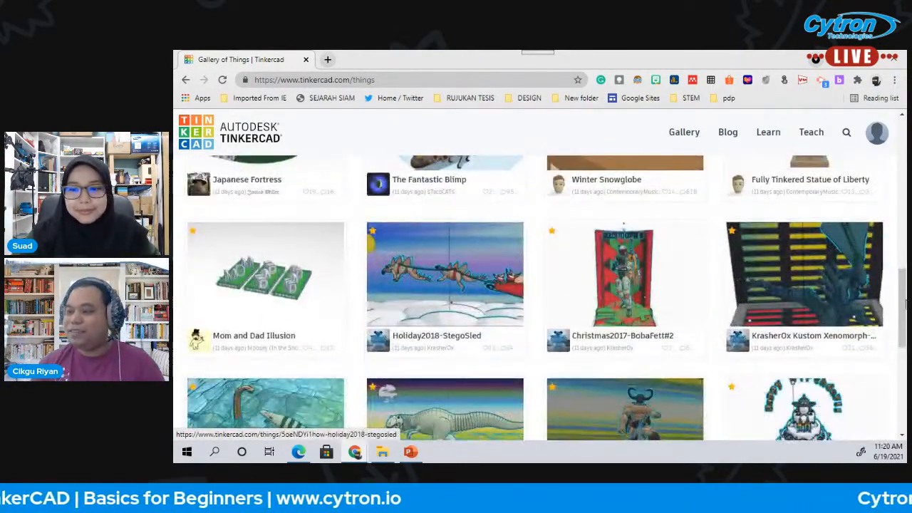
- Switch the gallery to the Circuits category and look over the featured circuit projects
{"action": "scroll", "coordinate": [673, 360], "scroll_direction": "up", "scroll_amount": 3}
{"action": "scroll", "coordinate": [676, 359], "scroll_direction": "up", "scroll_amount": 5}
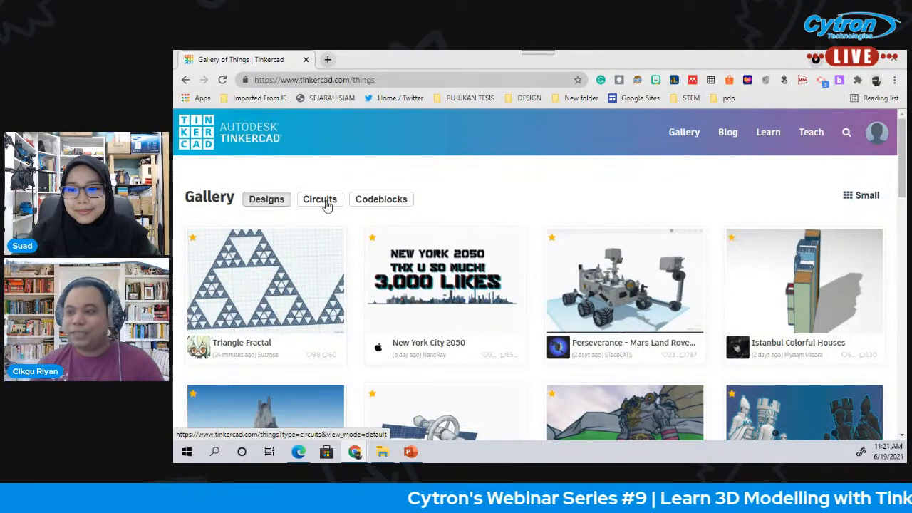
{"action": "left_click", "coordinate": [322, 201]}
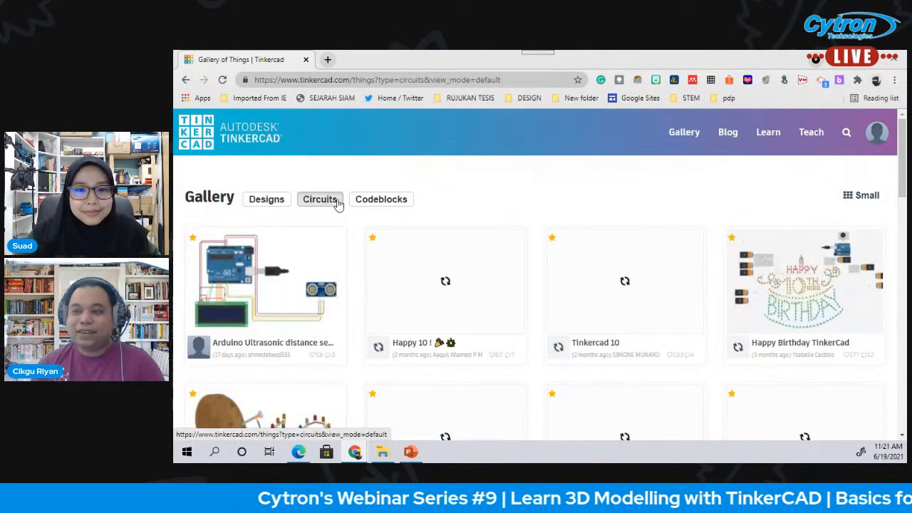
{"action": "scroll", "coordinate": [366, 266], "scroll_direction": "down", "scroll_amount": 1}
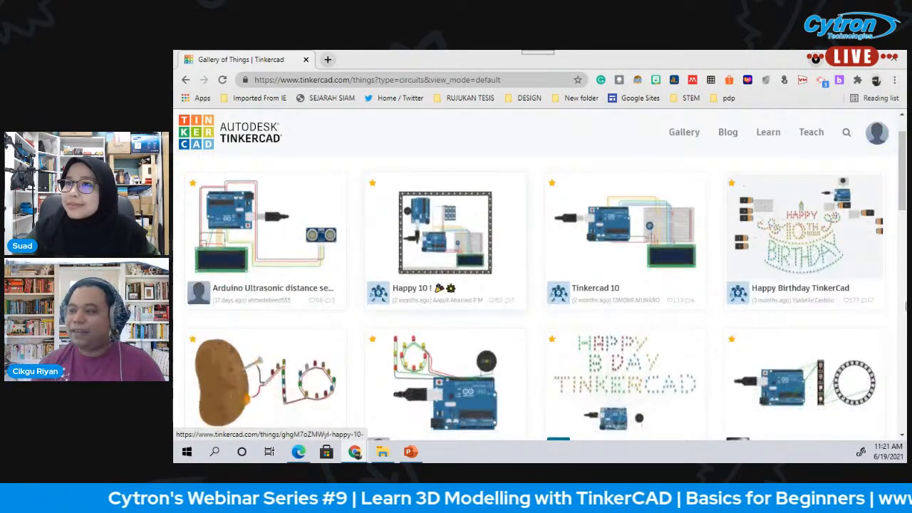
{"action": "scroll", "coordinate": [447, 315], "scroll_direction": "down", "scroll_amount": 2}
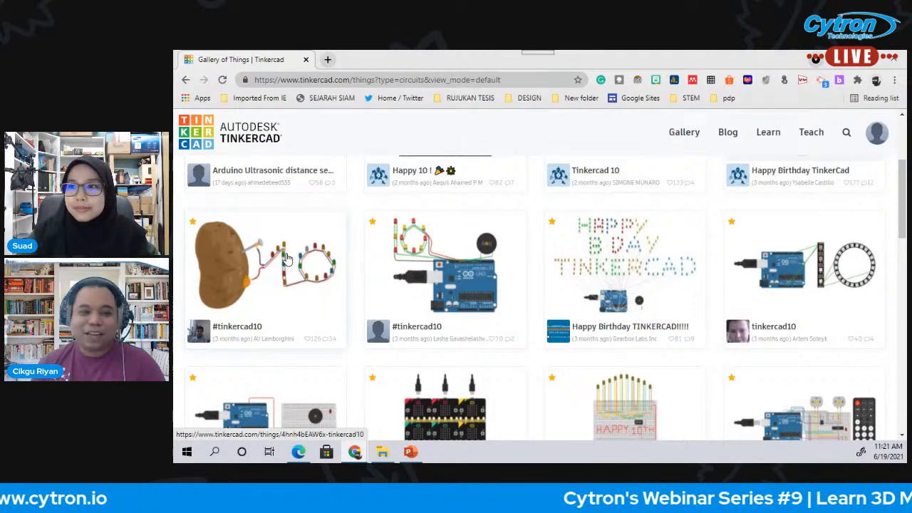
- Switch the gallery to the Codeblocks category and look through the featured code-built models
{"action": "scroll", "coordinate": [289, 265], "scroll_direction": "up", "scroll_amount": 3}
{"action": "left_click", "coordinate": [380, 201]}
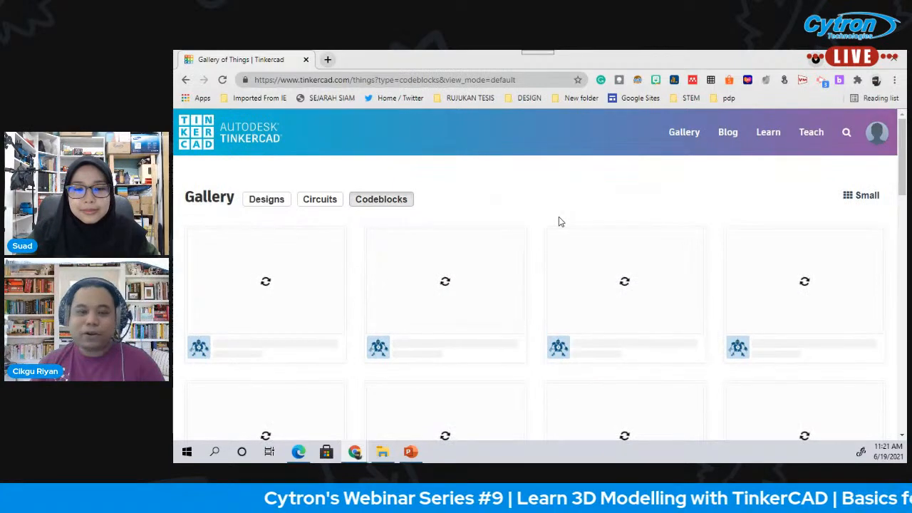
{"action": "scroll", "coordinate": [558, 220], "scroll_direction": "down", "scroll_amount": 2}
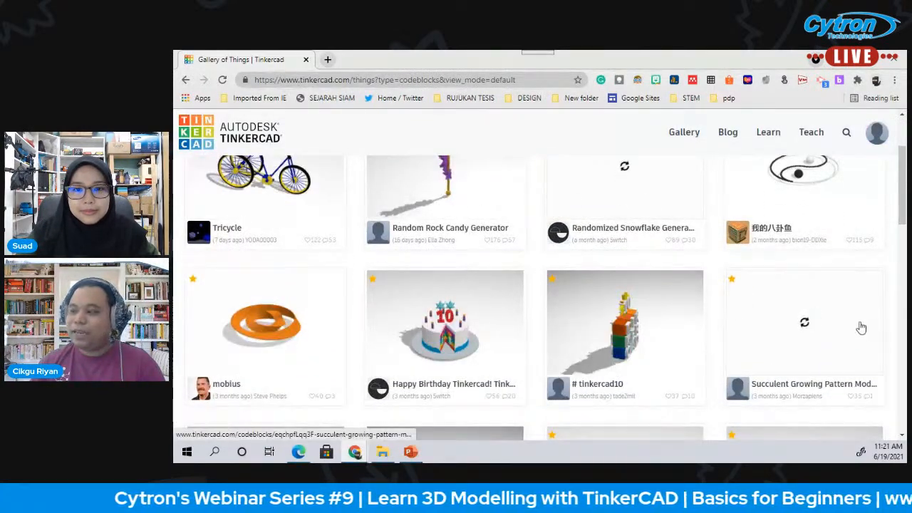
{"action": "scroll", "coordinate": [866, 317], "scroll_direction": "down", "scroll_amount": 2}
{"action": "scroll", "coordinate": [592, 300], "scroll_direction": "up", "scroll_amount": 4}
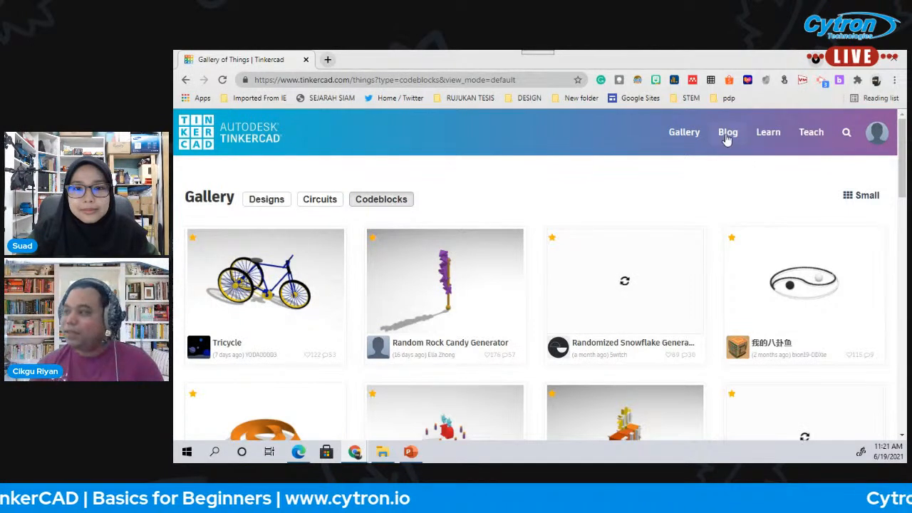
- Open the Tinkercad blog and examine its featured article, topic categories and Inspiration posts
{"action": "left_click", "coordinate": [728, 132]}
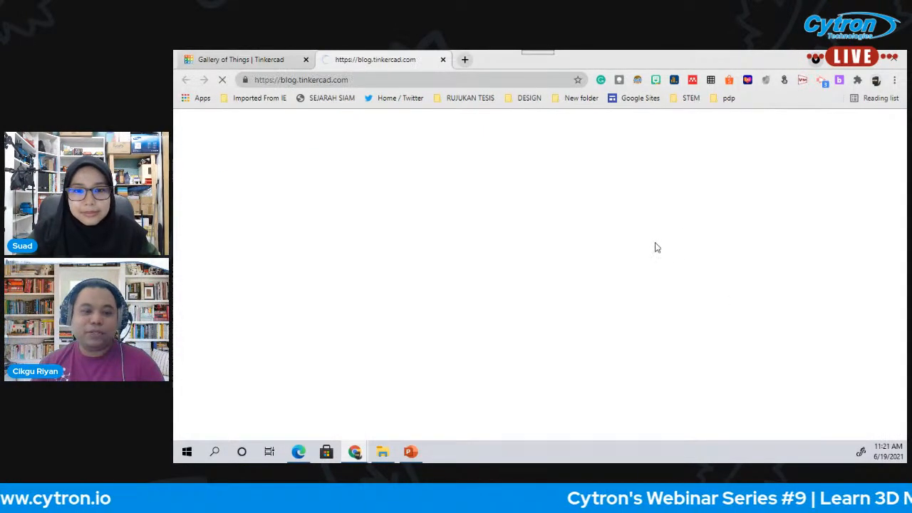
{"action": "scroll", "coordinate": [524, 274], "scroll_direction": "down", "scroll_amount": 3}
{"action": "scroll", "coordinate": [555, 281], "scroll_direction": "down", "scroll_amount": 5}
{"action": "scroll", "coordinate": [342, 285], "scroll_direction": "up", "scroll_amount": 3}
{"action": "scroll", "coordinate": [306, 283], "scroll_direction": "up", "scroll_amount": 4}
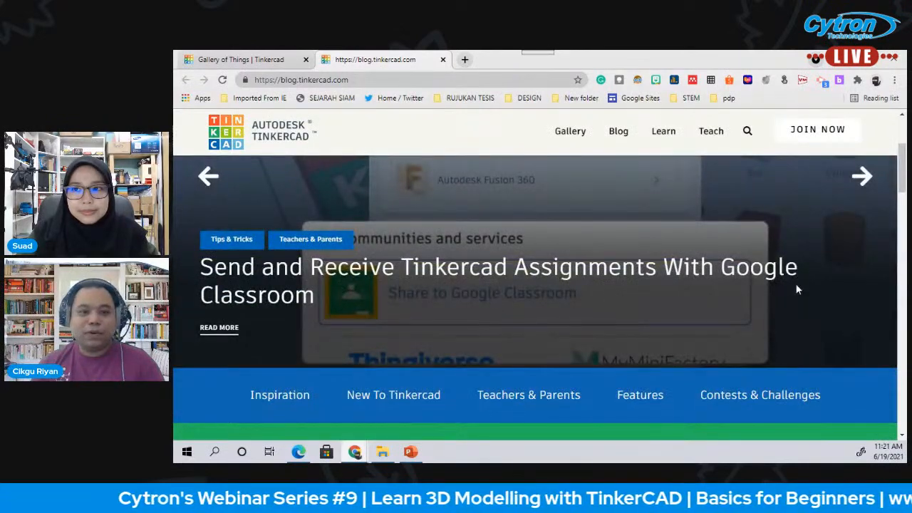
{"action": "scroll", "coordinate": [735, 306], "scroll_direction": "down", "scroll_amount": 3}
{"action": "scroll", "coordinate": [606, 298], "scroll_direction": "down", "scroll_amount": 3}
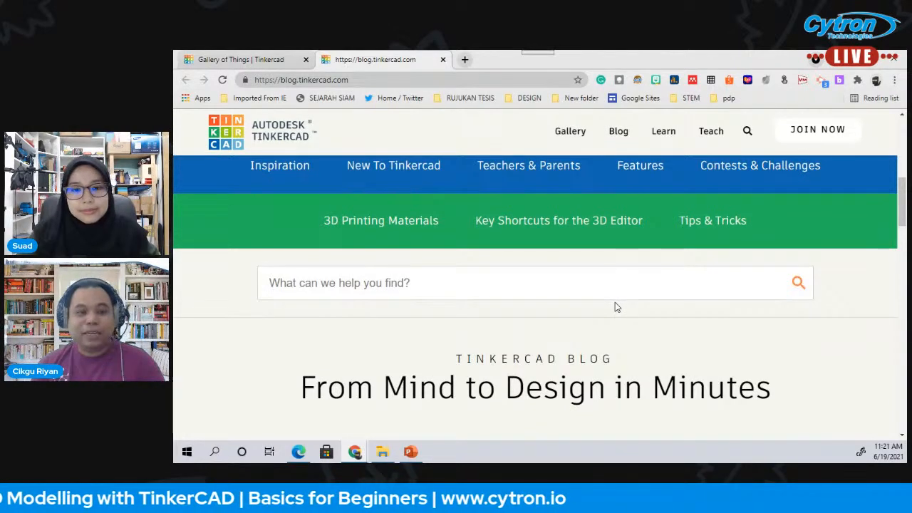
{"action": "scroll", "coordinate": [617, 307], "scroll_direction": "down", "scroll_amount": 3}
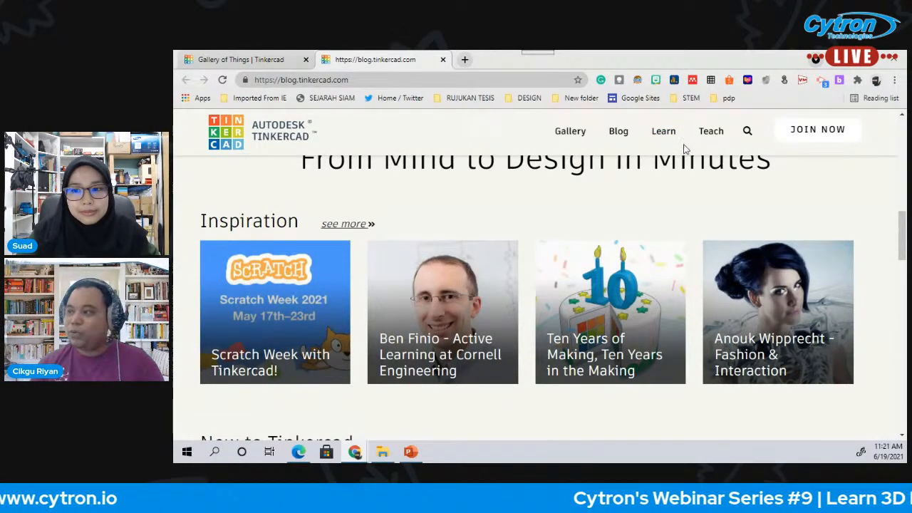
- View the 3D Starters on the Learn page and examine the Teach page's lesson plans, classroom links and resources
{"action": "left_click", "coordinate": [666, 136]}
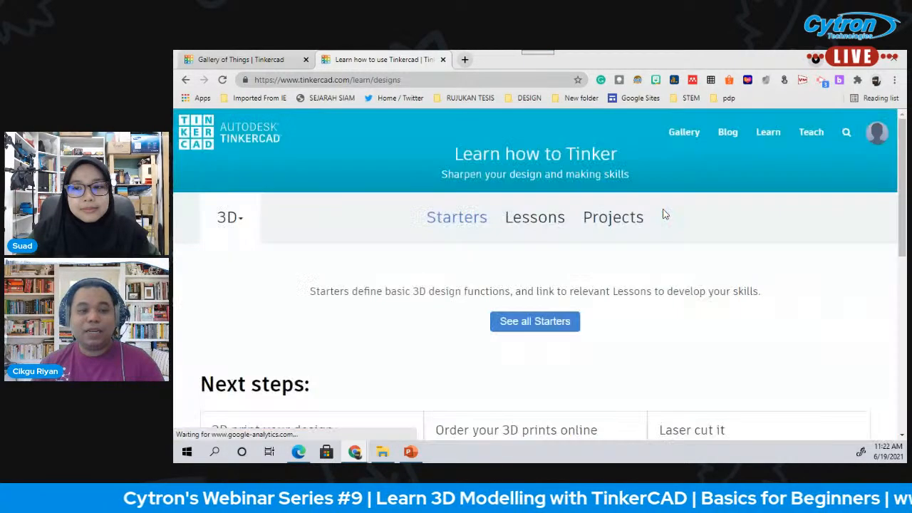
{"action": "scroll", "coordinate": [680, 294], "scroll_direction": "down", "scroll_amount": 2}
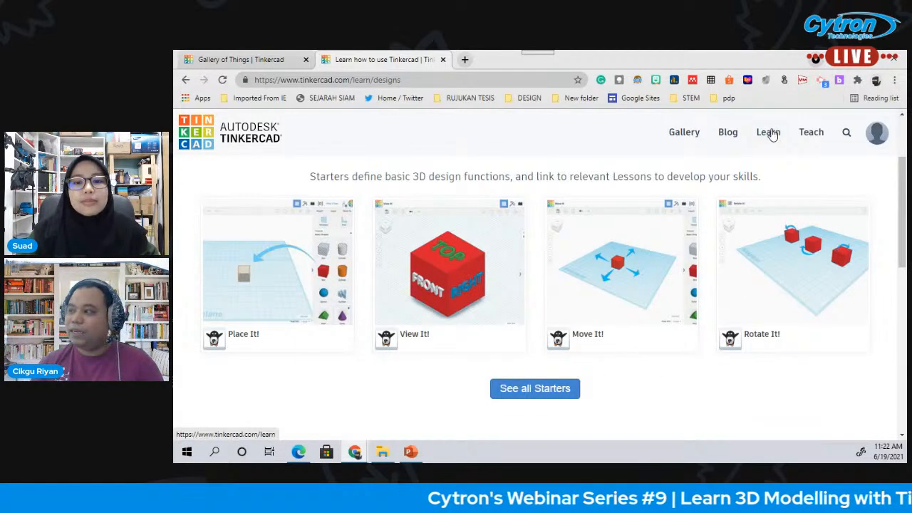
{"action": "left_click", "coordinate": [813, 141]}
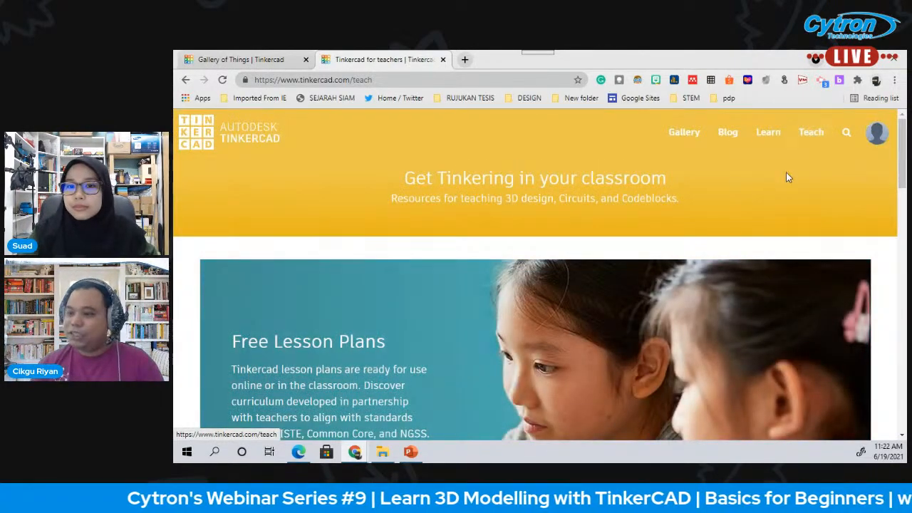
{"action": "scroll", "coordinate": [721, 243], "scroll_direction": "down", "scroll_amount": 1}
{"action": "scroll", "coordinate": [721, 243], "scroll_direction": "down", "scroll_amount": 1}
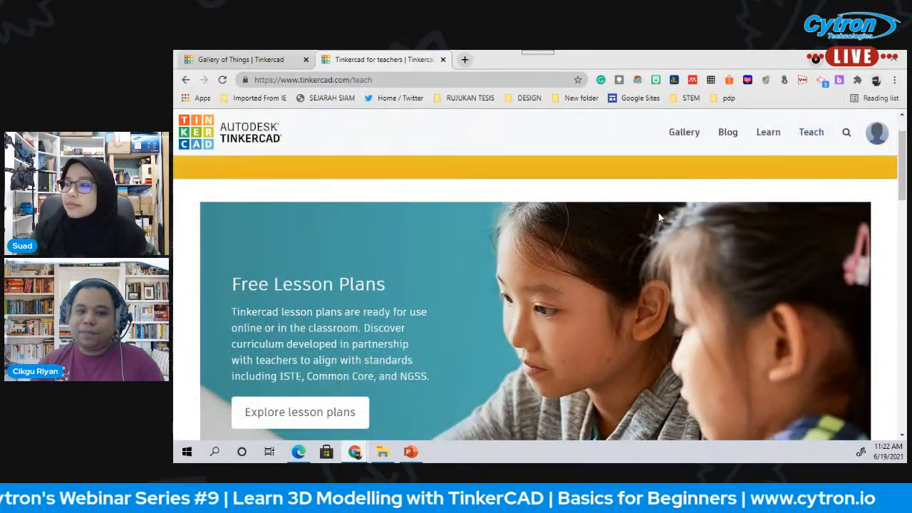
{"action": "scroll", "coordinate": [297, 227], "scroll_direction": "down", "scroll_amount": 1}
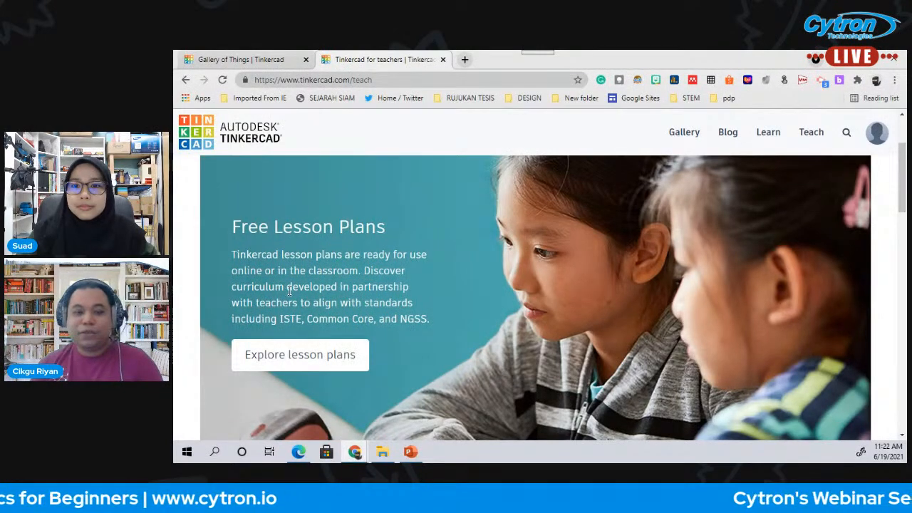
{"action": "scroll", "coordinate": [327, 333], "scroll_direction": "down", "scroll_amount": 1}
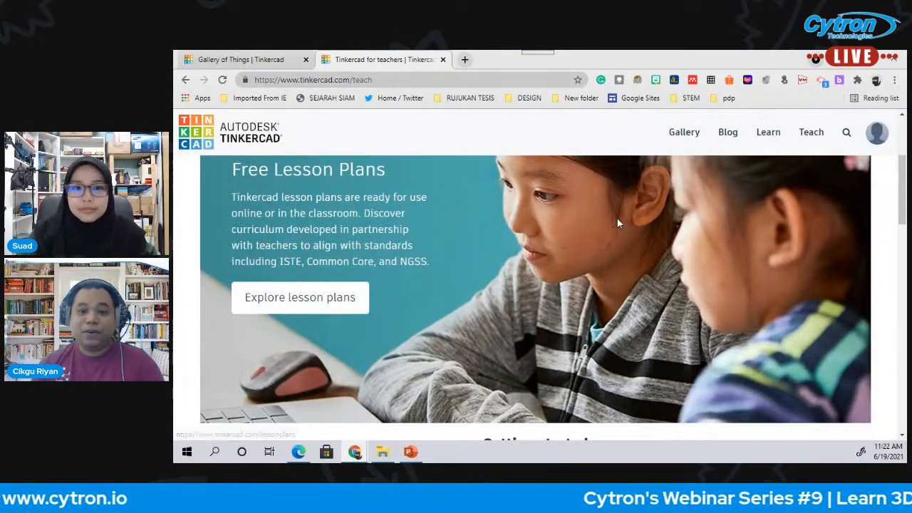
{"action": "scroll", "coordinate": [401, 266], "scroll_direction": "down", "scroll_amount": 5}
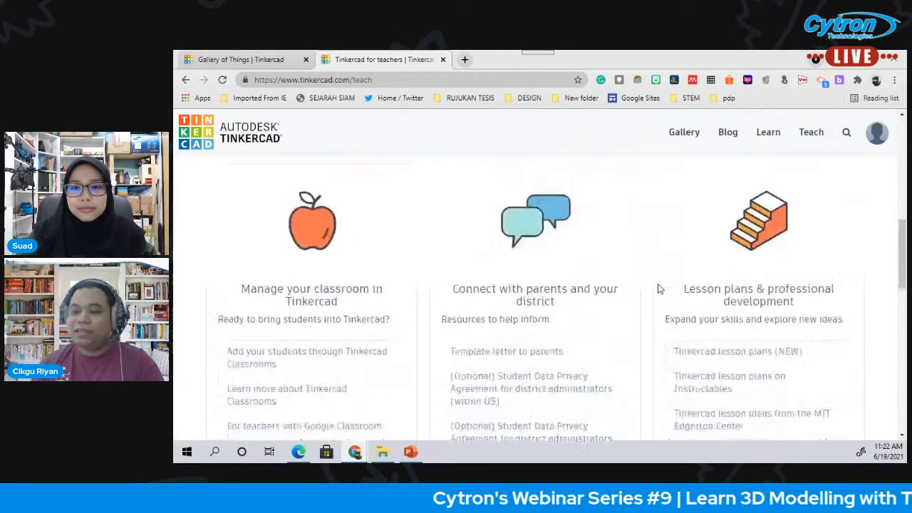
{"action": "scroll", "coordinate": [666, 289], "scroll_direction": "down", "scroll_amount": 2}
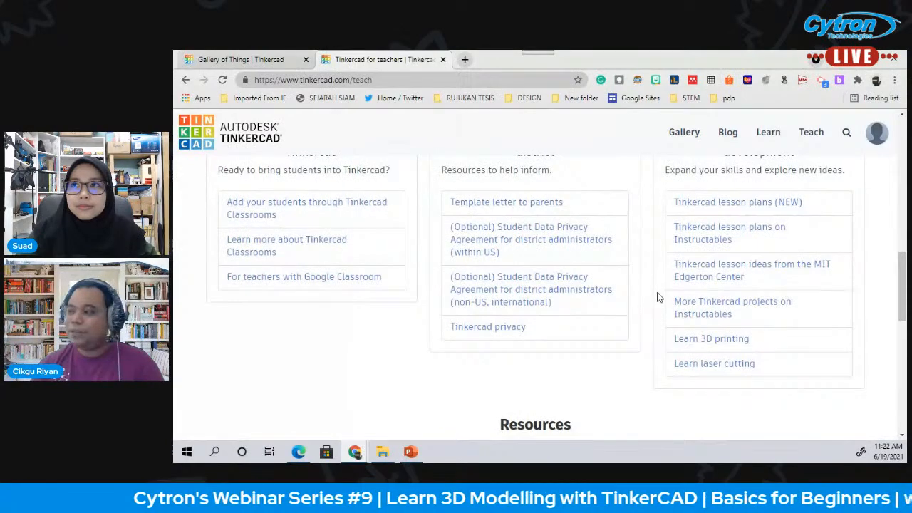
{"action": "scroll", "coordinate": [658, 297], "scroll_direction": "down", "scroll_amount": 6}
{"action": "scroll", "coordinate": [660, 300], "scroll_direction": "up", "scroll_amount": 4}
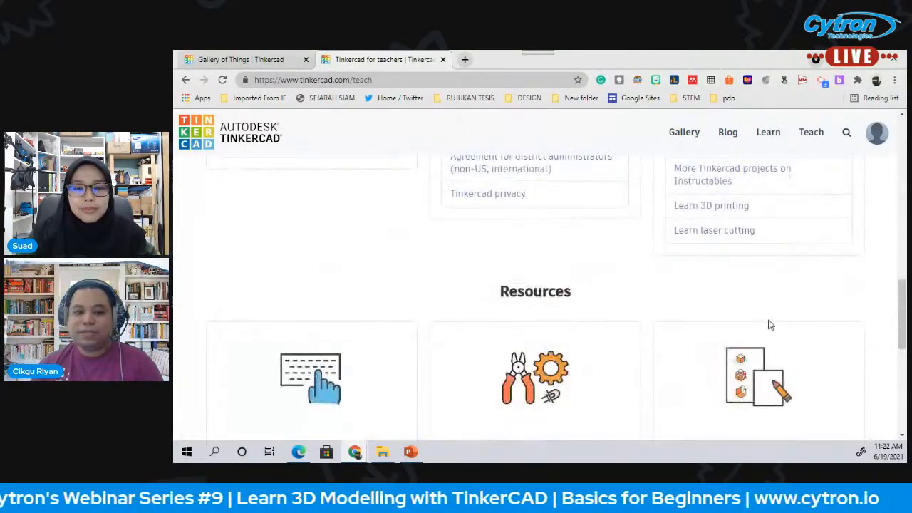
{"action": "scroll", "coordinate": [764, 317], "scroll_direction": "up", "scroll_amount": 10}
- Return from the gallery to the dashboard and close the browser tab with the teacher page
{"action": "left_click", "coordinate": [242, 59]}
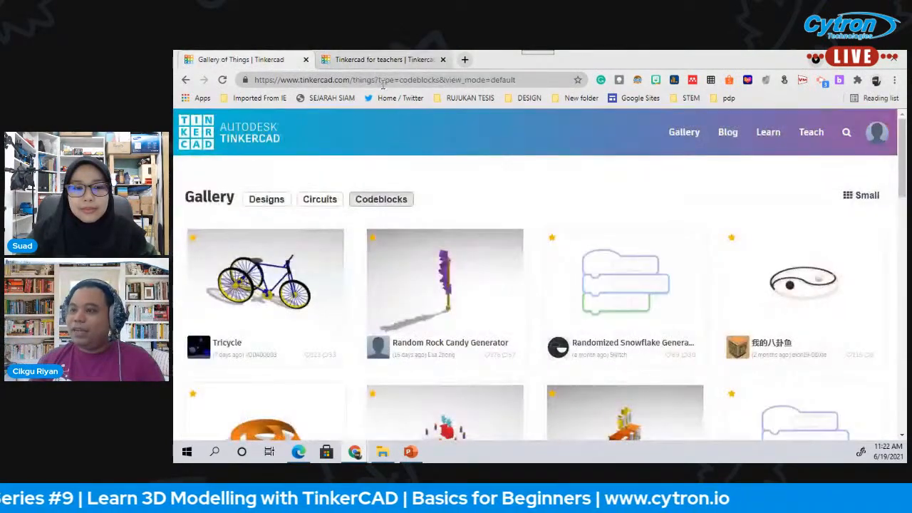
{"action": "left_click", "coordinate": [208, 149]}
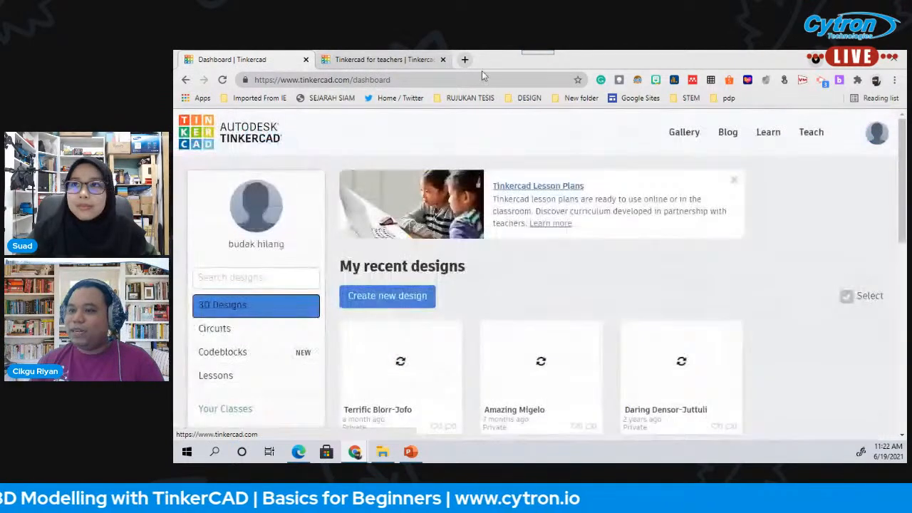
{"action": "left_click", "coordinate": [442, 60]}
- Create a new 3D design from the dashboard and rename it "keychain"
{"action": "scroll", "coordinate": [573, 299], "scroll_direction": "down", "scroll_amount": 1}
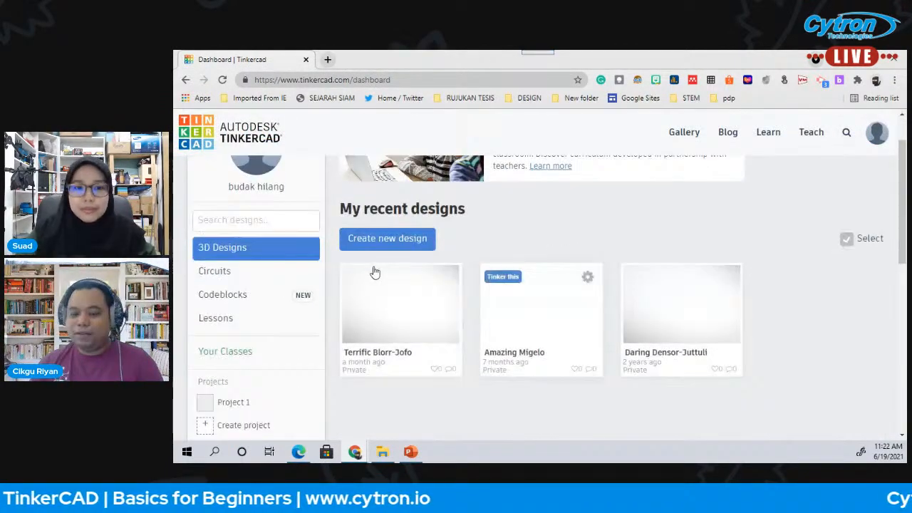
{"action": "left_click", "coordinate": [414, 242]}
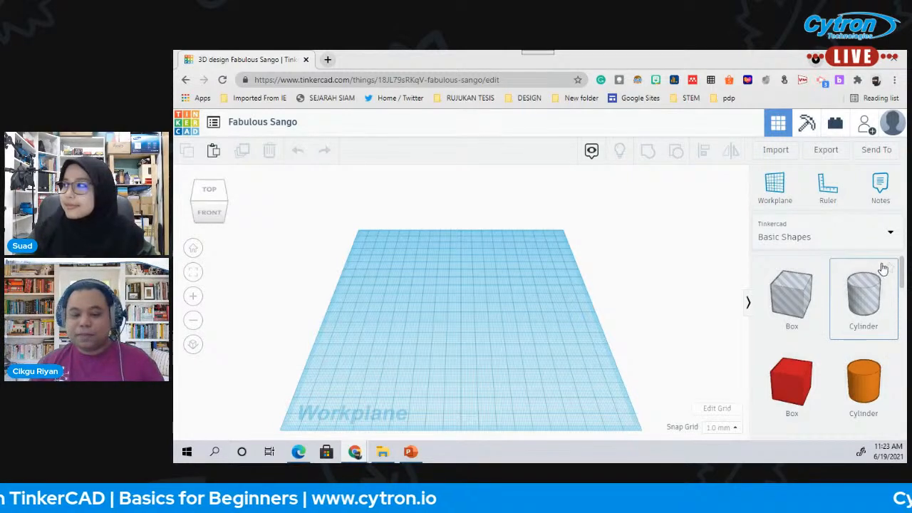
{"action": "left_click", "coordinate": [293, 124]}
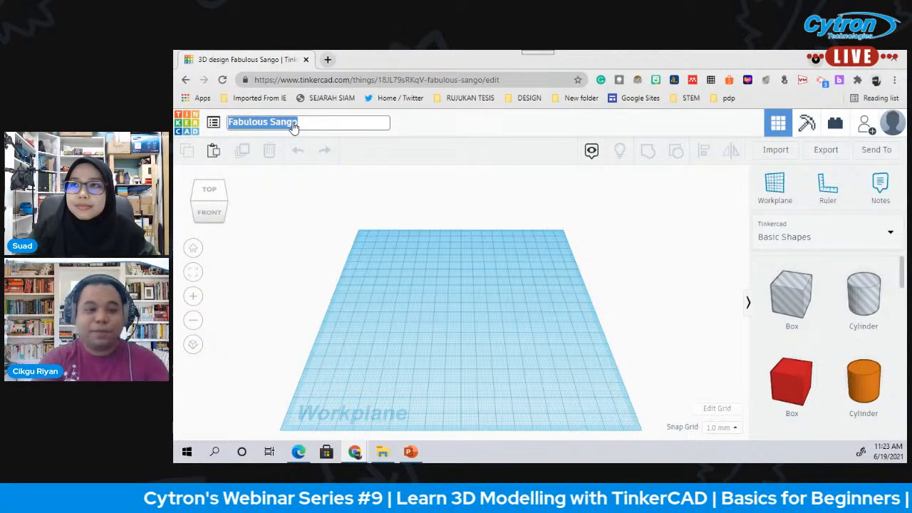
{"action": "type", "text": "key"}
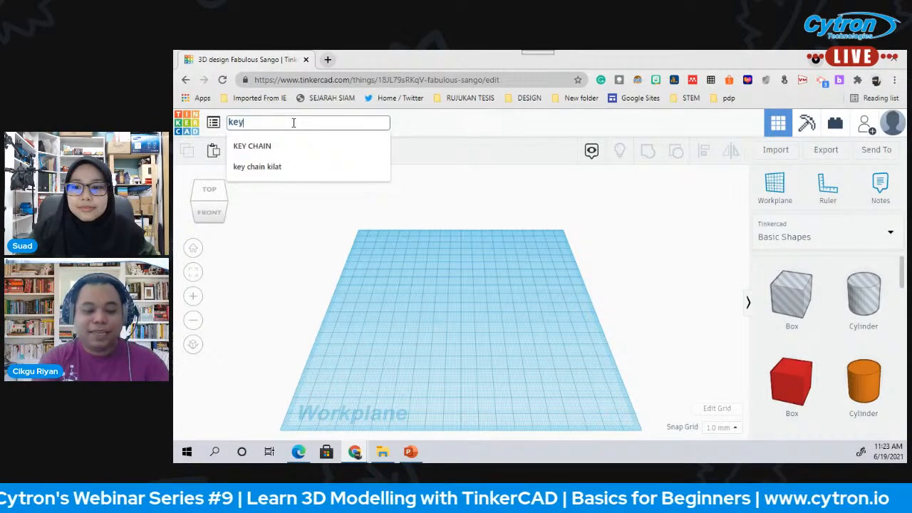
{"action": "type", "text": "chain"}
{"action": "key", "text": "Return"}
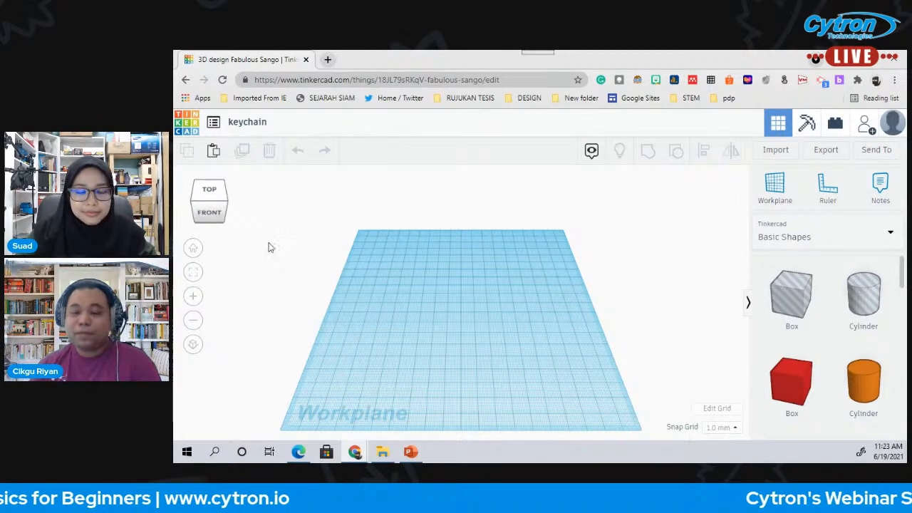
- Orbit the empty workplane with the view cube to examine it from a side, low front and raised angle
{"action": "left_click", "coordinate": [208, 214]}
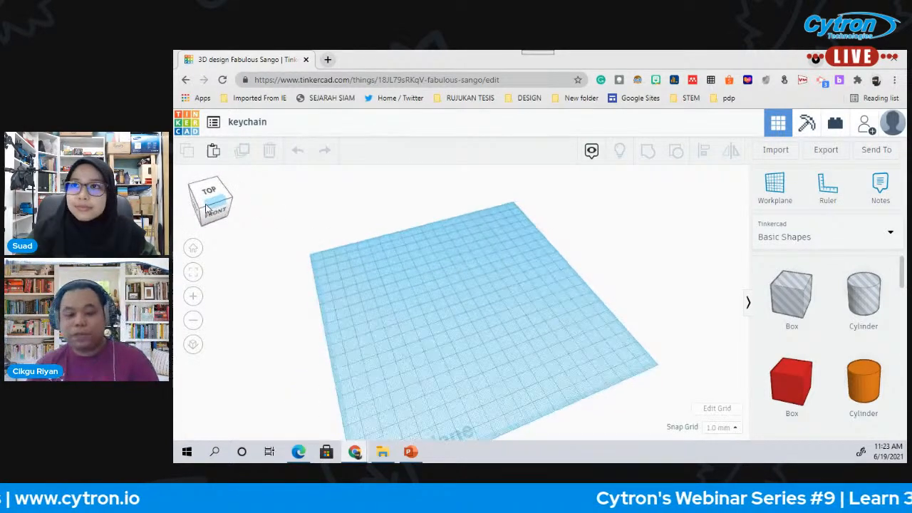
{"action": "mouse_move", "coordinate": [206, 206]}
{"action": "left_mouse_down"}
{"action": "mouse_move", "coordinate": [214, 213]}
{"action": "mouse_move", "coordinate": [205, 208]}
{"action": "left_mouse_up"}
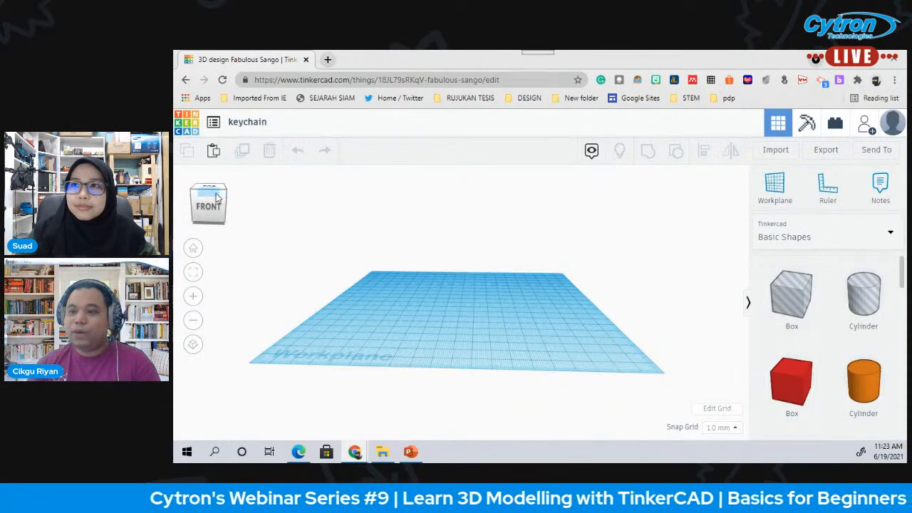
{"action": "left_click_drag", "start_coordinate": [217, 191], "coordinate": [215, 198]}
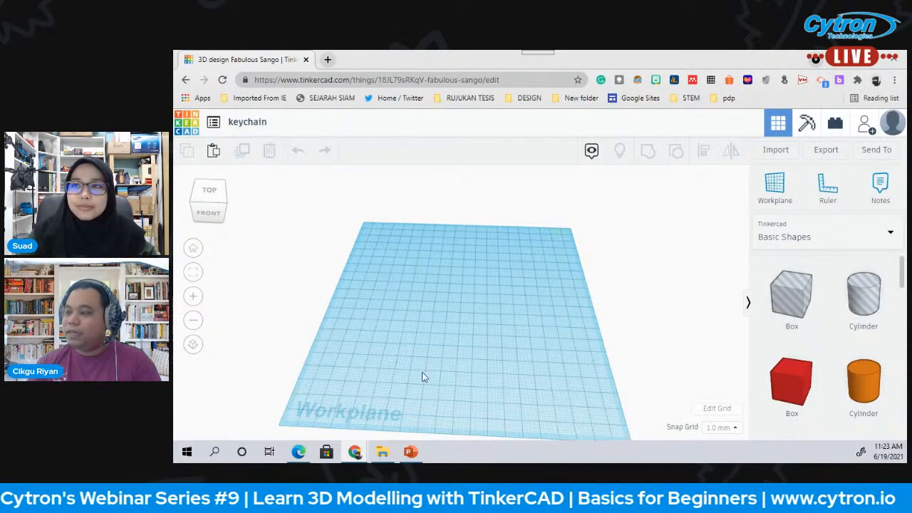
- Generate a new collaboration link for sharing the keychain design and close the Collaborate dialog
{"action": "left_click", "coordinate": [214, 191]}
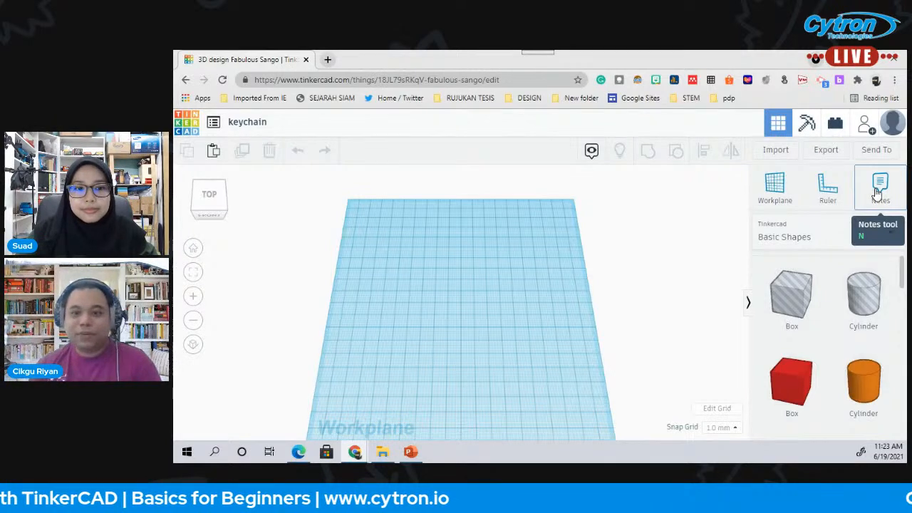
{"action": "left_click", "coordinate": [865, 133]}
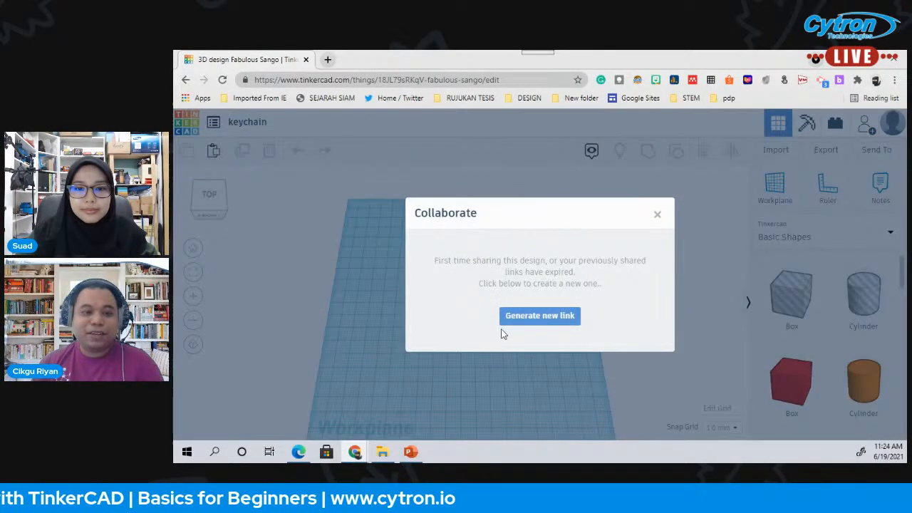
{"action": "left_click", "coordinate": [553, 323]}
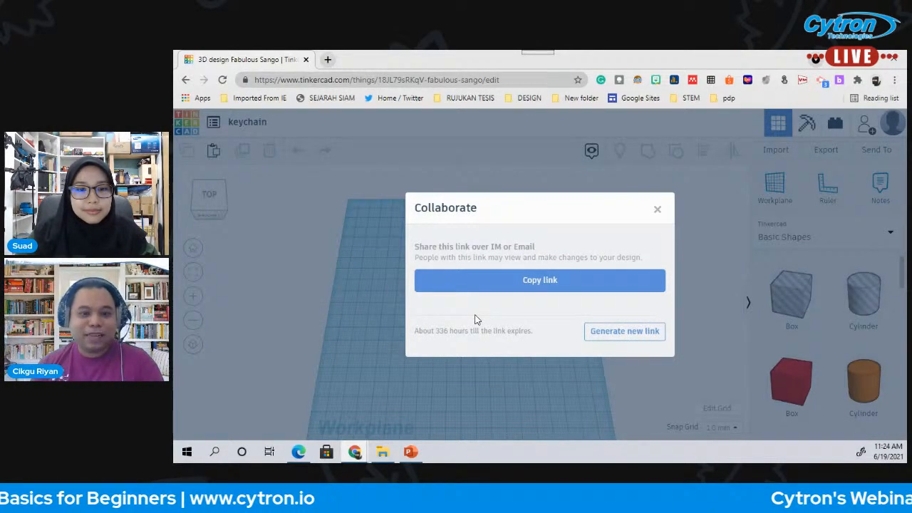
{"action": "left_click", "coordinate": [631, 334]}
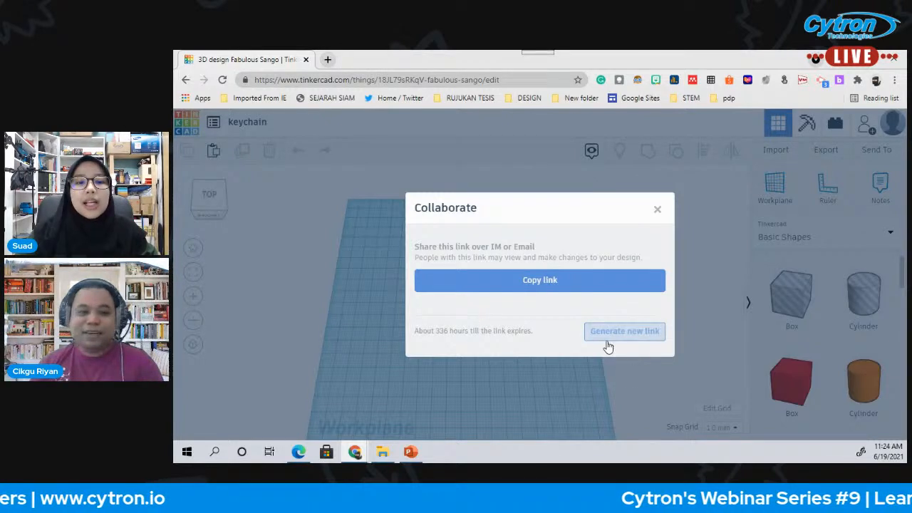
{"action": "left_click", "coordinate": [657, 211]}
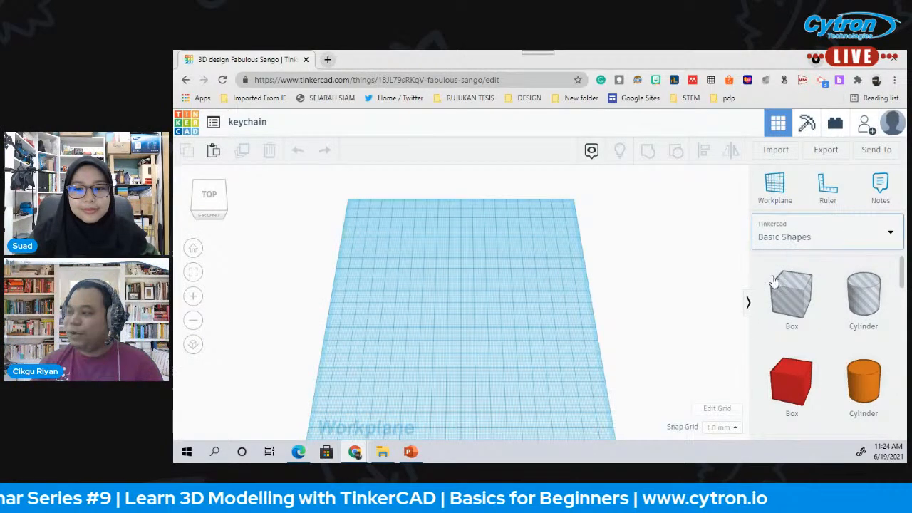
- Look through the Basic Shapes library and the list of available shape categories
{"action": "scroll", "coordinate": [818, 337], "scroll_direction": "down", "scroll_amount": 1}
{"action": "scroll", "coordinate": [818, 337], "scroll_direction": "down", "scroll_amount": 1}
{"action": "scroll", "coordinate": [816, 315], "scroll_direction": "down", "scroll_amount": 2}
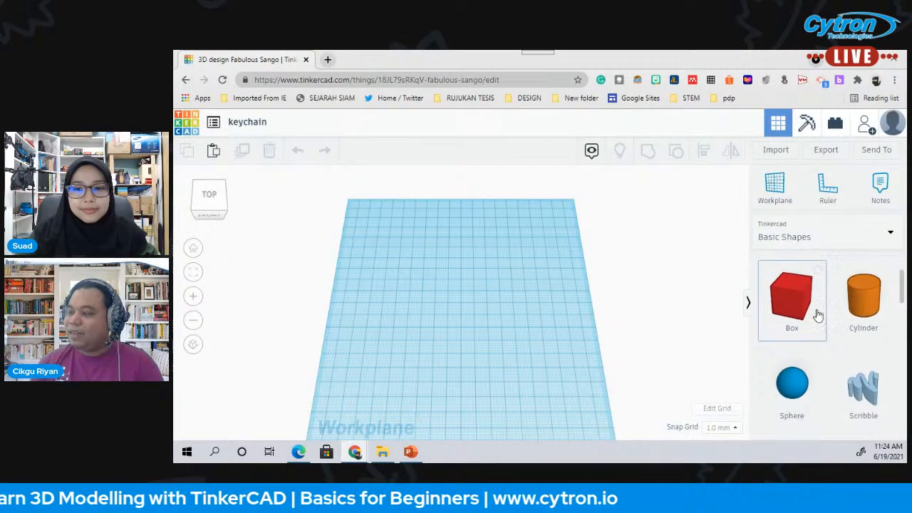
{"action": "scroll", "coordinate": [805, 302], "scroll_direction": "down", "scroll_amount": 3}
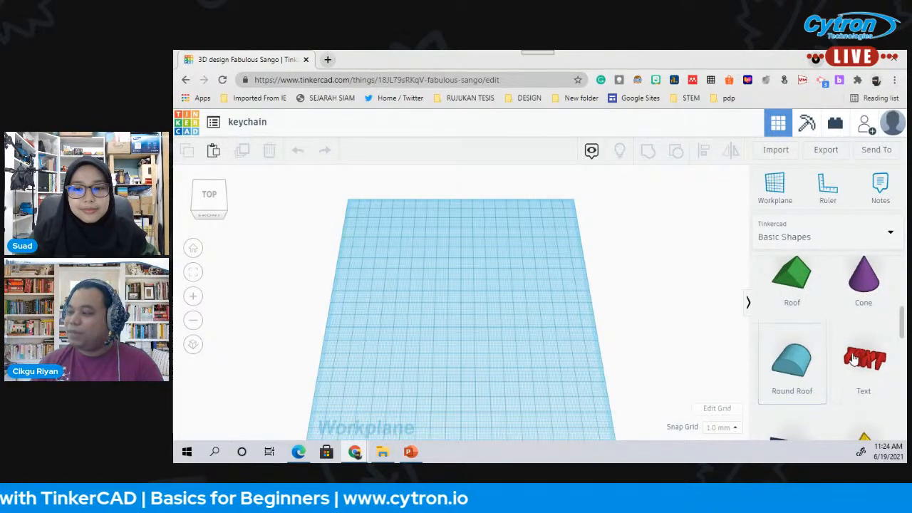
{"action": "left_click", "coordinate": [850, 242]}
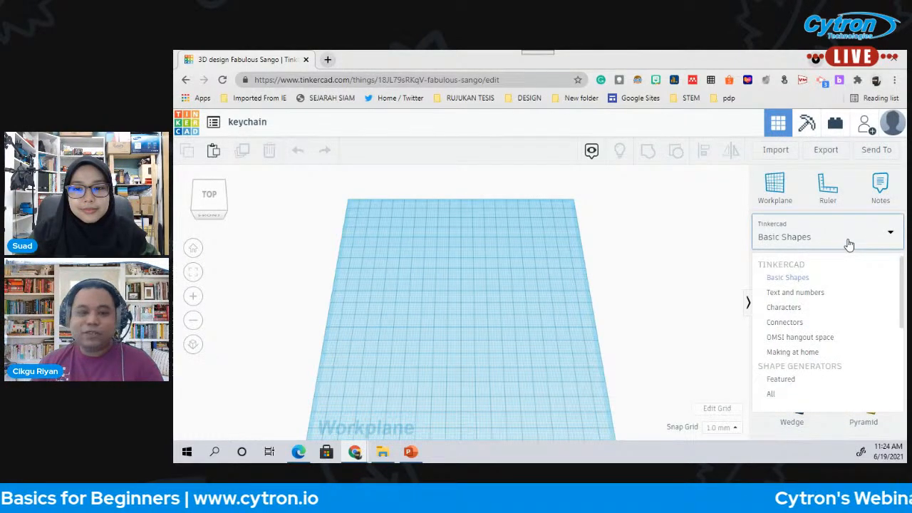
{"action": "left_click", "coordinate": [849, 243]}
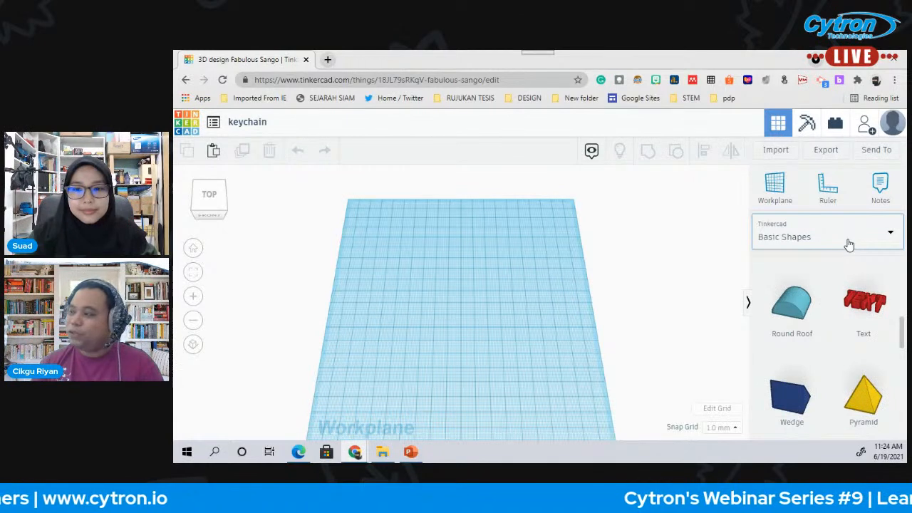
- Switch the shape library to Text and numbers and examine its text and letter shapes
{"action": "left_click", "coordinate": [849, 242]}
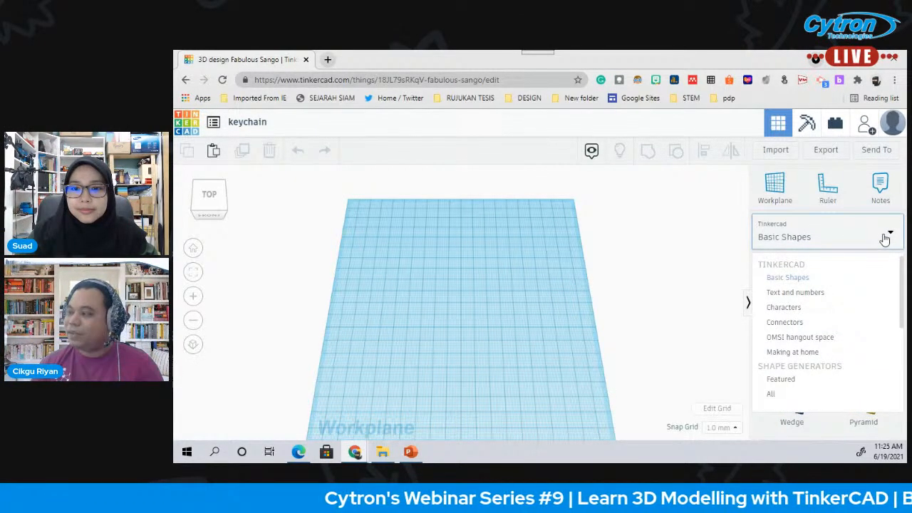
{"action": "left_click", "coordinate": [849, 297]}
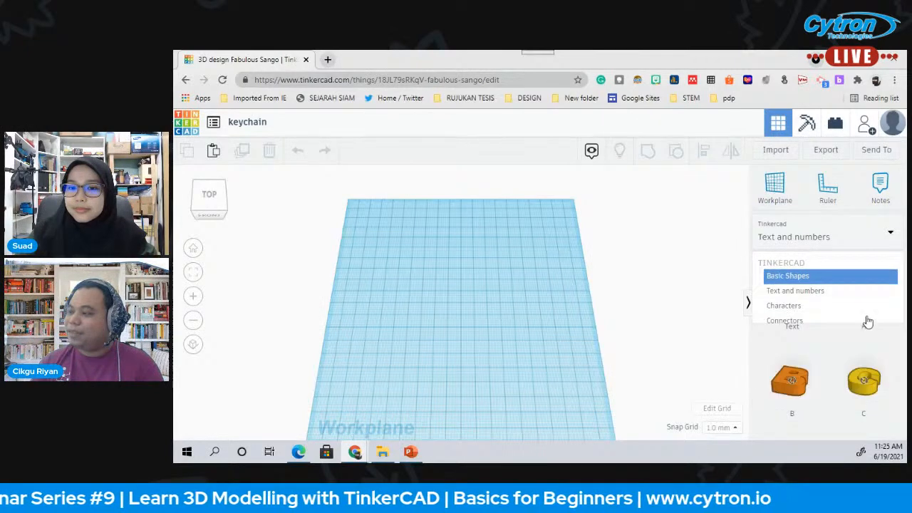
{"action": "scroll", "coordinate": [834, 334], "scroll_direction": "down", "scroll_amount": 1}
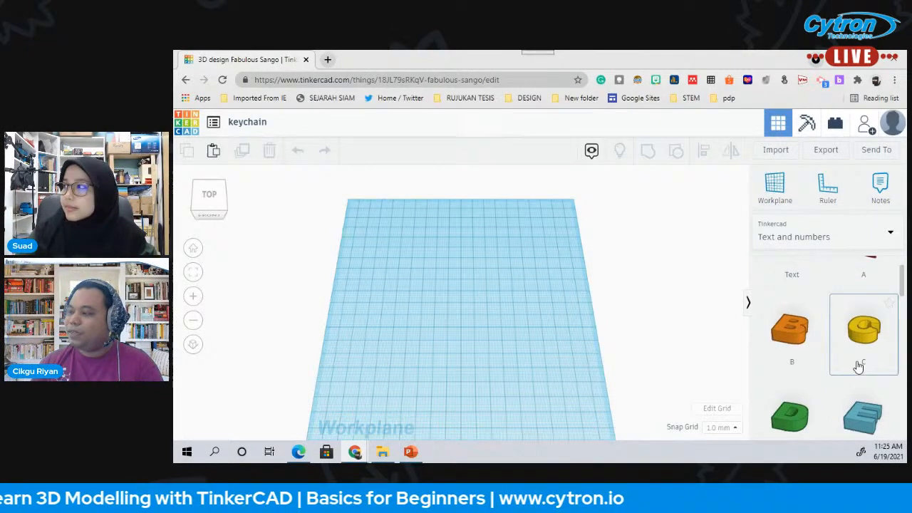
{"action": "scroll", "coordinate": [827, 335], "scroll_direction": "up", "scroll_amount": 1}
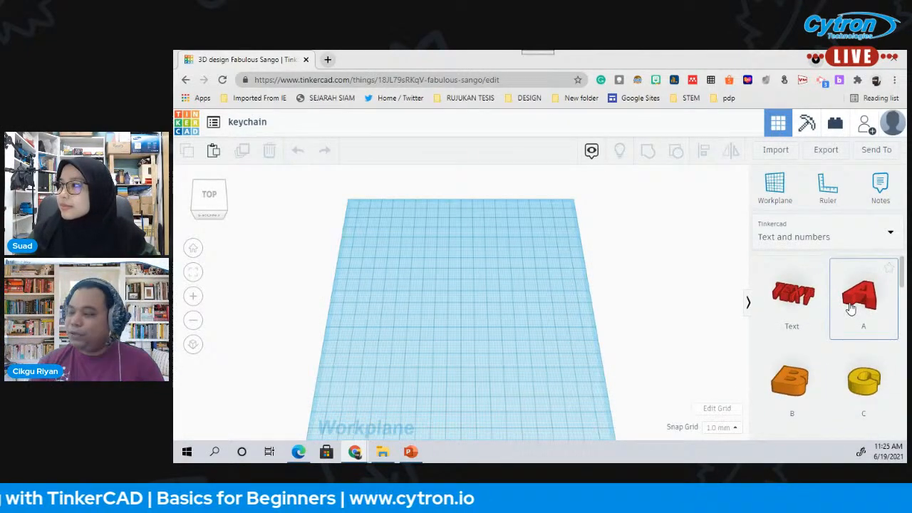
- Switch the shape library to Characters and examine its hands, accessories and figure parts
{"action": "left_click", "coordinate": [858, 247]}
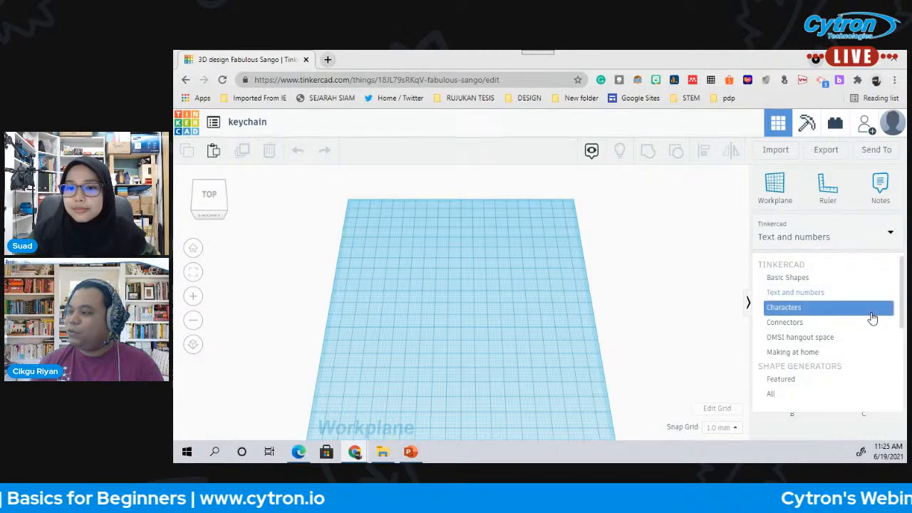
{"action": "left_click", "coordinate": [870, 314]}
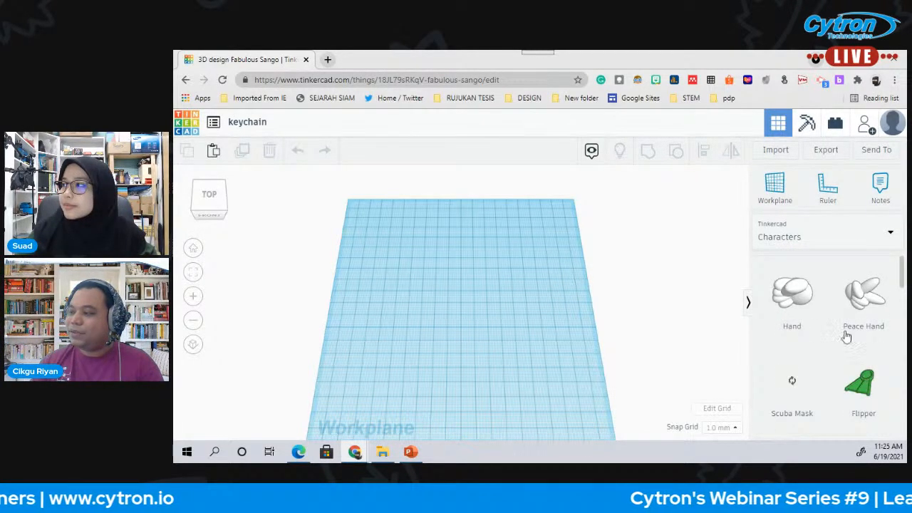
{"action": "scroll", "coordinate": [844, 335], "scroll_direction": "down", "scroll_amount": 2}
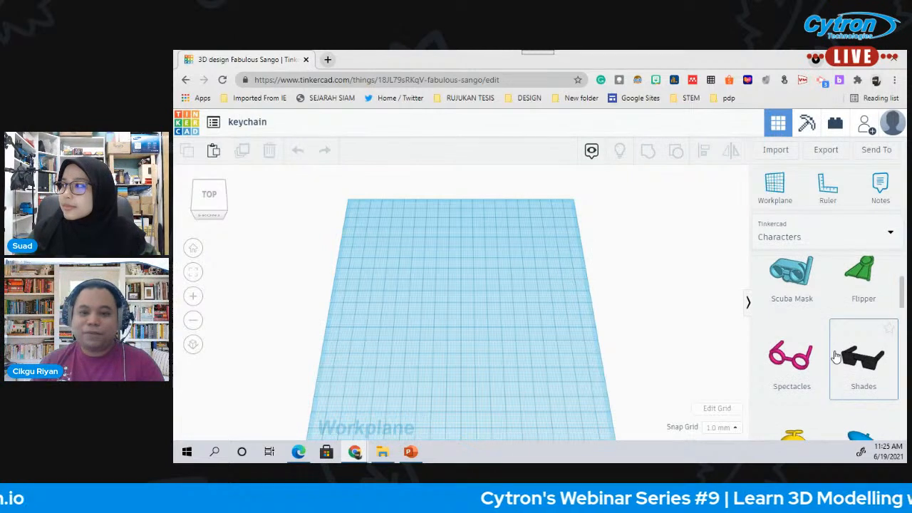
{"action": "scroll", "coordinate": [851, 353], "scroll_direction": "down", "scroll_amount": 2}
{"action": "scroll", "coordinate": [855, 326], "scroll_direction": "down", "scroll_amount": 3}
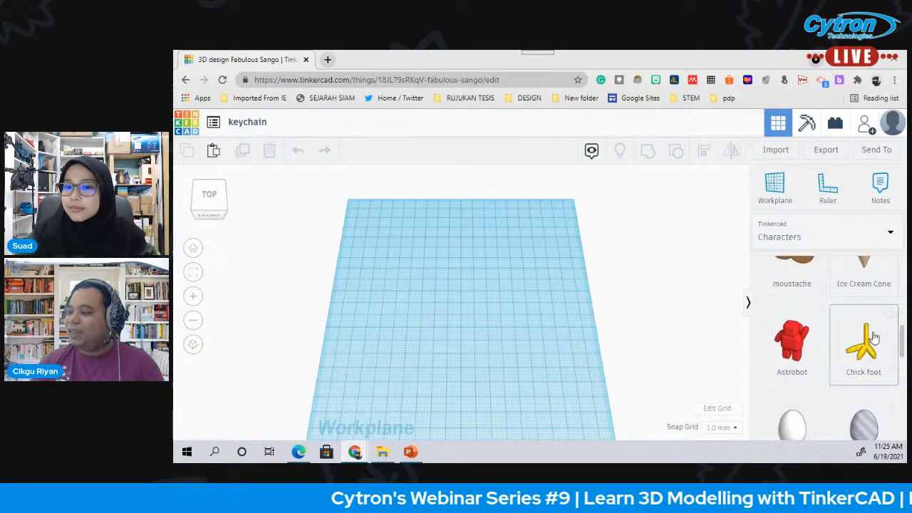
{"action": "scroll", "coordinate": [865, 292], "scroll_direction": "up", "scroll_amount": 2}
{"action": "scroll", "coordinate": [849, 336], "scroll_direction": "down", "scroll_amount": 1}
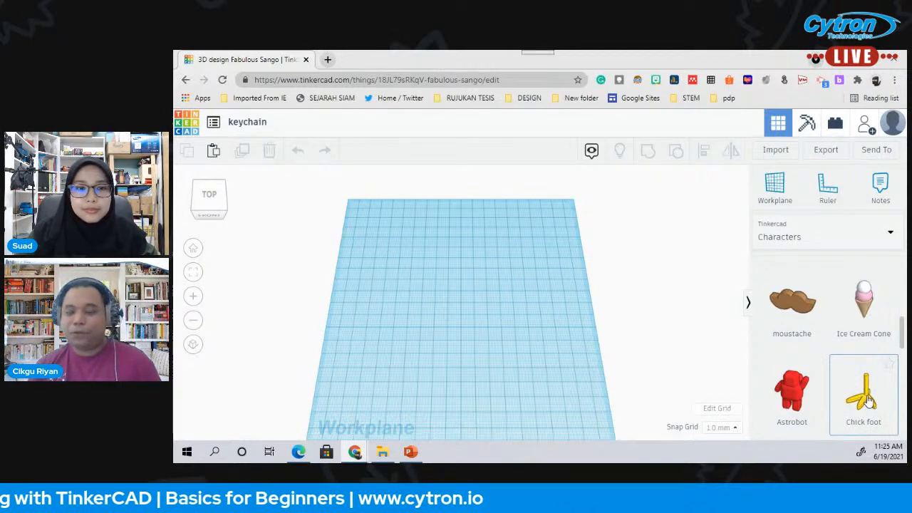
{"action": "scroll", "coordinate": [851, 378], "scroll_direction": "down", "scroll_amount": 3}
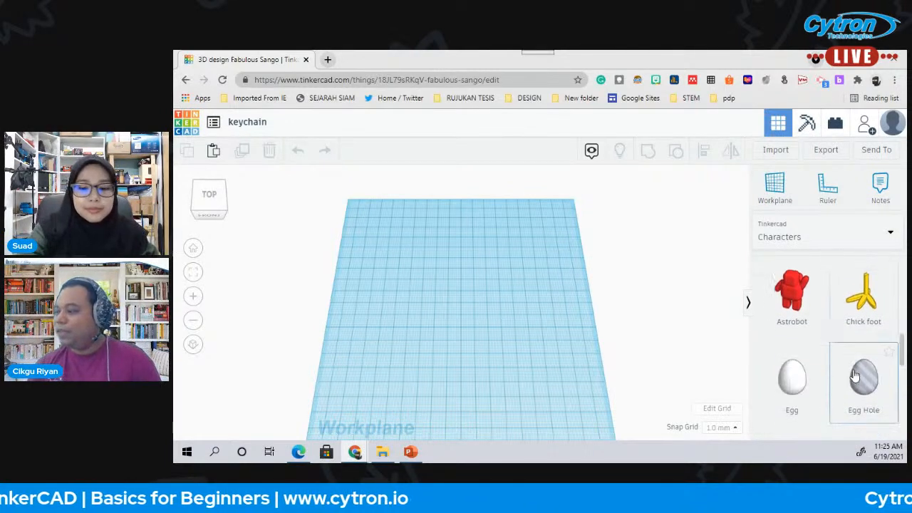
- Switch the shape library to Connectors and examine its ball and socket joints
{"action": "left_click", "coordinate": [865, 237]}
{"action": "left_click", "coordinate": [859, 322]}
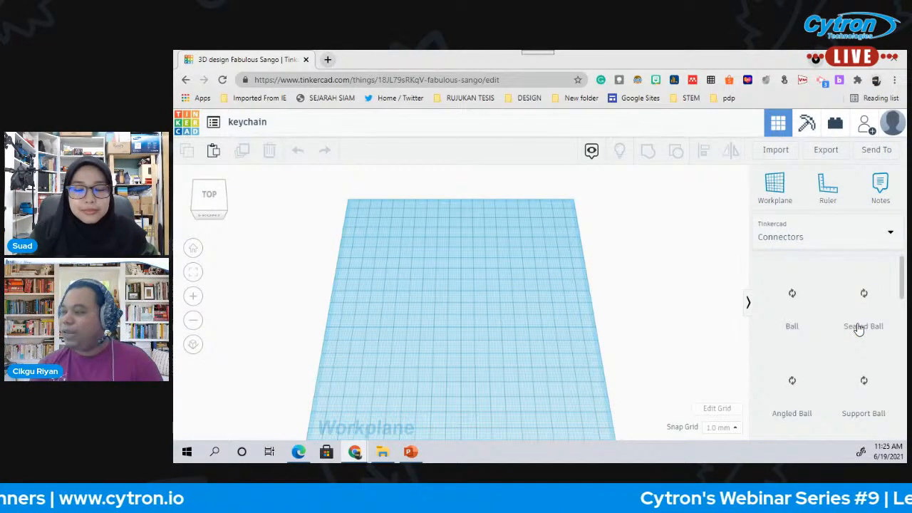
{"action": "scroll", "coordinate": [837, 356], "scroll_direction": "down", "scroll_amount": 5}
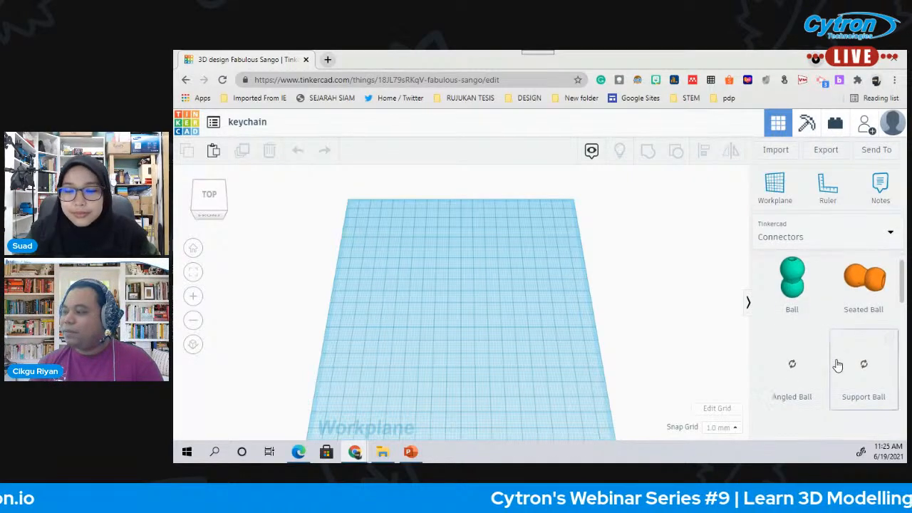
{"action": "scroll", "coordinate": [843, 343], "scroll_direction": "down", "scroll_amount": 1}
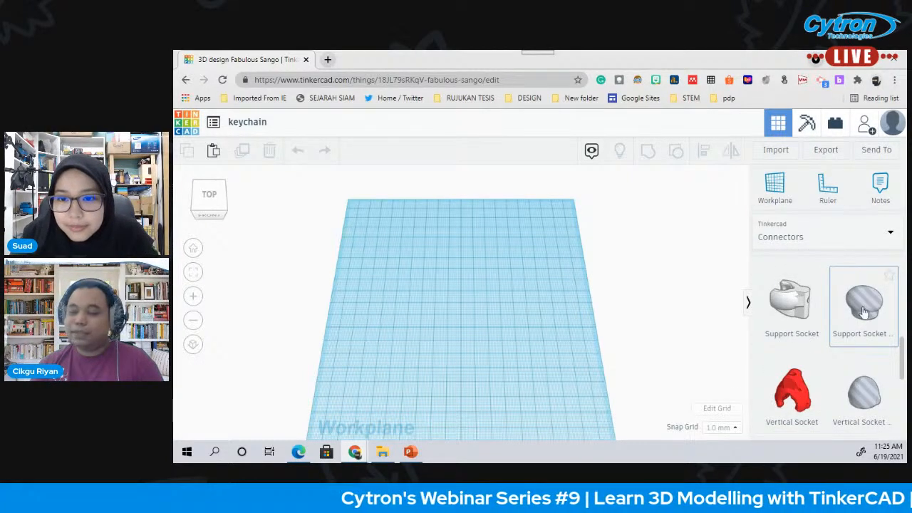
{"action": "scroll", "coordinate": [851, 370], "scroll_direction": "down", "scroll_amount": 4}
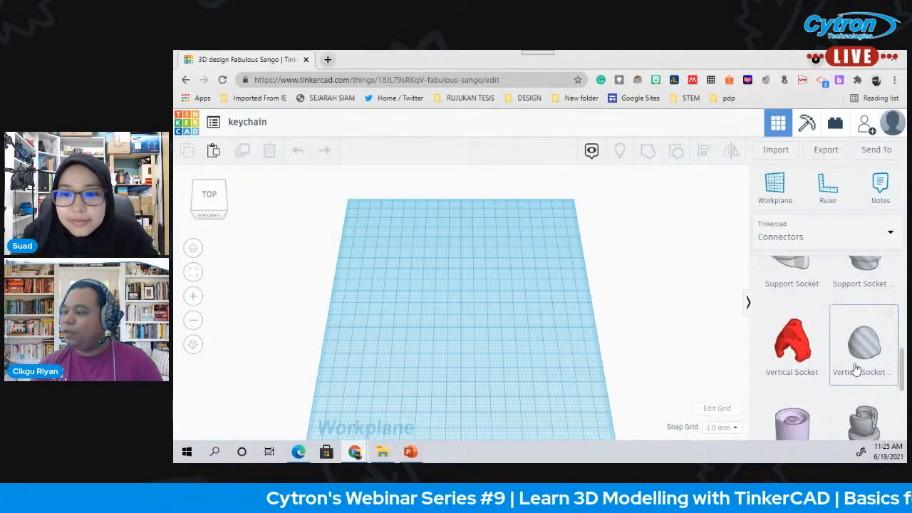
- Switch the shape library to Making at home and examine its models of everyday household objects
{"action": "left_click", "coordinate": [853, 237]}
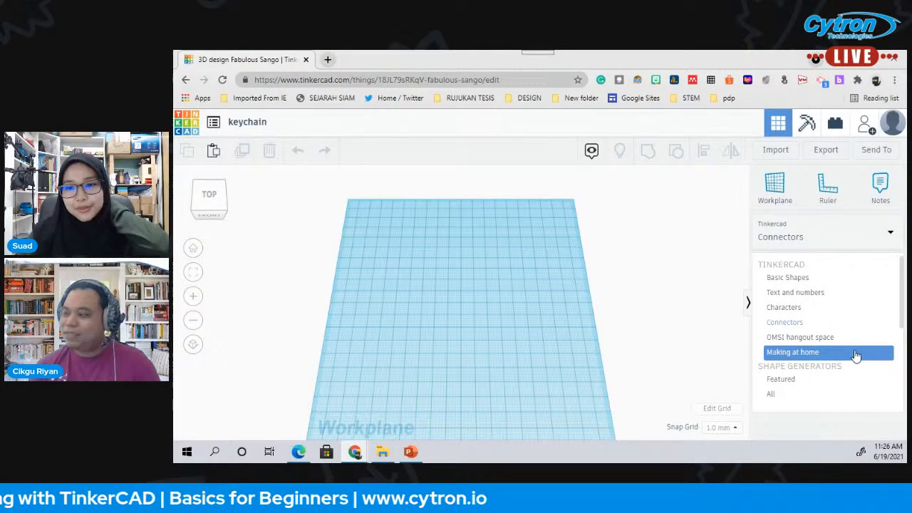
{"action": "left_click", "coordinate": [856, 353]}
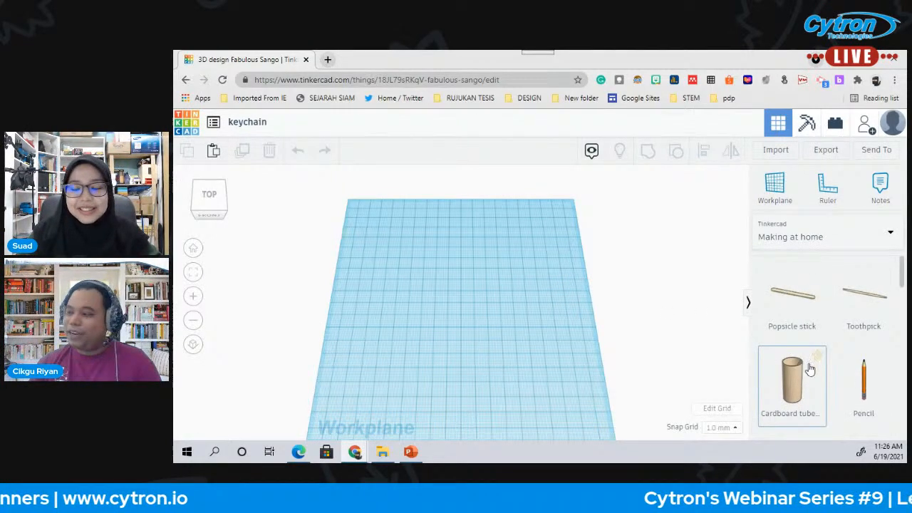
{"action": "left_click", "coordinate": [204, 209]}
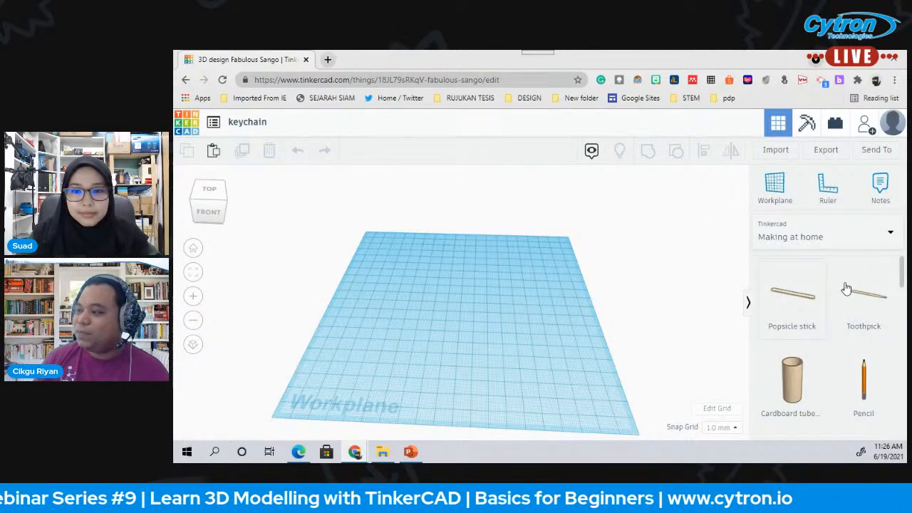
{"action": "scroll", "coordinate": [849, 306], "scroll_direction": "down", "scroll_amount": 1}
{"action": "scroll", "coordinate": [849, 309], "scroll_direction": "down", "scroll_amount": 2}
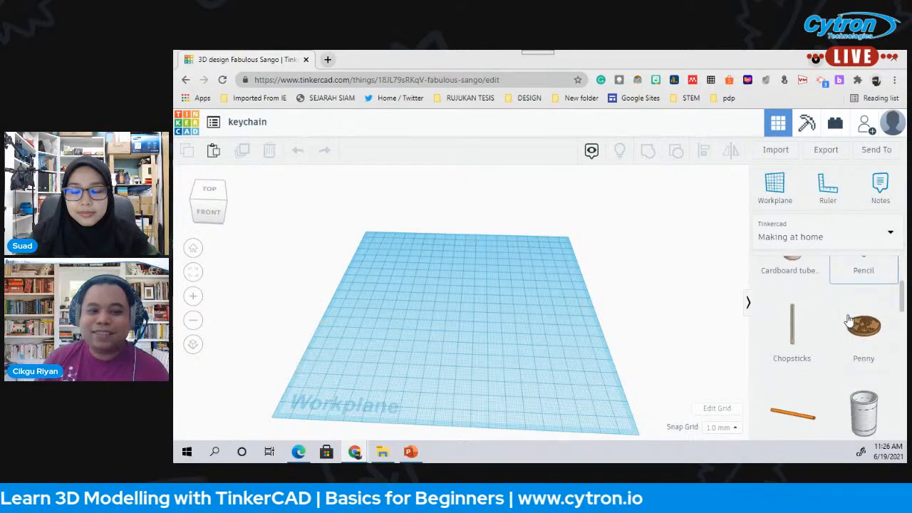
{"action": "scroll", "coordinate": [849, 320], "scroll_direction": "up", "scroll_amount": 2}
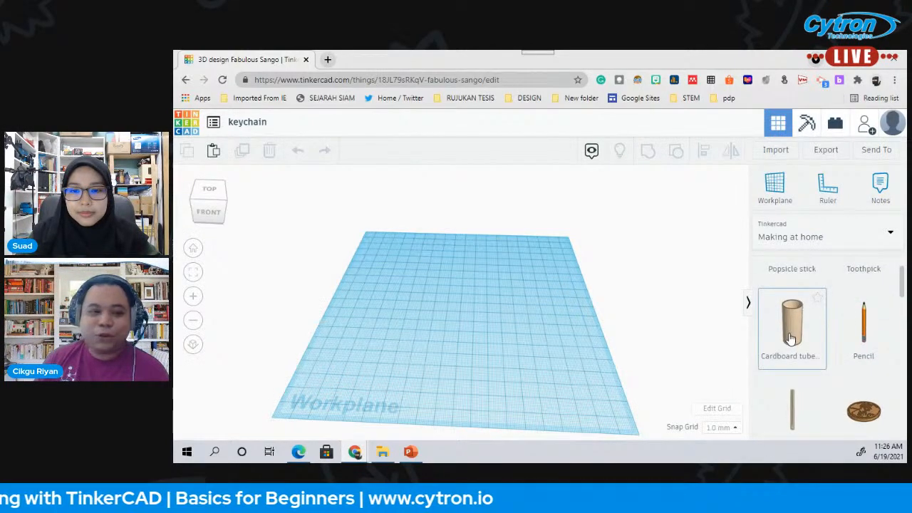
{"action": "scroll", "coordinate": [827, 335], "scroll_direction": "down", "scroll_amount": 3}
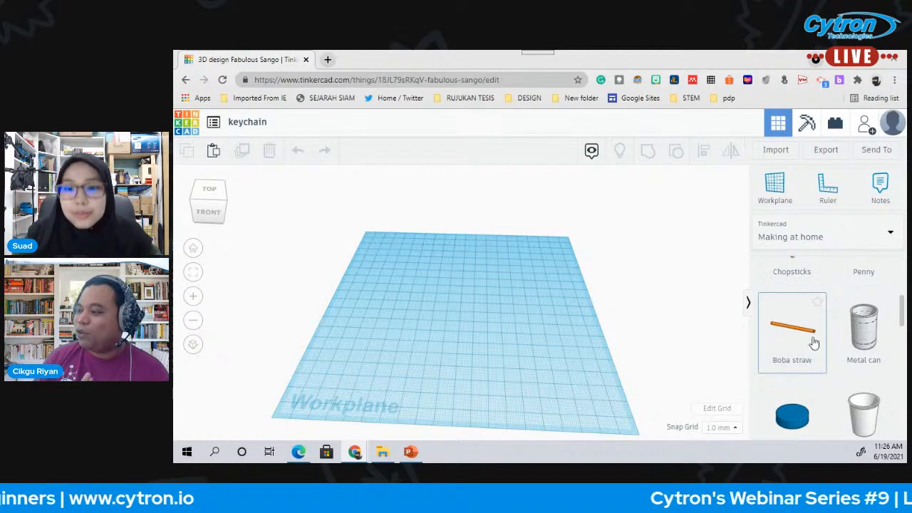
{"action": "scroll", "coordinate": [813, 343], "scroll_direction": "down", "scroll_amount": 1}
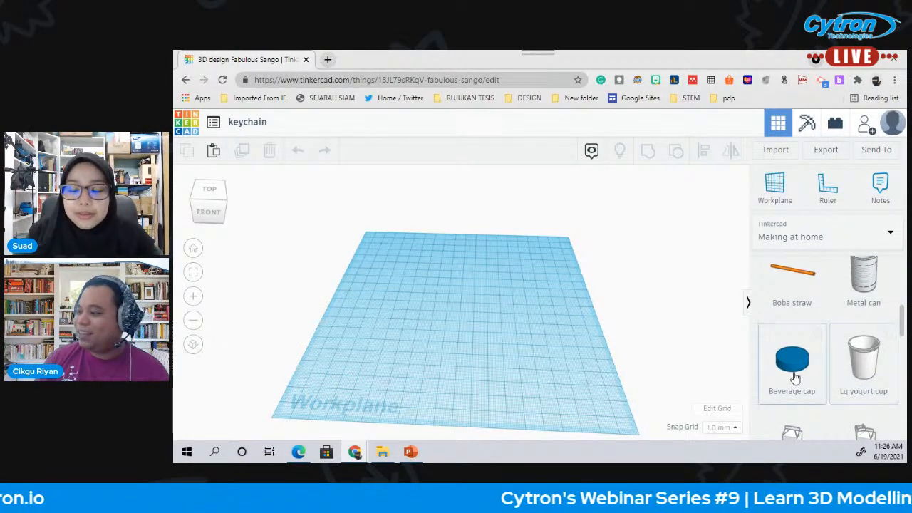
{"action": "scroll", "coordinate": [795, 378], "scroll_direction": "down", "scroll_amount": 1}
{"action": "scroll", "coordinate": [811, 381], "scroll_direction": "down", "scroll_amount": 1}
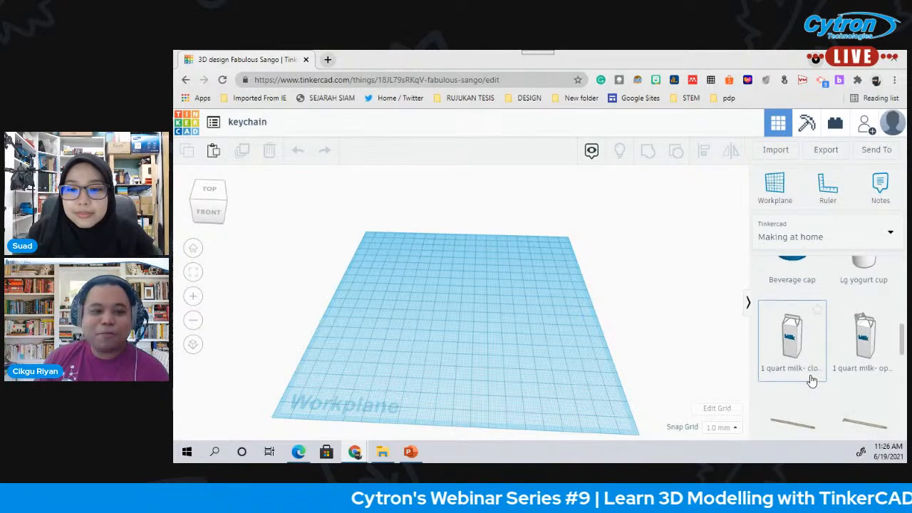
{"action": "scroll", "coordinate": [813, 340], "scroll_direction": "down", "scroll_amount": 2}
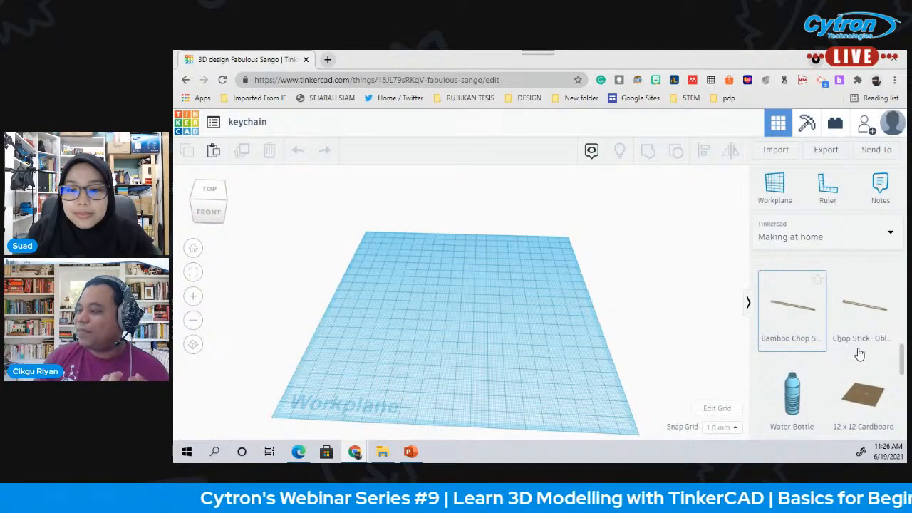
{"action": "scroll", "coordinate": [812, 367], "scroll_direction": "down", "scroll_amount": 2}
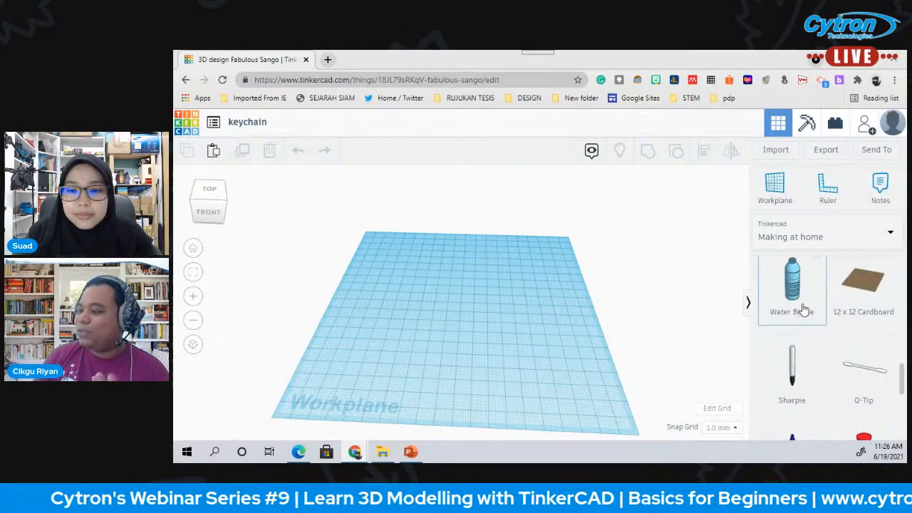
{"action": "scroll", "coordinate": [798, 365], "scroll_direction": "down", "scroll_amount": 2}
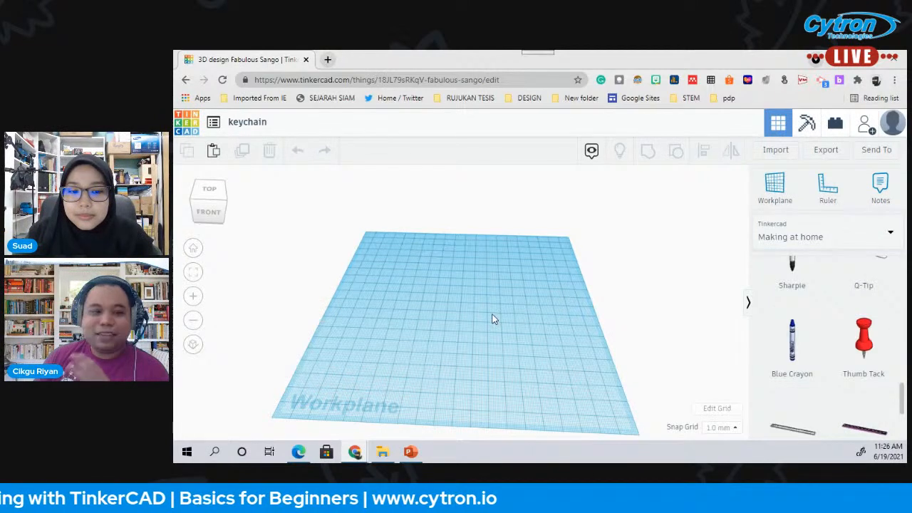
- Switch the shape library to the Assemblies collection under Circuits
{"action": "left_click", "coordinate": [826, 234]}
{"action": "scroll", "coordinate": [850, 328], "scroll_direction": "down", "scroll_amount": 1}
{"action": "scroll", "coordinate": [850, 328], "scroll_direction": "down", "scroll_amount": 1}
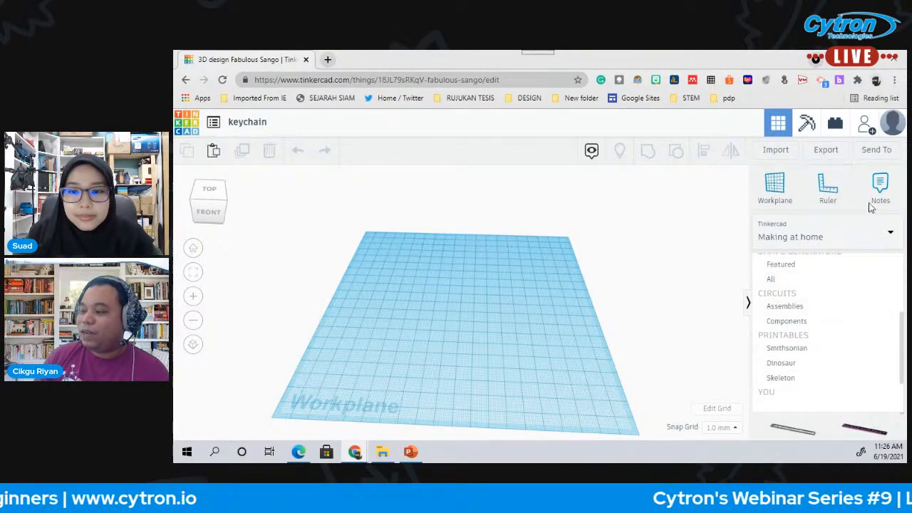
{"action": "left_click", "coordinate": [849, 306]}
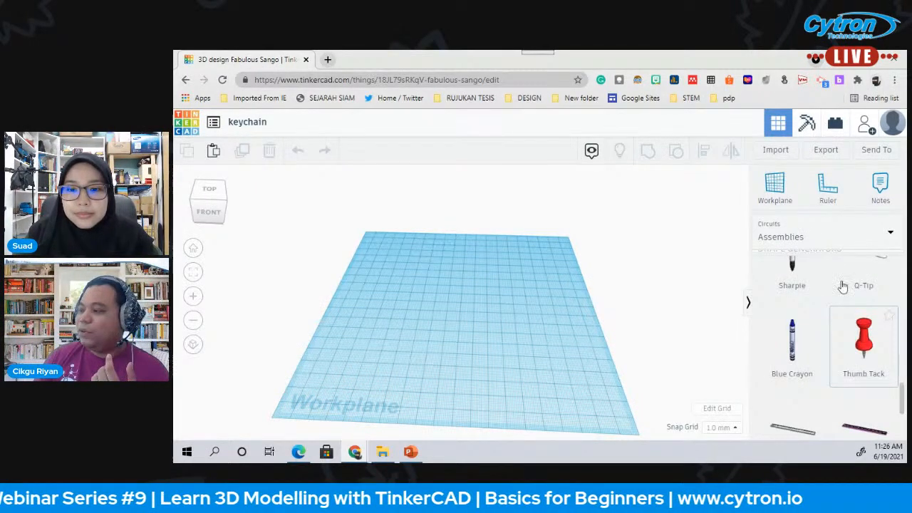
- Switch the shape library to the Circuits Components and examine its electronic parts, from LEDs and batteries to microcontroller boards and motors
{"action": "left_click", "coordinate": [870, 245]}
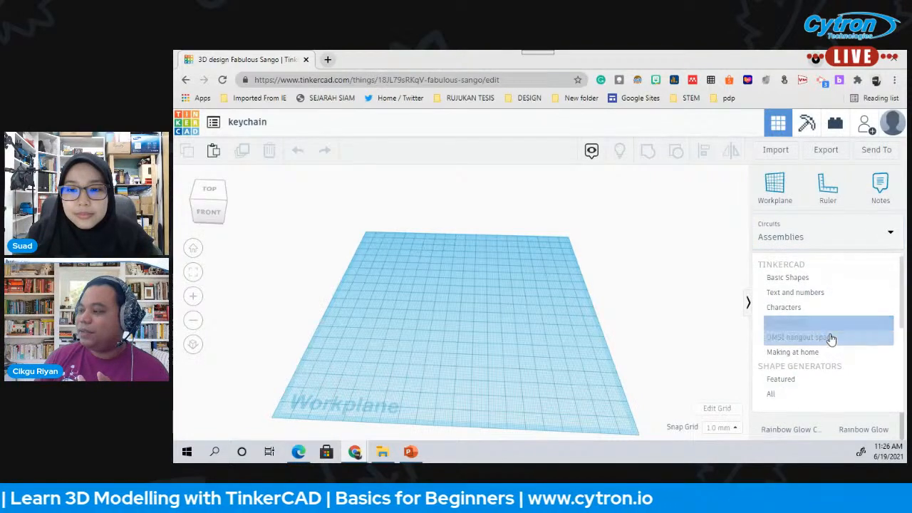
{"action": "scroll", "coordinate": [833, 356], "scroll_direction": "down", "scroll_amount": 3}
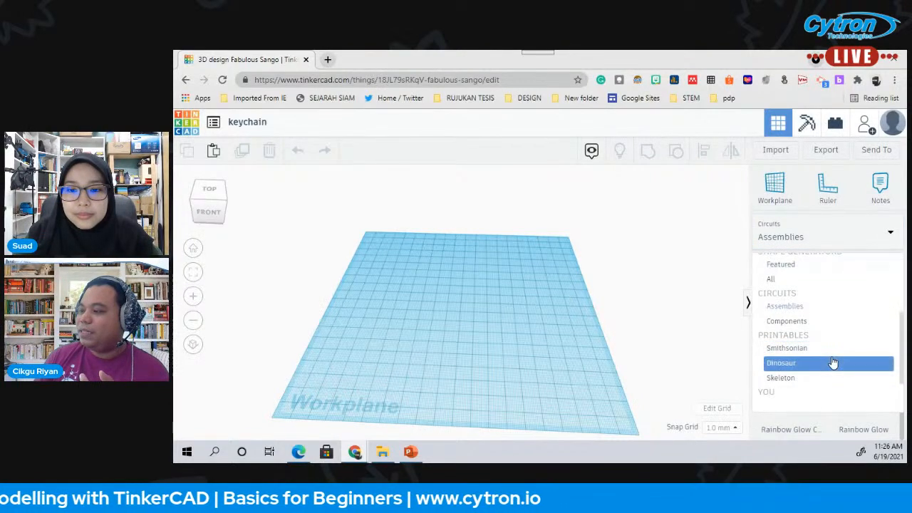
{"action": "left_click", "coordinate": [831, 322]}
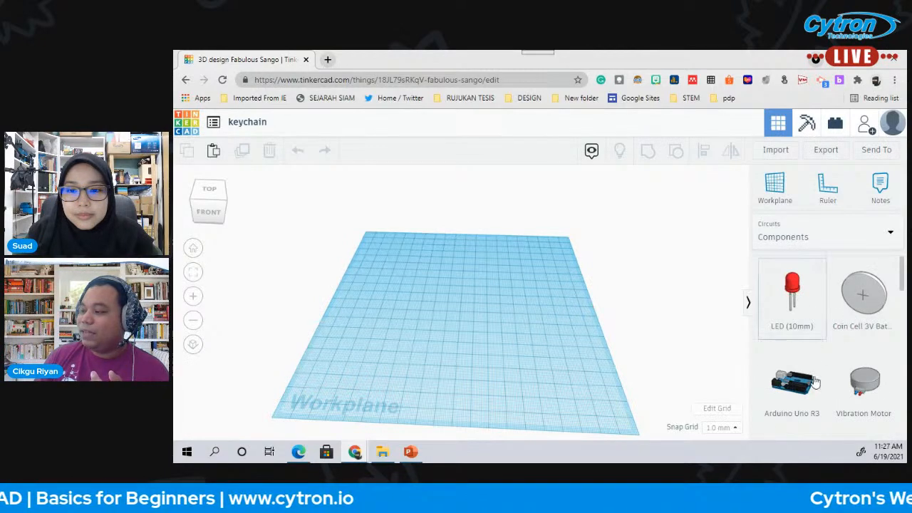
{"action": "scroll", "coordinate": [821, 366], "scroll_direction": "down", "scroll_amount": 1}
{"action": "scroll", "coordinate": [820, 367], "scroll_direction": "down", "scroll_amount": 3}
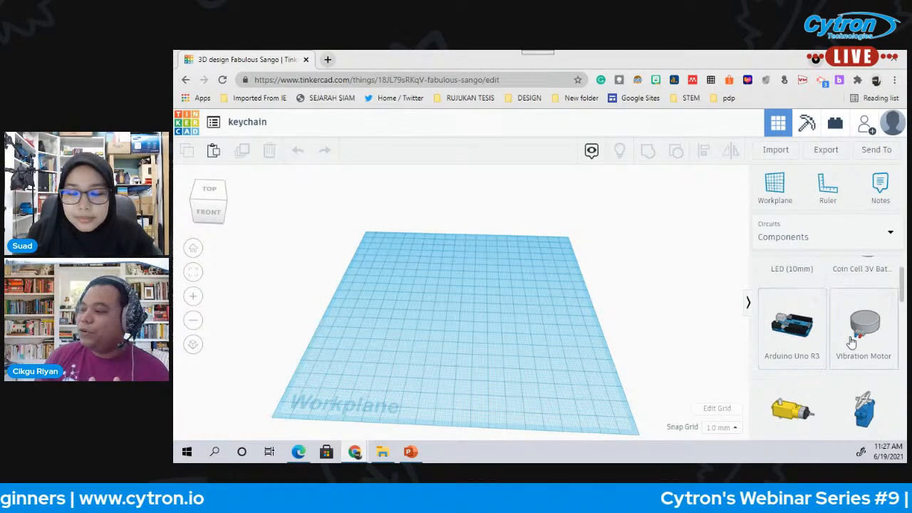
{"action": "scroll", "coordinate": [845, 368], "scroll_direction": "down", "scroll_amount": 3}
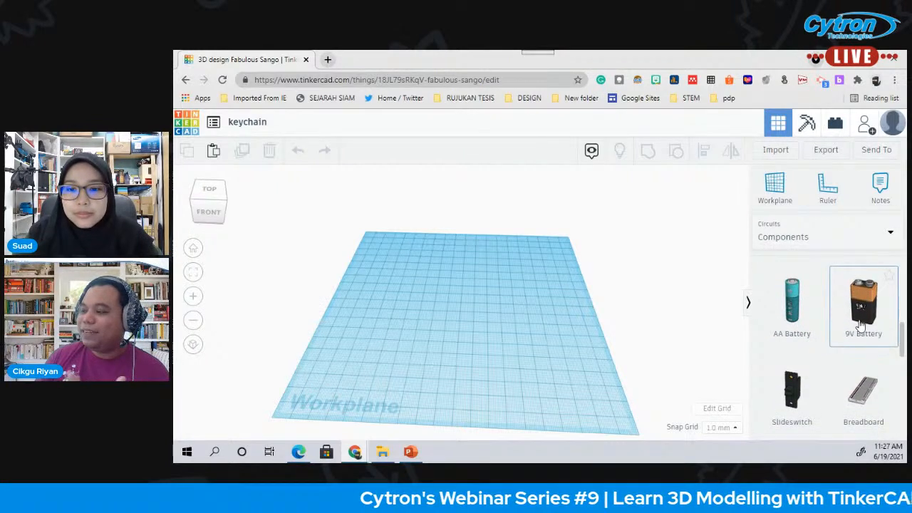
{"action": "scroll", "coordinate": [855, 324], "scroll_direction": "down", "scroll_amount": 1}
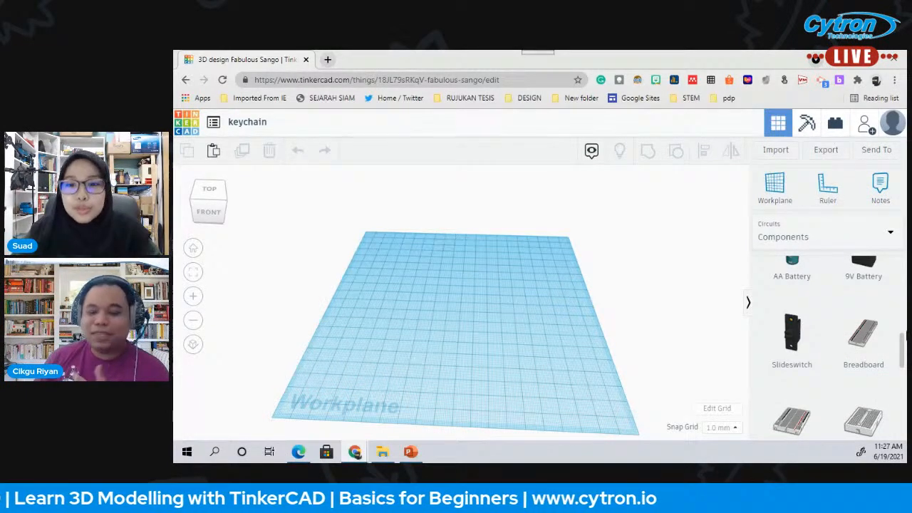
{"action": "scroll", "coordinate": [857, 379], "scroll_direction": "down", "scroll_amount": 5}
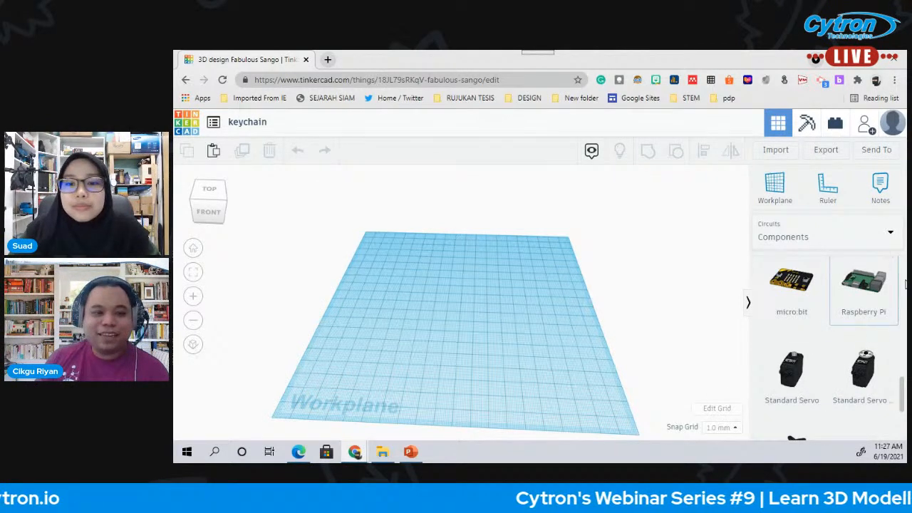
{"action": "scroll", "coordinate": [868, 309], "scroll_direction": "down", "scroll_amount": 3}
{"action": "scroll", "coordinate": [869, 309], "scroll_direction": "down", "scroll_amount": 1}
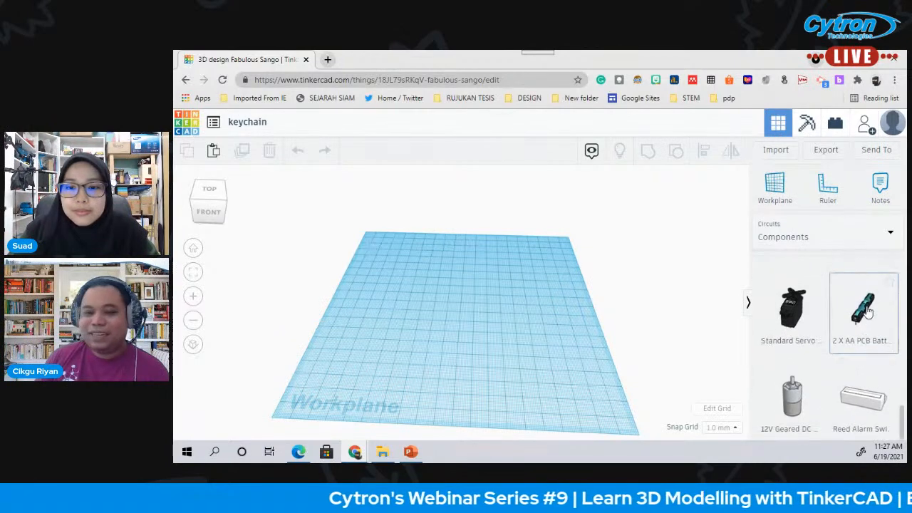
- Switch the shape library to All under Shape Generators and view its map shapes
{"action": "left_click", "coordinate": [828, 236]}
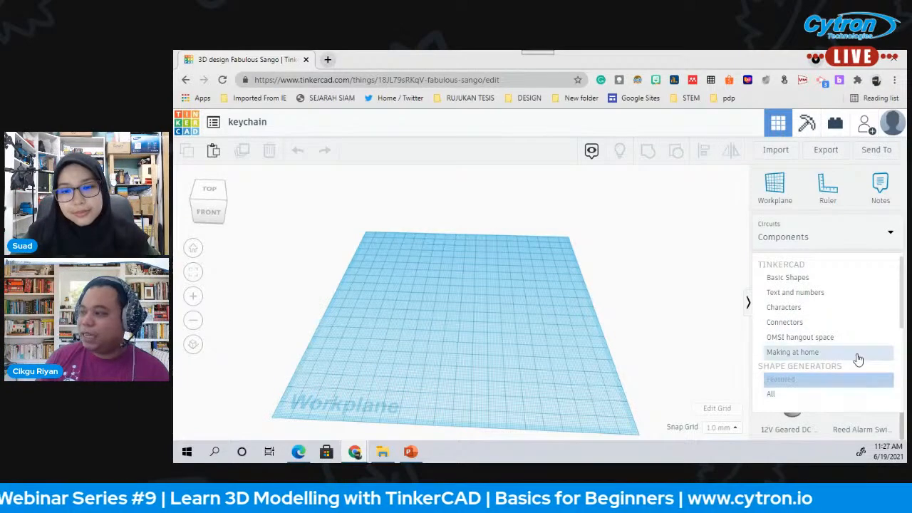
{"action": "left_click", "coordinate": [842, 395]}
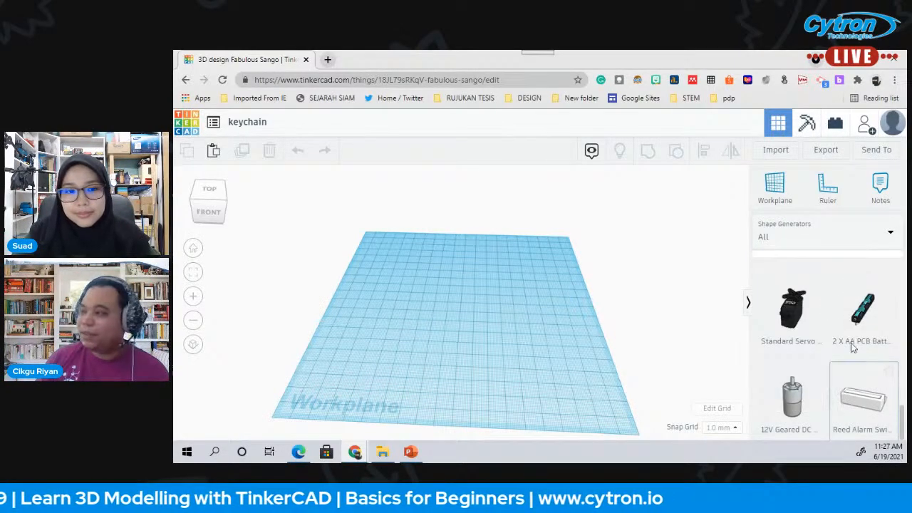
{"action": "left_click", "coordinate": [840, 238]}
{"action": "left_click", "coordinate": [646, 269]}
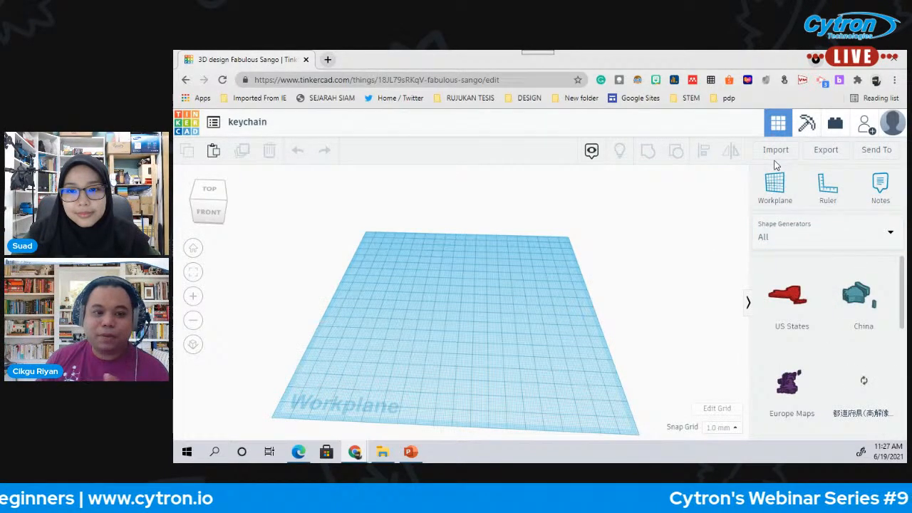
- Review the Import Shapes options, plus the download formats and 3D Print services offered for exporting the design
{"action": "left_click", "coordinate": [775, 152]}
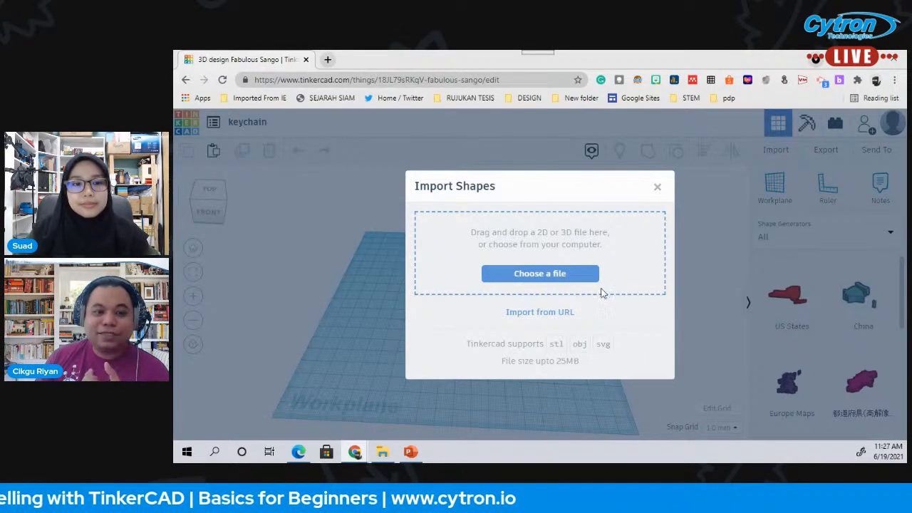
{"action": "left_click", "coordinate": [658, 189]}
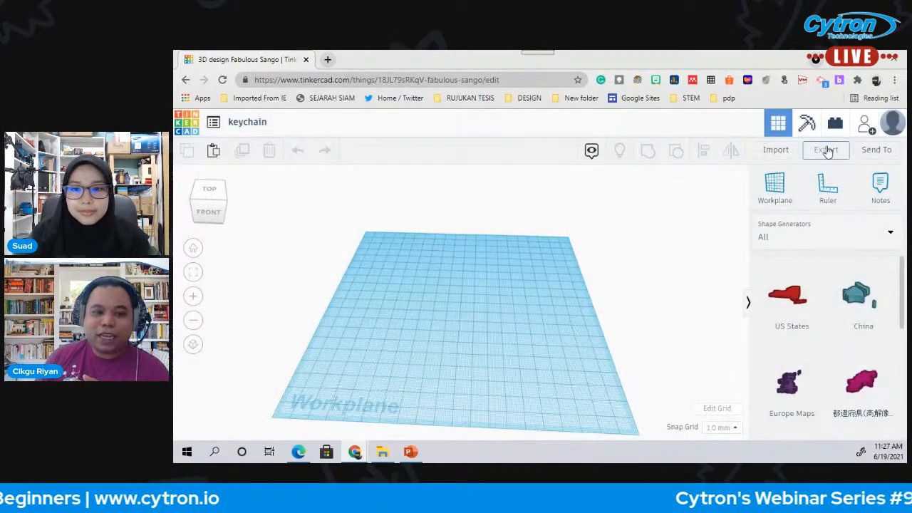
{"action": "left_click", "coordinate": [826, 150]}
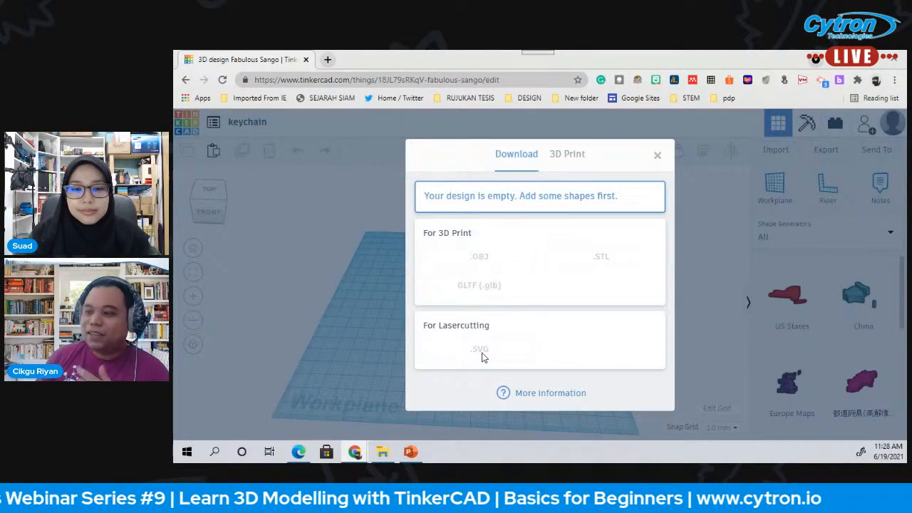
{"action": "left_click", "coordinate": [582, 159]}
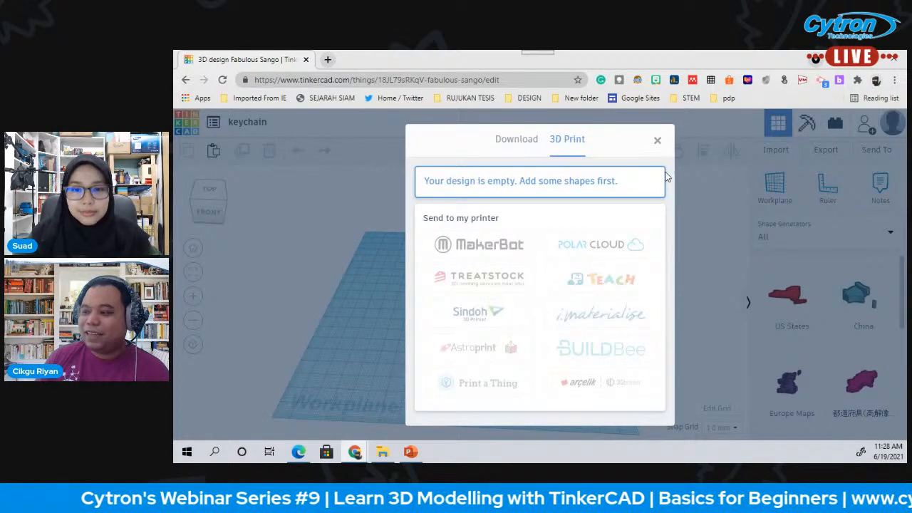
{"action": "left_click", "coordinate": [655, 142]}
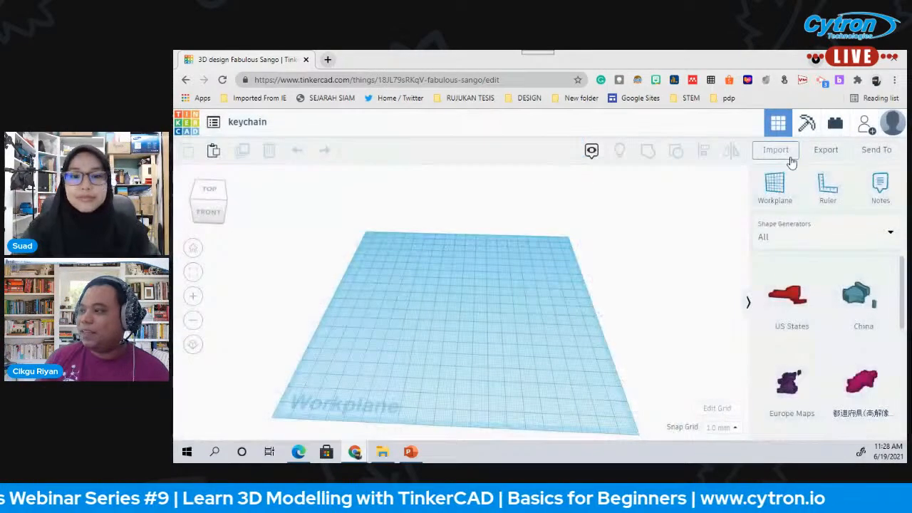
- Examine the Send options for sharing the design, from Autodesk Fusion 360 and 3D communities to inviting people, and close them
{"action": "left_click", "coordinate": [876, 151]}
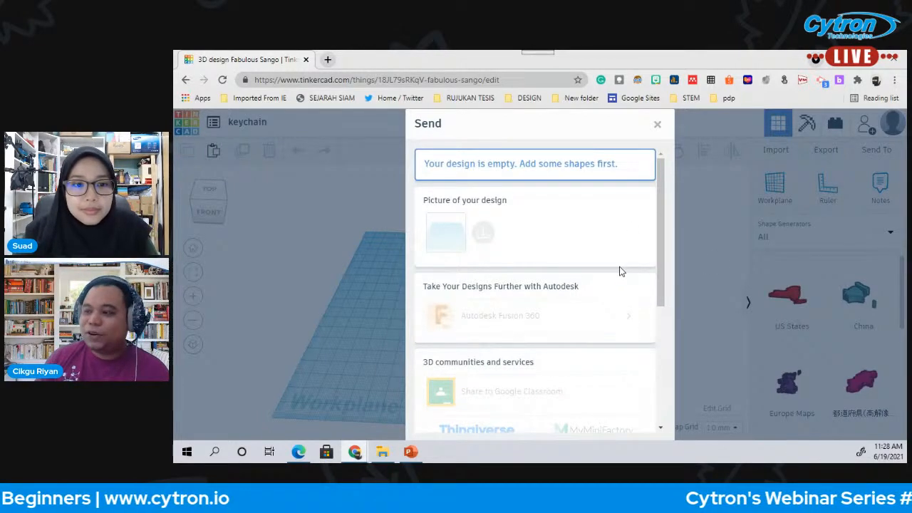
{"action": "scroll", "coordinate": [483, 301], "scroll_direction": "down", "scroll_amount": 2}
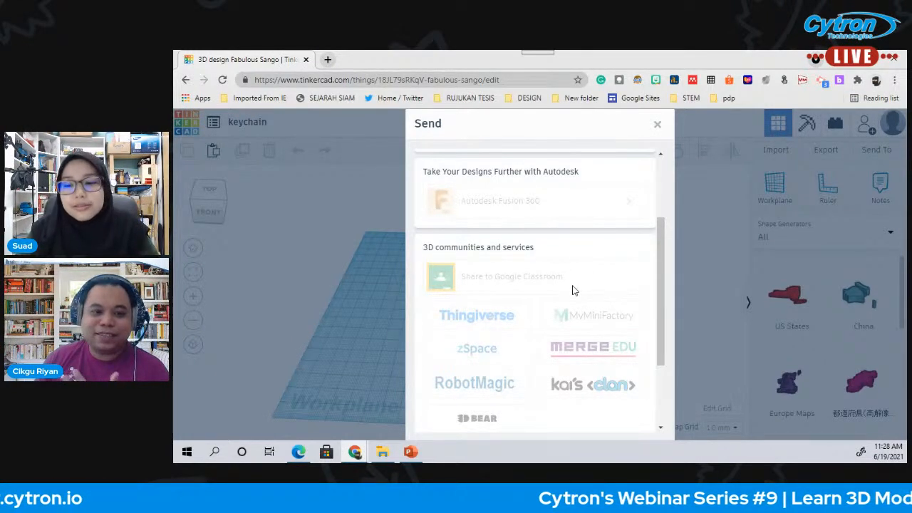
{"action": "scroll", "coordinate": [574, 290], "scroll_direction": "down", "scroll_amount": 3}
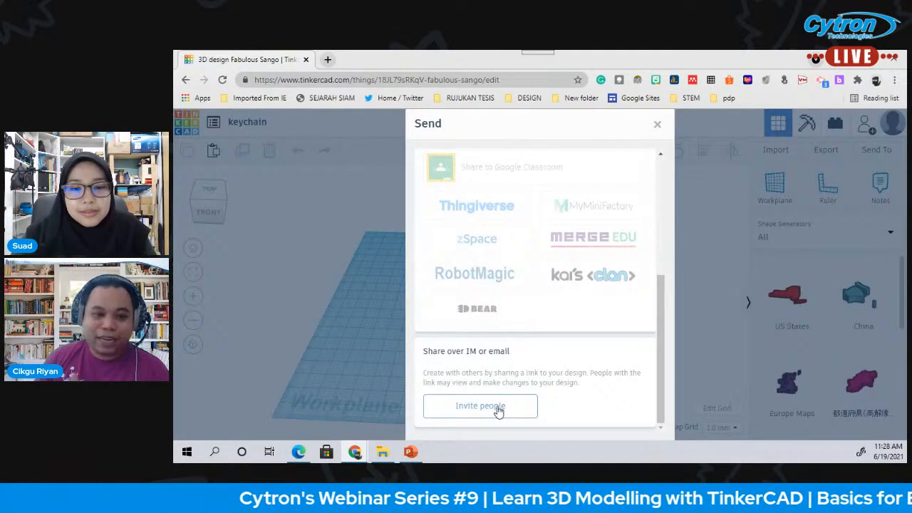
{"action": "left_click", "coordinate": [657, 126]}
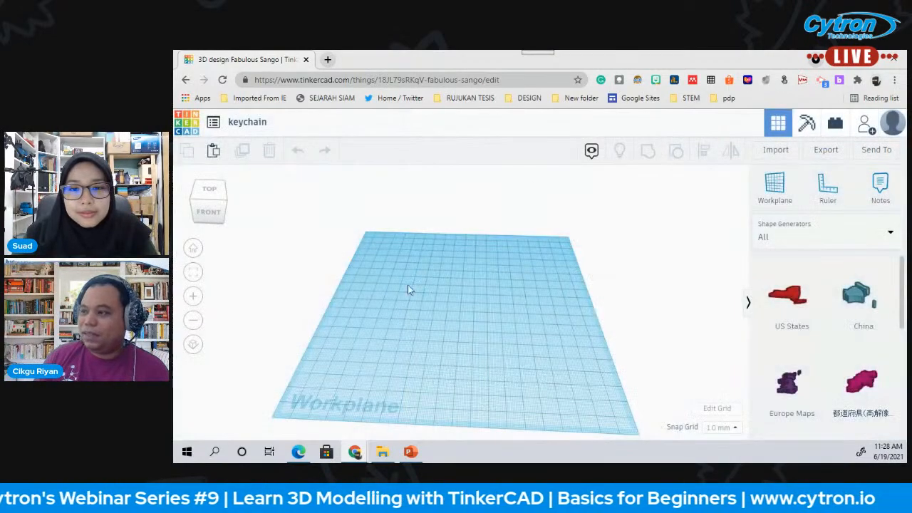
- In the top view, place a solid Cylinder from Basic Shapes on the workplane and enlarge its base to 25 mm across
{"action": "left_click", "coordinate": [207, 191]}
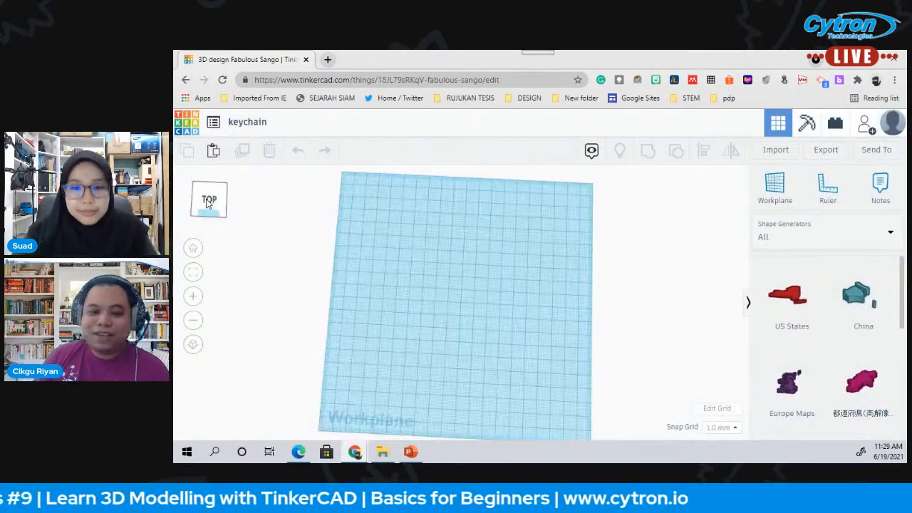
{"action": "left_click_drag", "start_coordinate": [207, 201], "coordinate": [207, 202]}
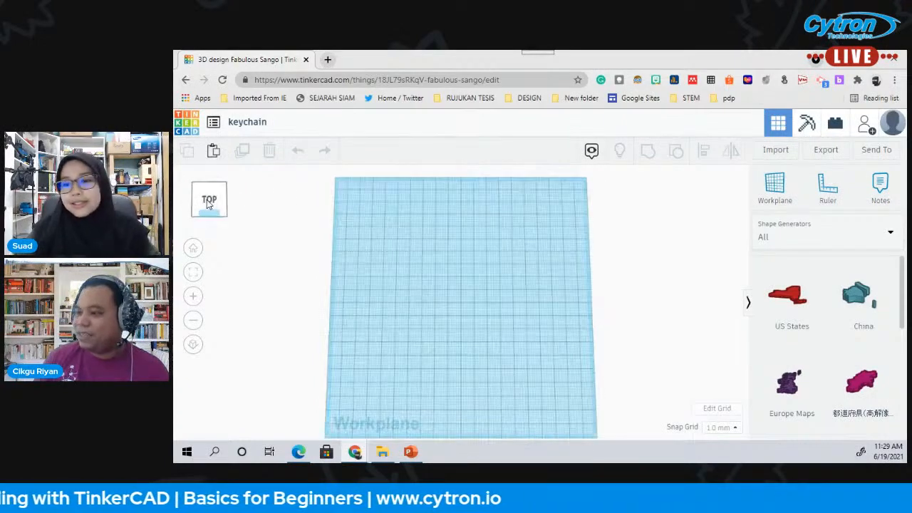
{"action": "left_click", "coordinate": [866, 244]}
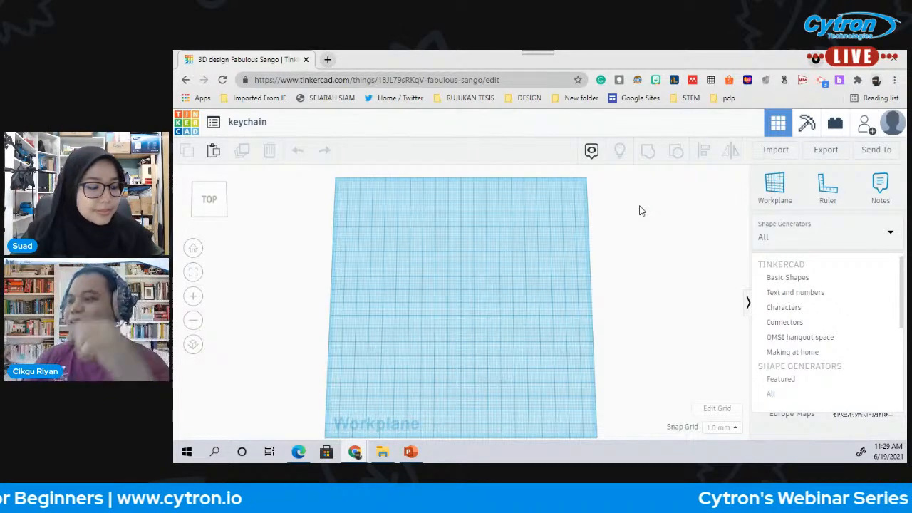
{"action": "left_click", "coordinate": [849, 284]}
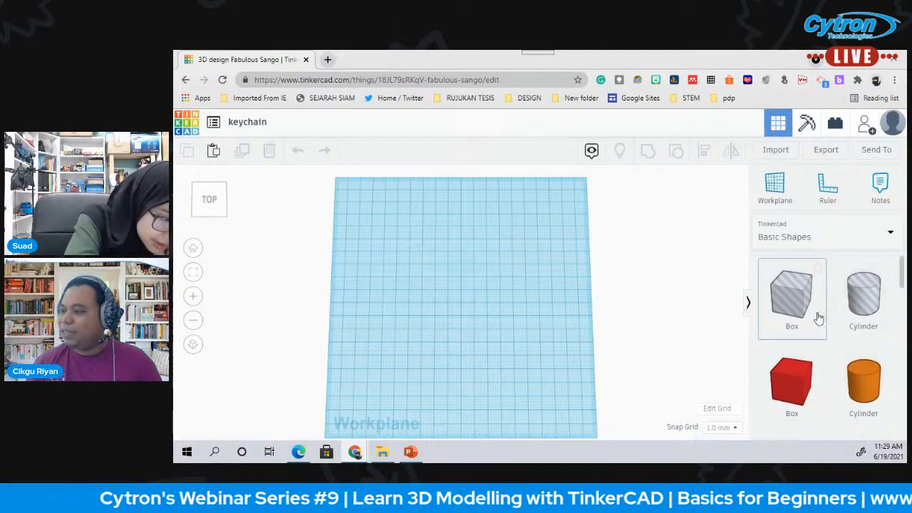
{"action": "scroll", "coordinate": [841, 313], "scroll_direction": "down", "scroll_amount": 1}
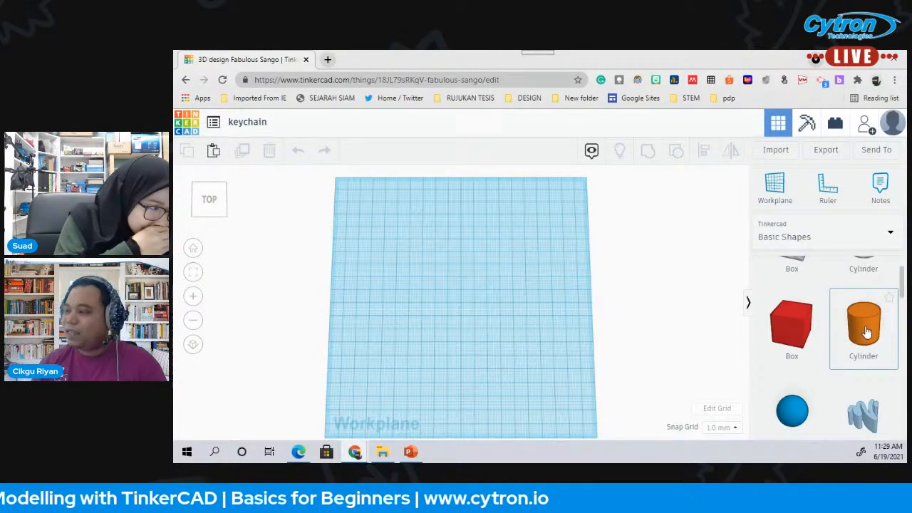
{"action": "left_click", "coordinate": [408, 276]}
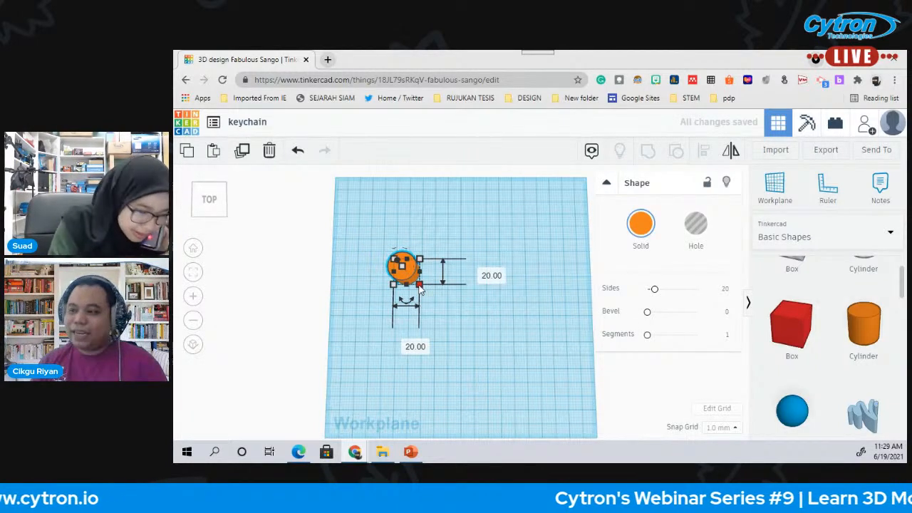
{"action": "mouse_move", "coordinate": [422, 292]}
{"action": "left_mouse_down"}
{"action": "mouse_move", "coordinate": [468, 332]}
{"action": "mouse_move", "coordinate": [414, 280]}
{"action": "mouse_move", "coordinate": [426, 291]}
{"action": "left_mouse_up"}
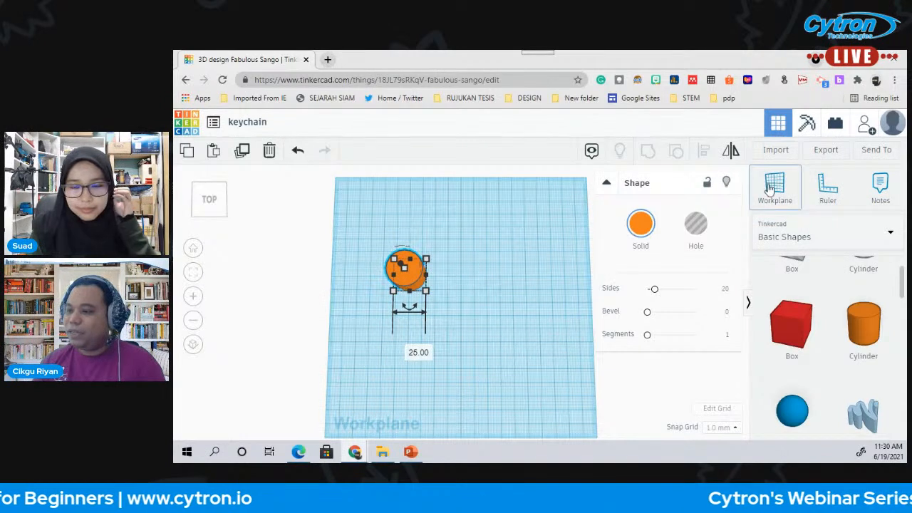
- Collapse the cylinder's shape settings and review the available Snap Grid increments without changing the current one
{"action": "left_click", "coordinate": [607, 184]}
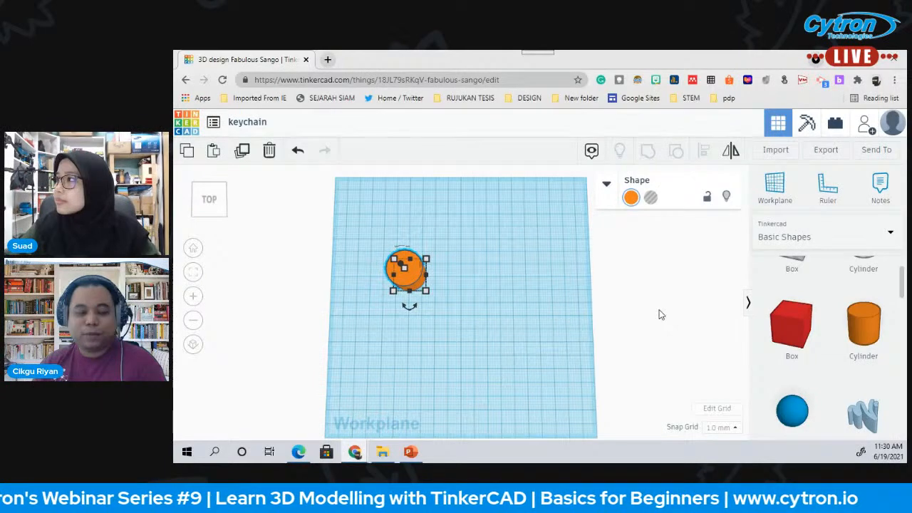
{"action": "left_click", "coordinate": [728, 427]}
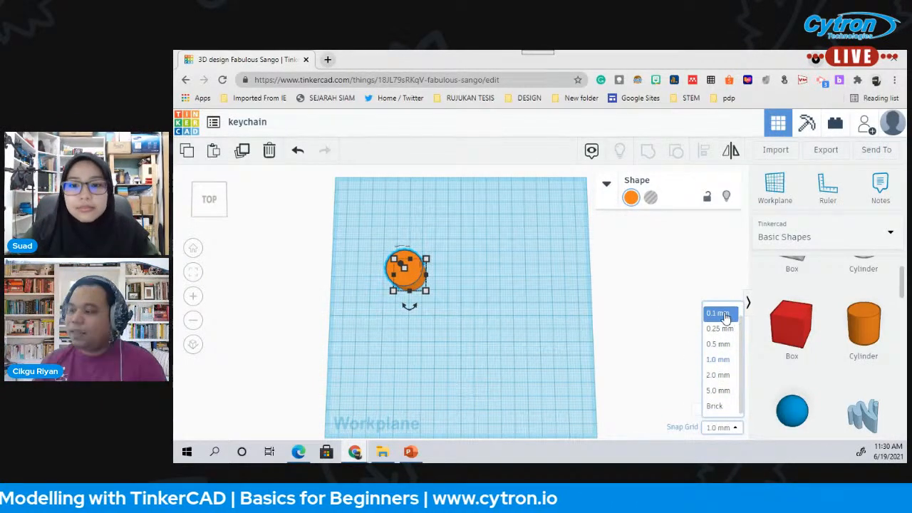
{"action": "left_click", "coordinate": [658, 288]}
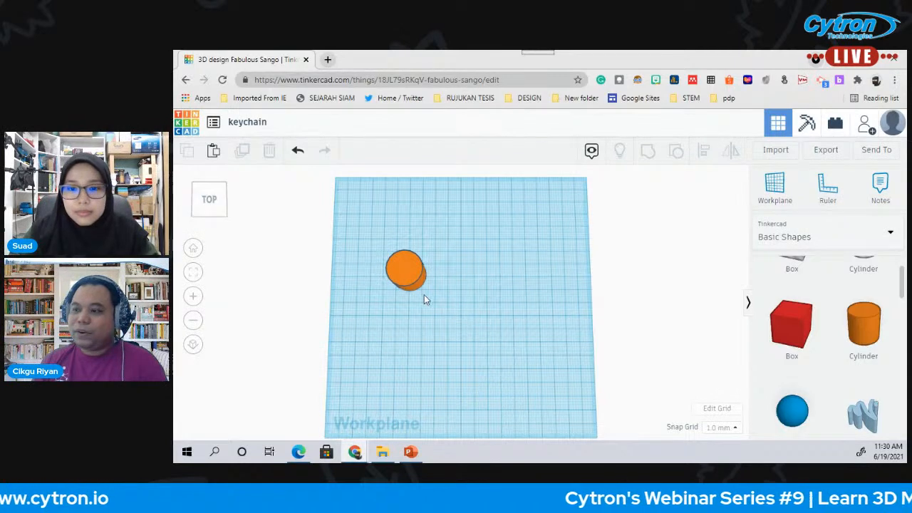
- Move the cylinder closer to the workplane's centre and show the design in the flat orthographic home view
{"action": "left_click_drag", "start_coordinate": [420, 276], "coordinate": [431, 321]}
{"action": "left_click_drag", "start_coordinate": [496, 322], "coordinate": [427, 279]}
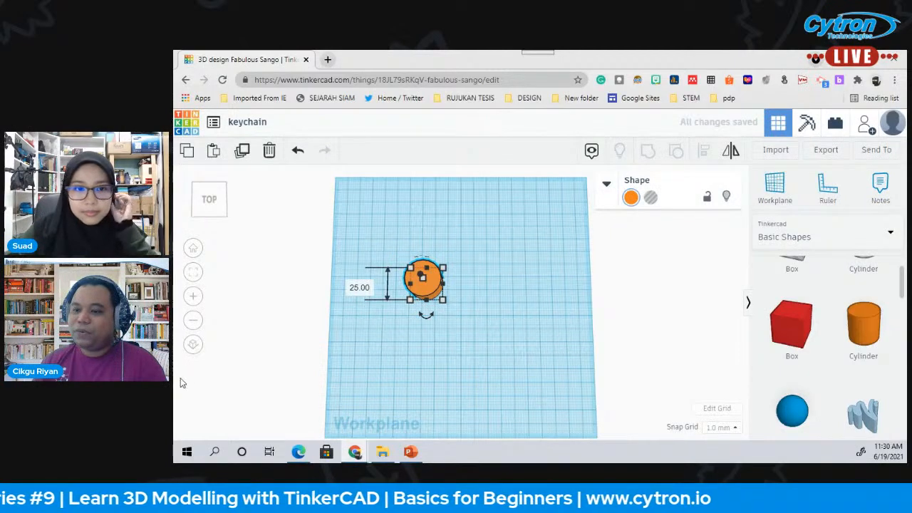
{"action": "left_click", "coordinate": [194, 346]}
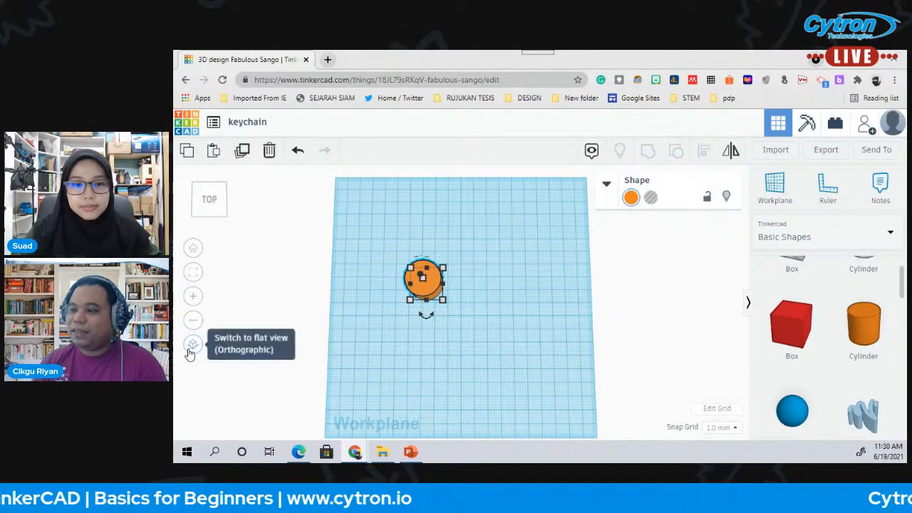
{"action": "left_click", "coordinate": [194, 251]}
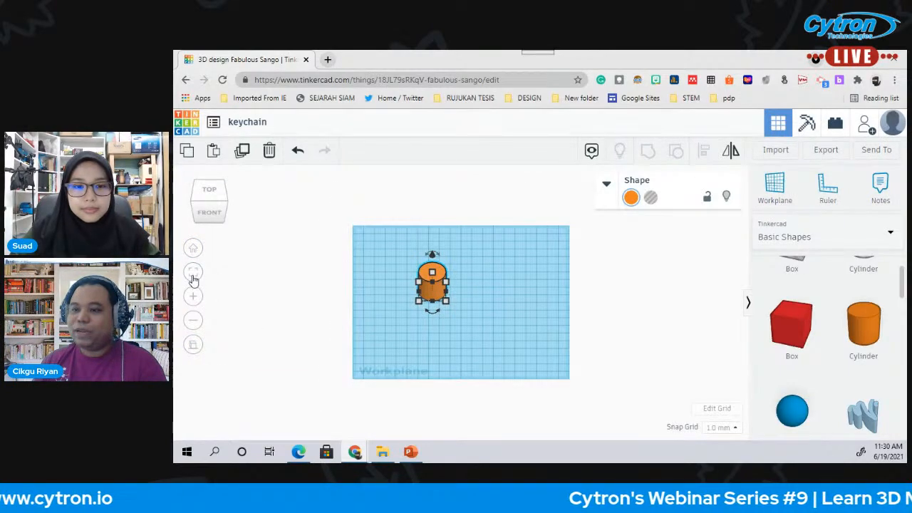
- Fit the cylinder in view, zoom out and in, and inspect it from an angle, the front and the top
{"action": "left_click", "coordinate": [192, 277]}
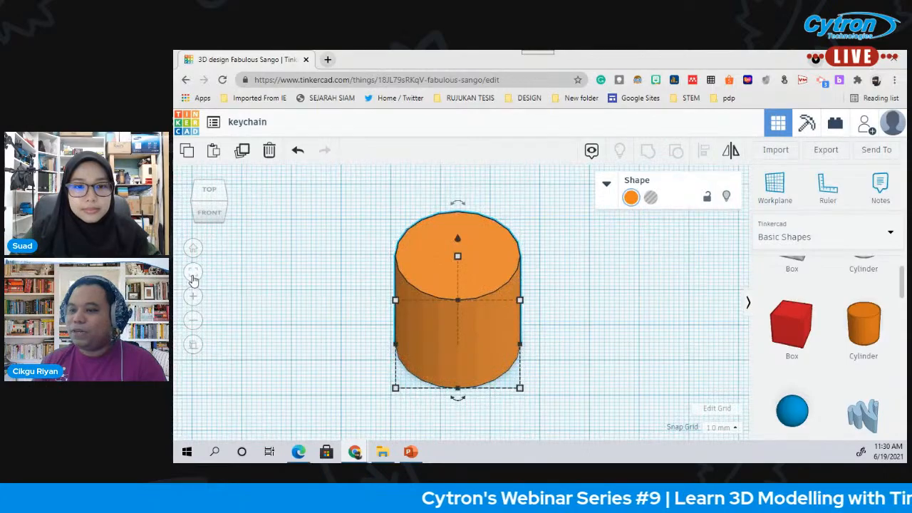
{"action": "left_click", "coordinate": [192, 322]}
{"action": "left_click", "coordinate": [191, 322]}
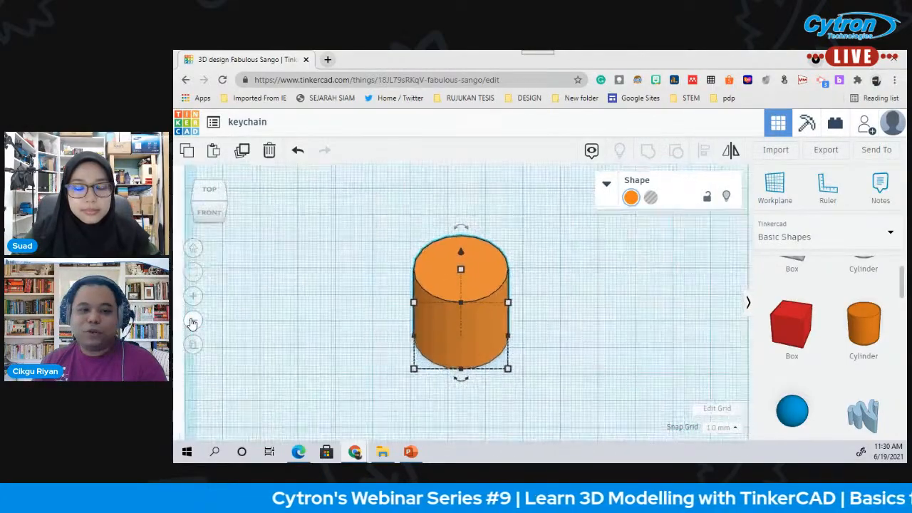
{"action": "left_click", "coordinate": [191, 322]}
{"action": "left_click", "coordinate": [192, 296]}
{"action": "left_click", "coordinate": [192, 296]}
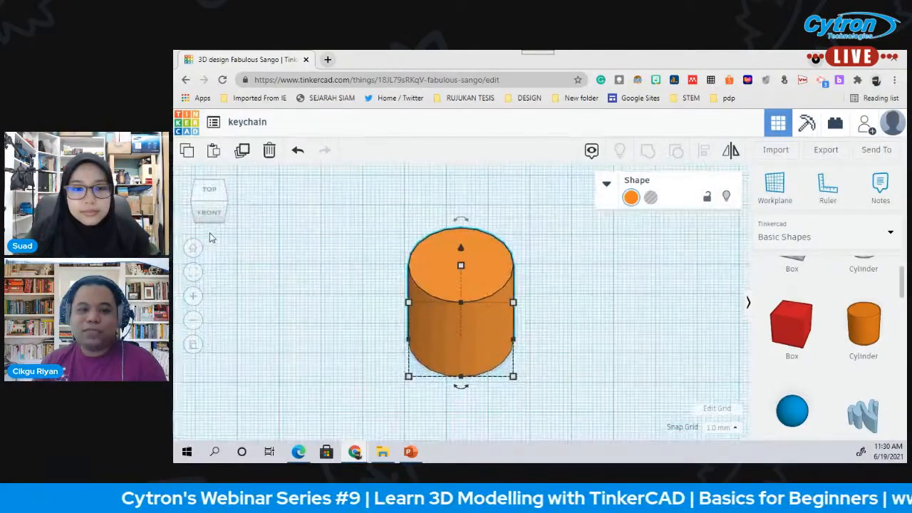
{"action": "mouse_move", "coordinate": [210, 215]}
{"action": "left_mouse_down"}
{"action": "mouse_move", "coordinate": [230, 216]}
{"action": "mouse_move", "coordinate": [223, 204]}
{"action": "mouse_move", "coordinate": [191, 213]}
{"action": "mouse_move", "coordinate": [203, 211]}
{"action": "left_mouse_up"}
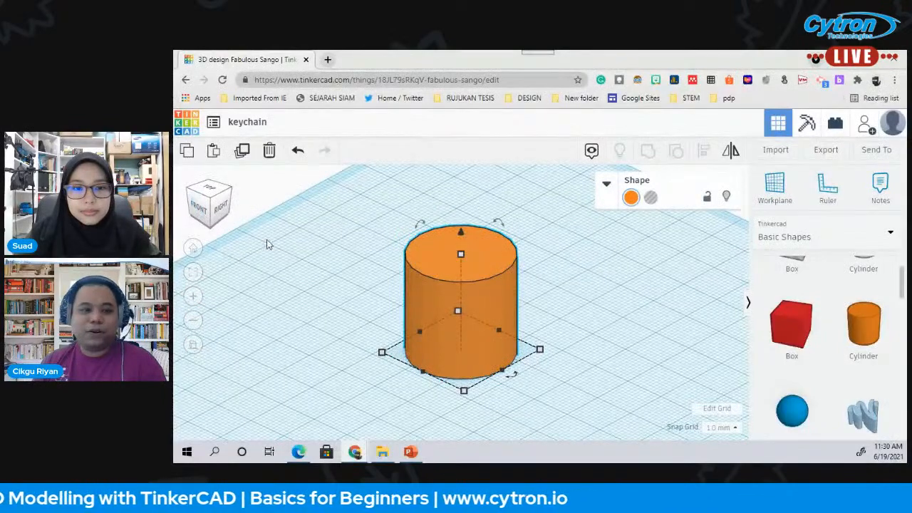
{"action": "left_click", "coordinate": [207, 214]}
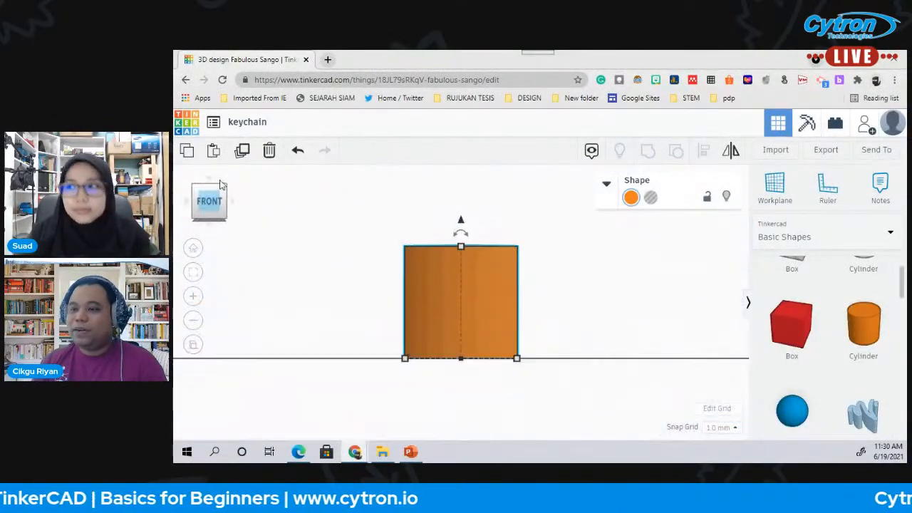
{"action": "left_click", "coordinate": [215, 200]}
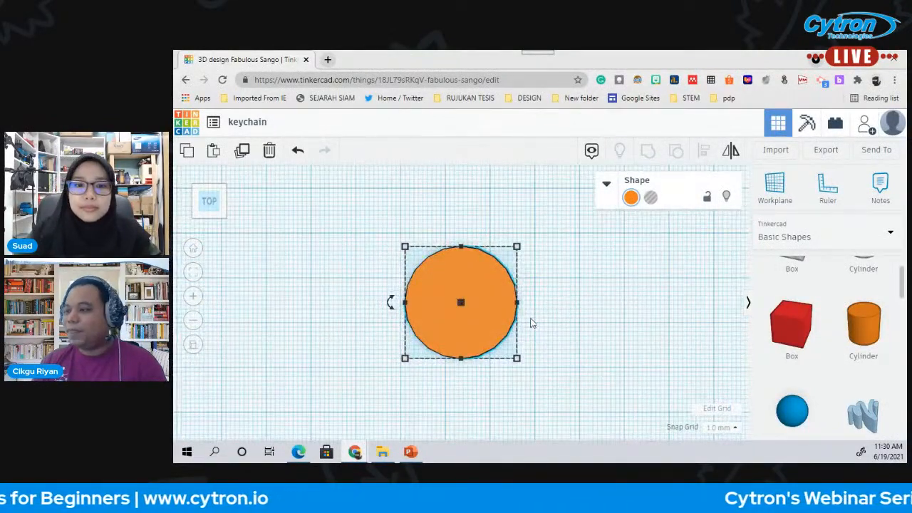
- Try narrowing the cylinder to 18 mm across using its side handle, and undo the resize
{"action": "scroll", "coordinate": [499, 302], "scroll_direction": "down", "scroll_amount": 4}
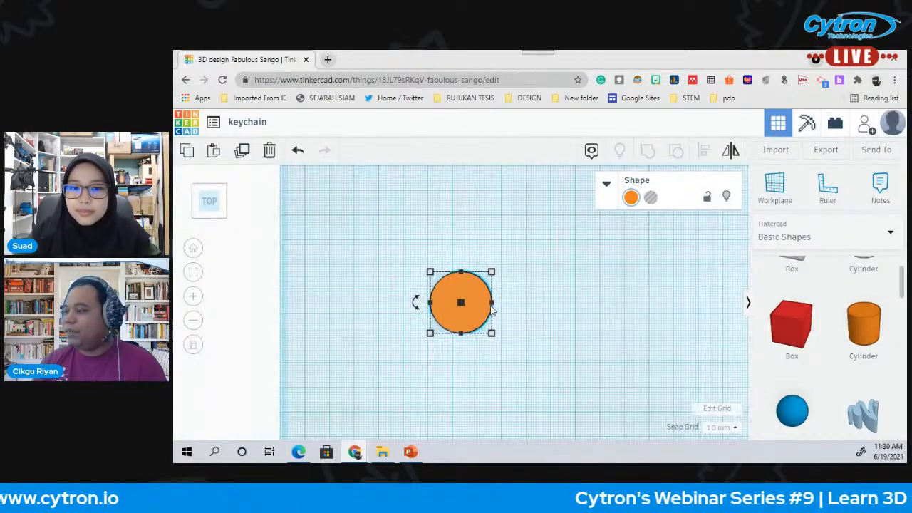
{"action": "left_click_drag", "start_coordinate": [492, 302], "coordinate": [474, 302]}
{"action": "left_click", "coordinate": [298, 150]}
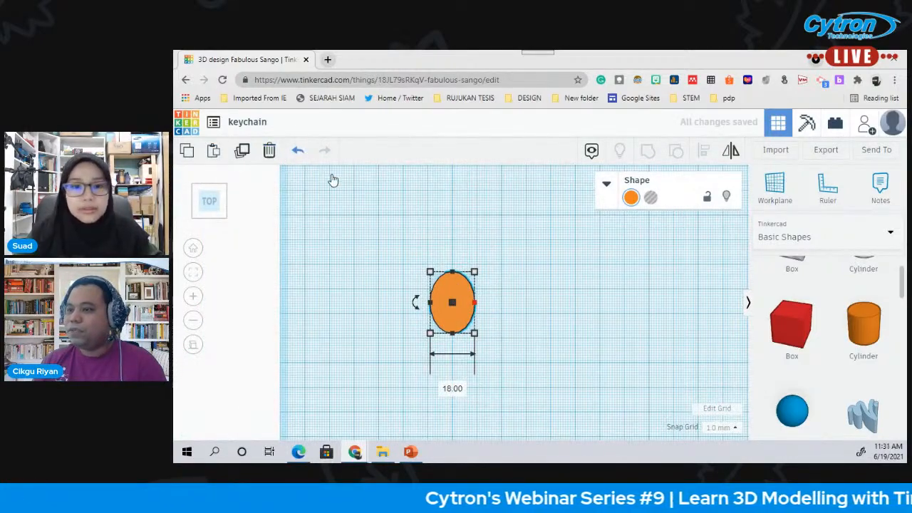
- Move the cylinder 10 mm left and 14 mm toward the back of the workplane, and reduce its height to 5 mm
{"action": "left_click_drag", "start_coordinate": [470, 284], "coordinate": [439, 254]}
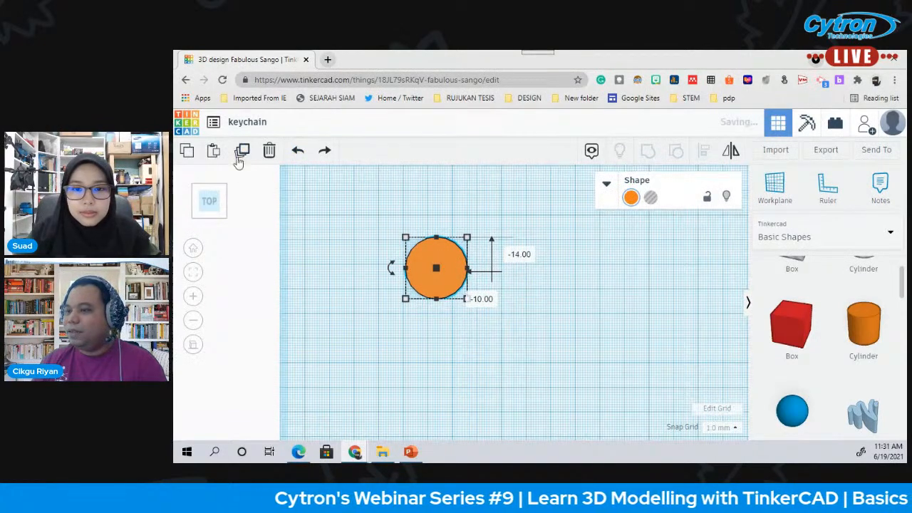
{"action": "left_click", "coordinate": [218, 200]}
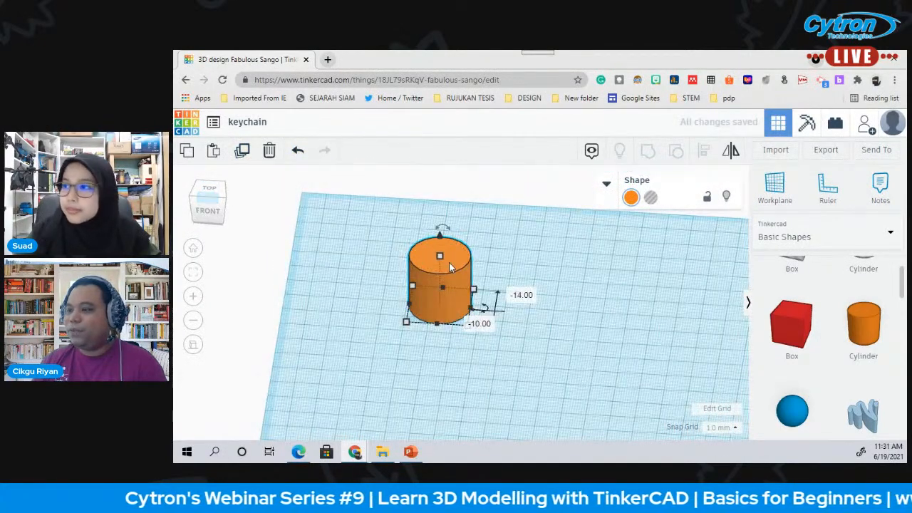
{"action": "left_click_drag", "start_coordinate": [443, 259], "coordinate": [443, 294]}
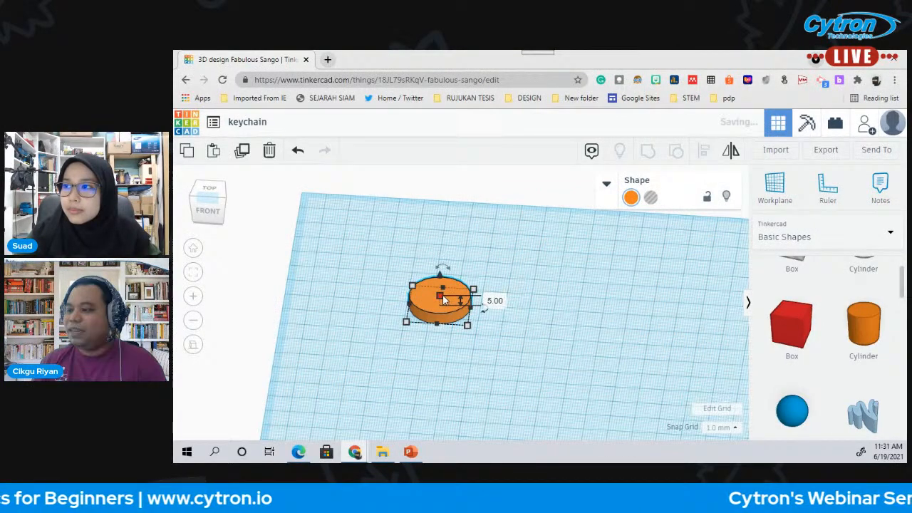
- In the top view, find the Polygon in Basic Shapes and place it on the workplane to the right of the cylinder
{"action": "left_click", "coordinate": [208, 191]}
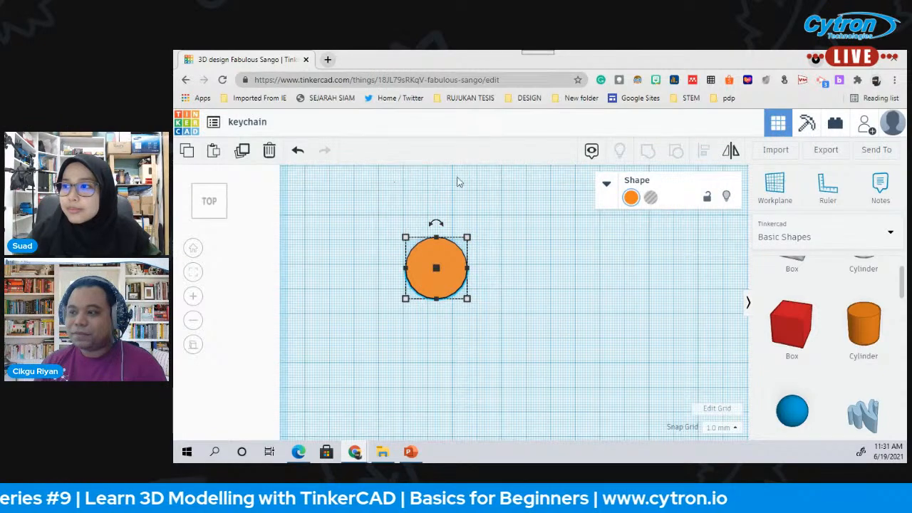
{"action": "scroll", "coordinate": [863, 314], "scroll_direction": "down", "scroll_amount": 2}
{"action": "scroll", "coordinate": [848, 335], "scroll_direction": "down", "scroll_amount": 4}
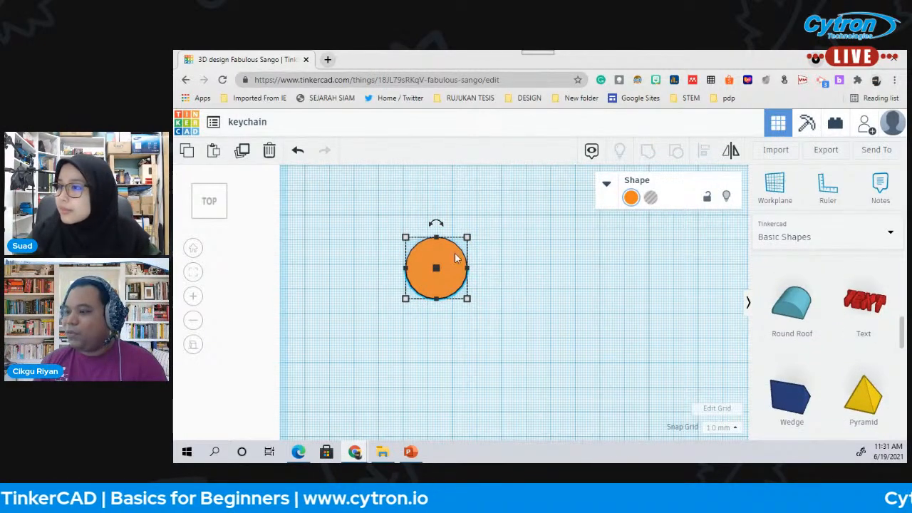
{"action": "left_click_drag", "start_coordinate": [436, 223], "coordinate": [390, 267]}
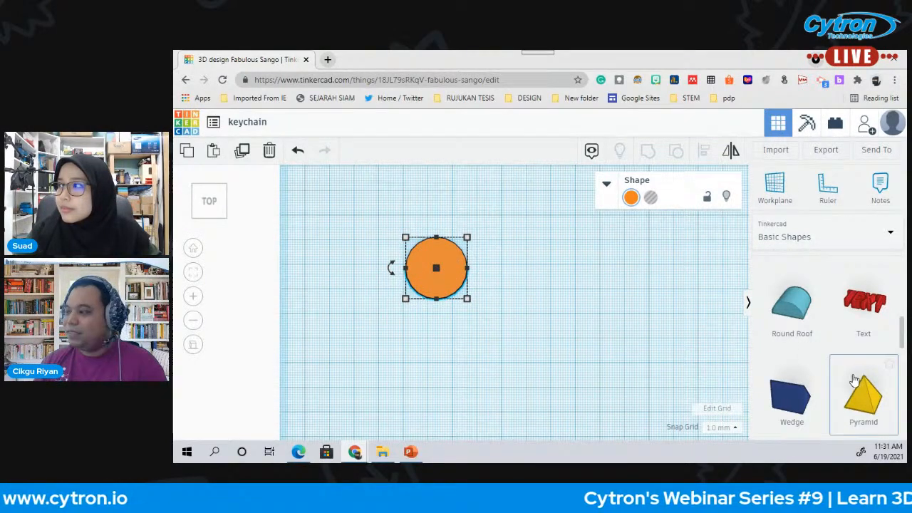
{"action": "scroll", "coordinate": [865, 370], "scroll_direction": "down", "scroll_amount": 3}
{"action": "scroll", "coordinate": [856, 304], "scroll_direction": "up", "scroll_amount": 4}
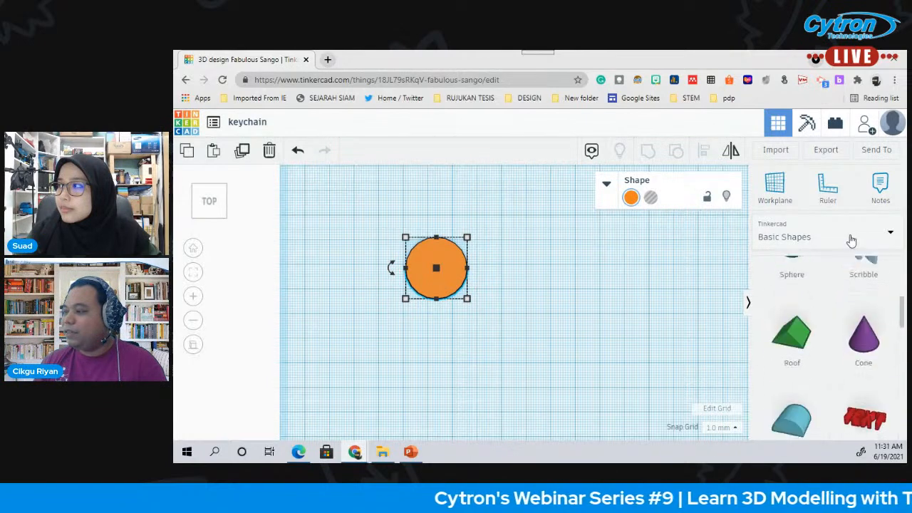
{"action": "left_click", "coordinate": [849, 236]}
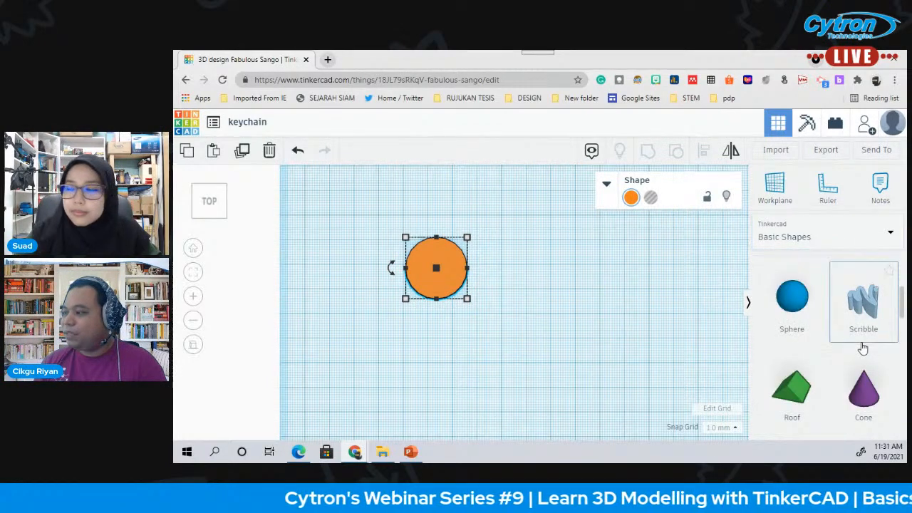
{"action": "scroll", "coordinate": [860, 346], "scroll_direction": "down", "scroll_amount": 2}
{"action": "scroll", "coordinate": [857, 324], "scroll_direction": "down", "scroll_amount": 3}
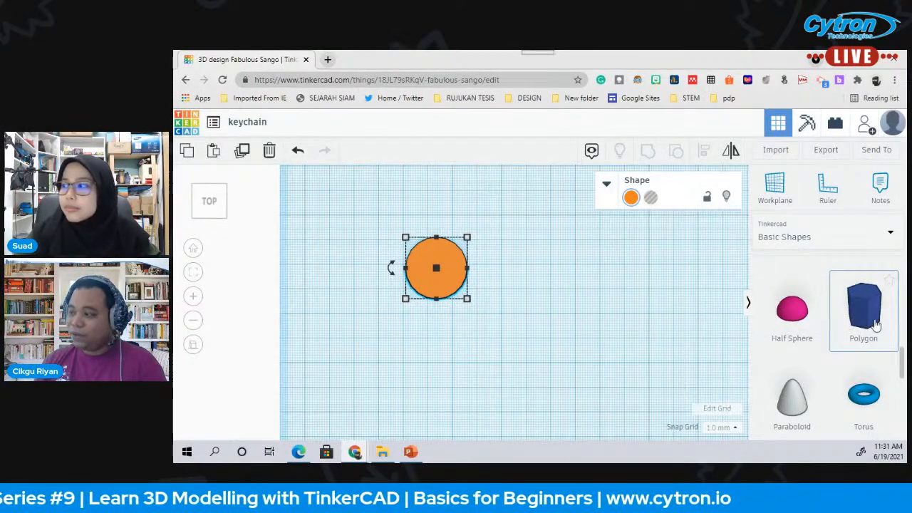
{"action": "left_click", "coordinate": [871, 318]}
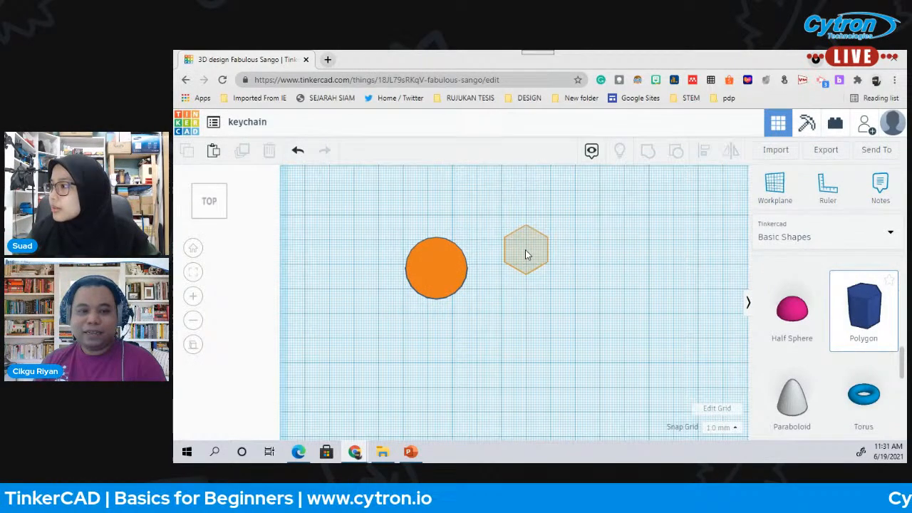
{"action": "left_click", "coordinate": [525, 251]}
{"action": "left_click", "coordinate": [610, 290]}
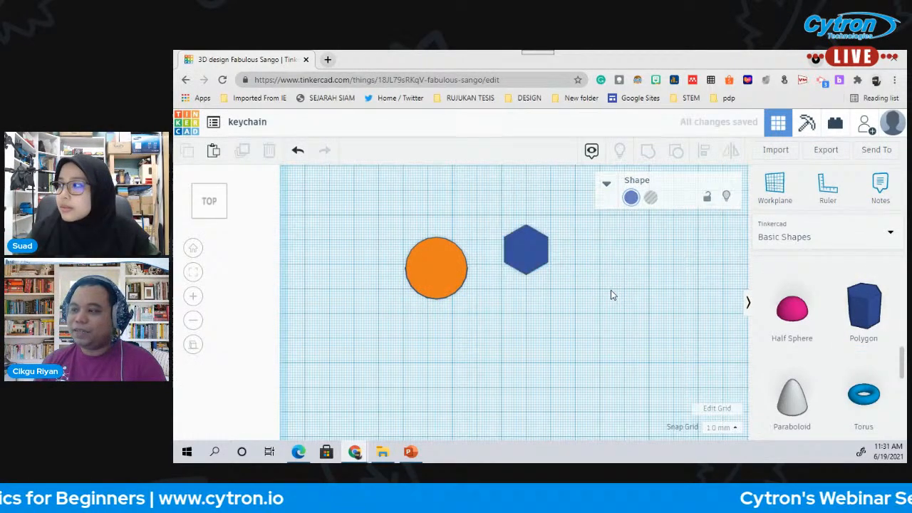
- Move the polygon across to the cylinder's other side and place it overlapping the cylinder's upper-left part
{"action": "left_click_drag", "start_coordinate": [518, 235], "coordinate": [364, 226]}
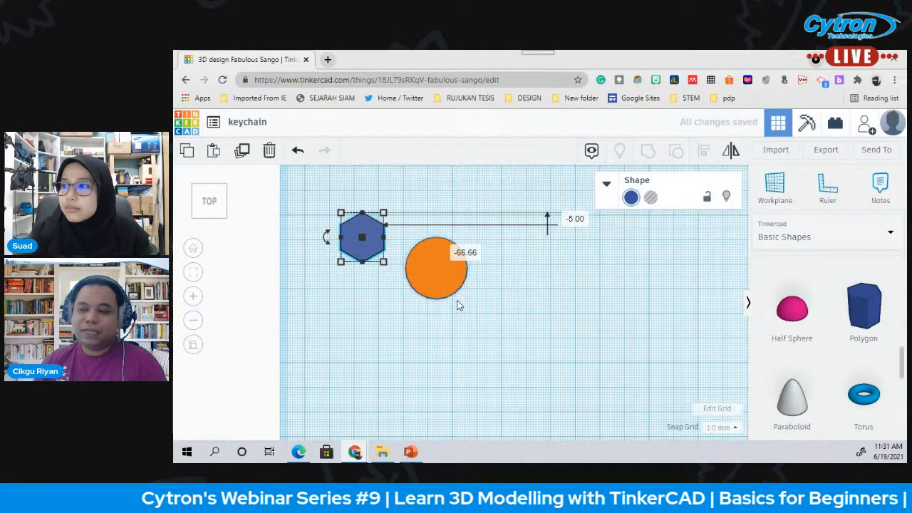
{"action": "left_click_drag", "start_coordinate": [378, 249], "coordinate": [437, 272]}
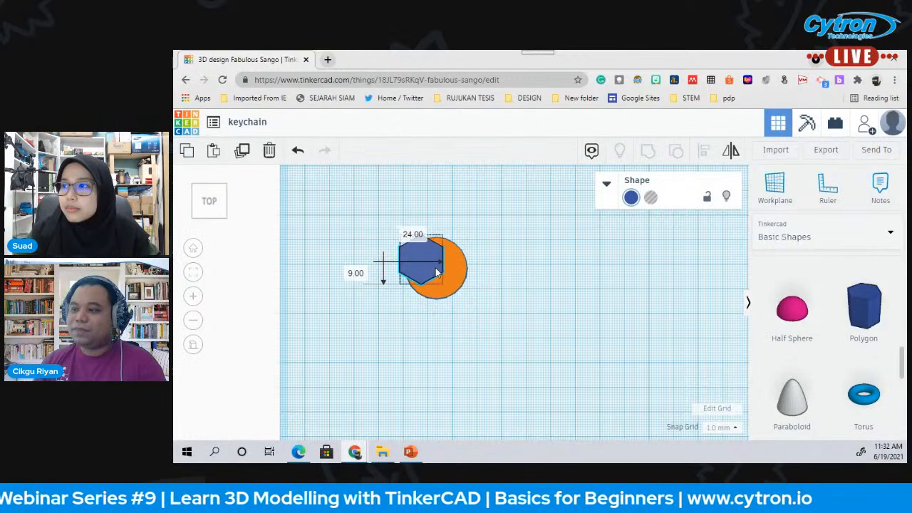
{"action": "left_click", "coordinate": [527, 254]}
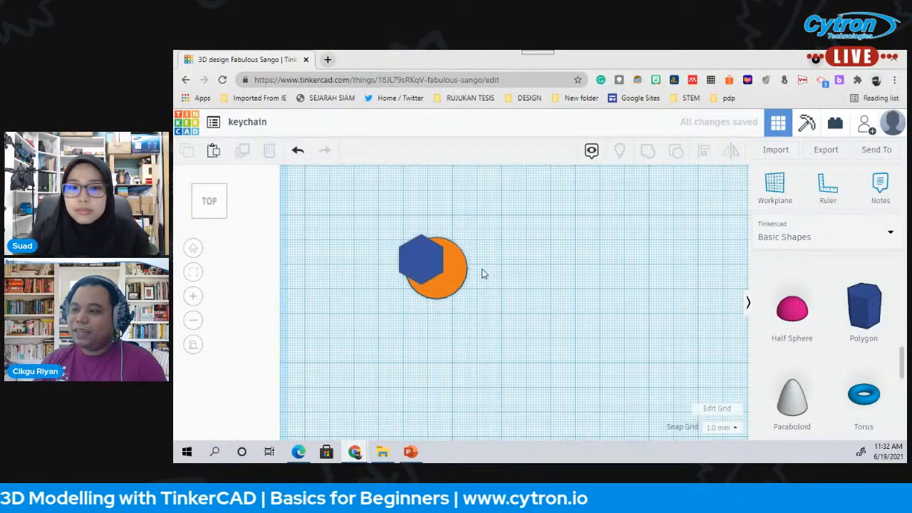
- Nudge the polygon in small moves of about 1 to 2 mm while keeping it over the cylinder's upper-left edge
{"action": "scroll", "coordinate": [432, 315], "scroll_direction": "up", "scroll_amount": 5}
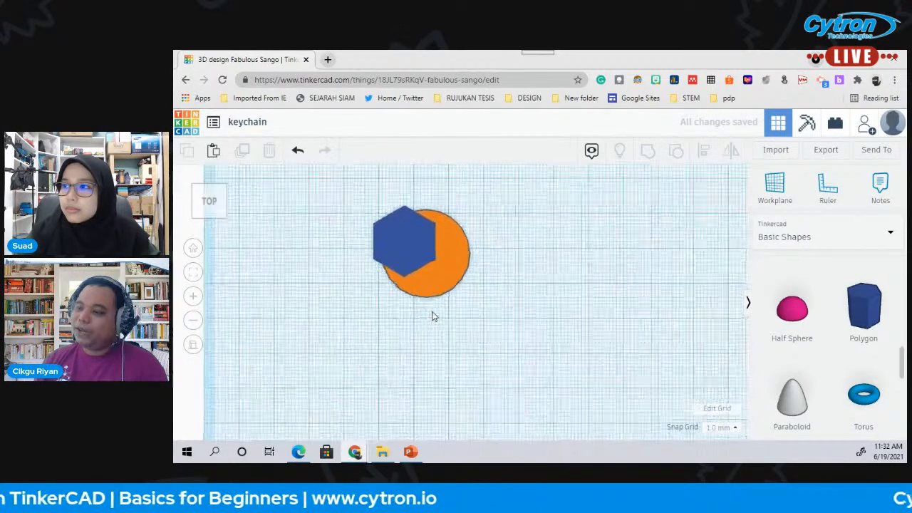
{"action": "left_click_drag", "start_coordinate": [399, 222], "coordinate": [409, 221]}
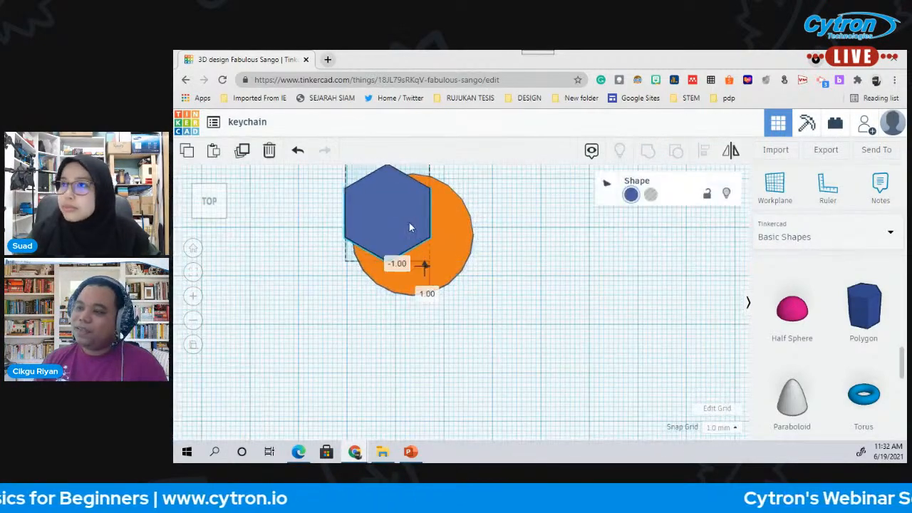
{"action": "scroll", "coordinate": [492, 274], "scroll_direction": "down", "scroll_amount": 3}
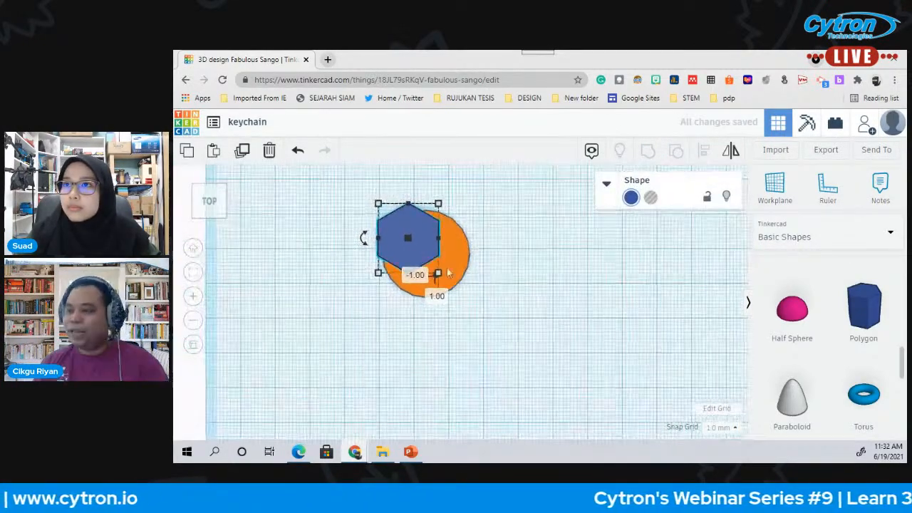
{"action": "mouse_move", "coordinate": [434, 254]}
{"action": "left_mouse_down"}
{"action": "mouse_move", "coordinate": [413, 261]}
{"action": "mouse_move", "coordinate": [413, 273]}
{"action": "mouse_move", "coordinate": [424, 252]}
{"action": "left_mouse_up"}
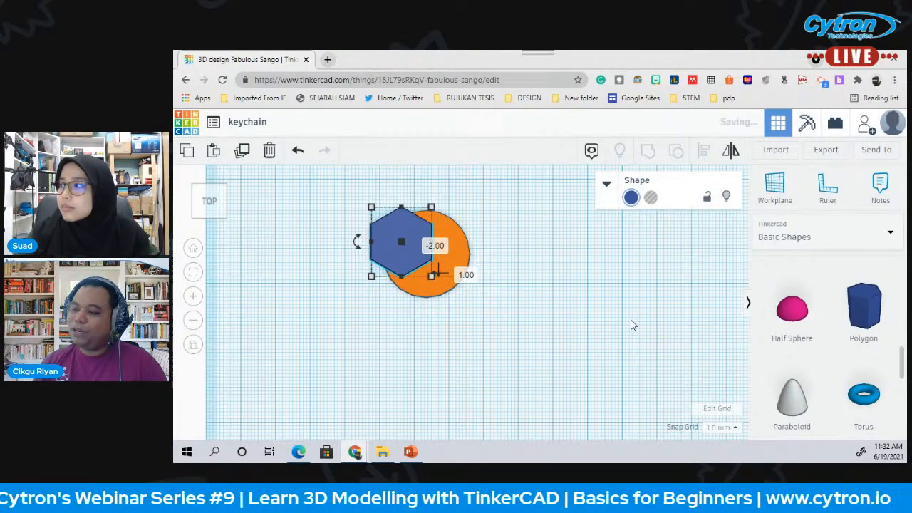
{"action": "left_click", "coordinate": [587, 339]}
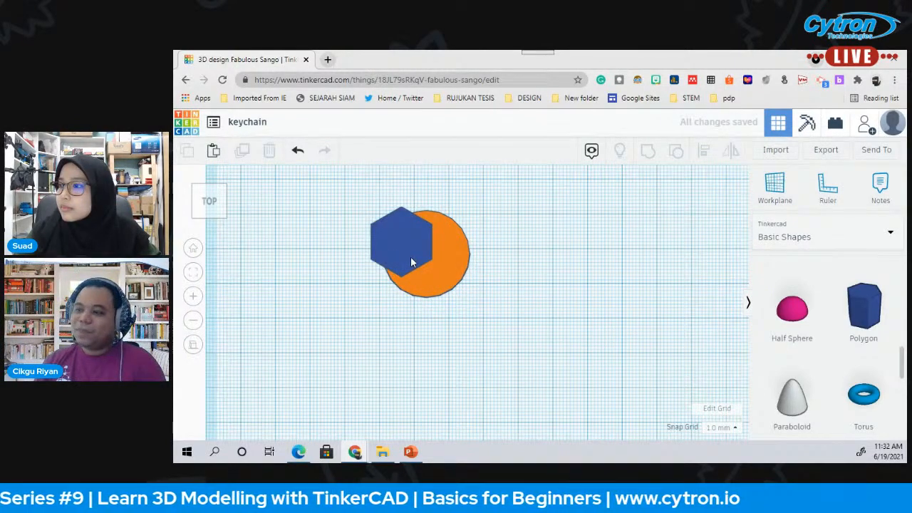
{"action": "left_click_drag", "start_coordinate": [411, 262], "coordinate": [414, 256]}
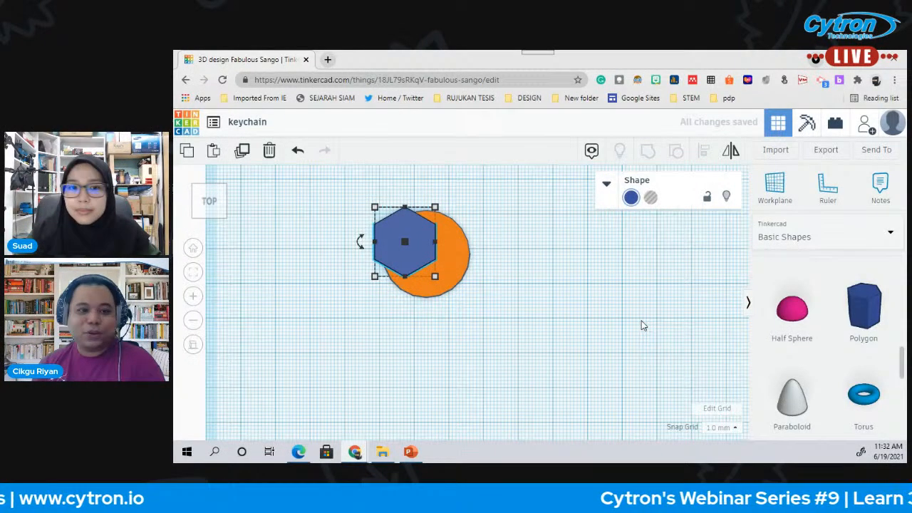
{"action": "left_click", "coordinate": [541, 283]}
- Move the cylinder and polygon together slightly toward the front of the workplane, and shift the polygon a little on its own
{"action": "left_click_drag", "start_coordinate": [530, 310], "coordinate": [348, 208]}
{"action": "left_click_drag", "start_coordinate": [456, 250], "coordinate": [456, 265]}
{"action": "left_click", "coordinate": [478, 275]}
{"action": "mouse_move", "coordinate": [401, 250]}
{"action": "left_mouse_down"}
{"action": "mouse_move", "coordinate": [398, 243]}
{"action": "mouse_move", "coordinate": [399, 251]}
{"action": "left_mouse_up"}
{"action": "left_click", "coordinate": [564, 272]}
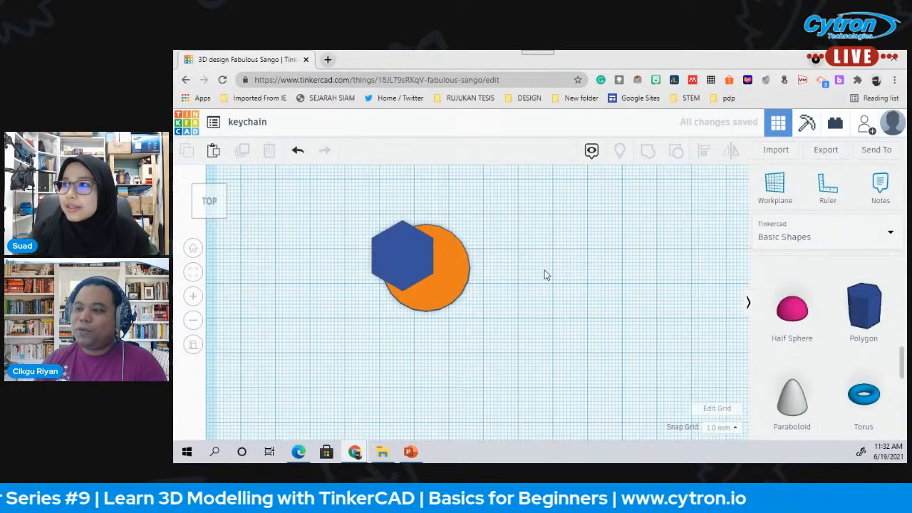
- Expand the polygon's shape settings, review the preset solid colours, and change the polygon from solid to Hole
{"action": "left_click", "coordinate": [410, 259]}
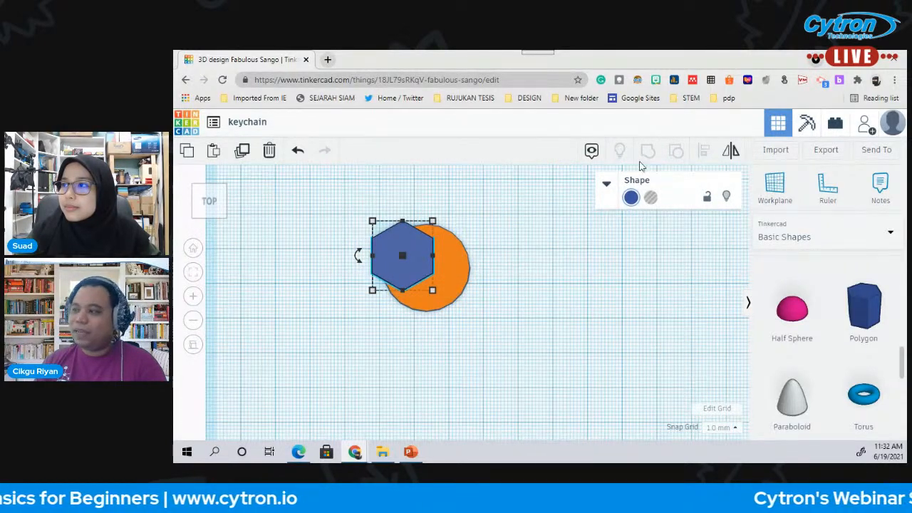
{"action": "left_click", "coordinate": [607, 185]}
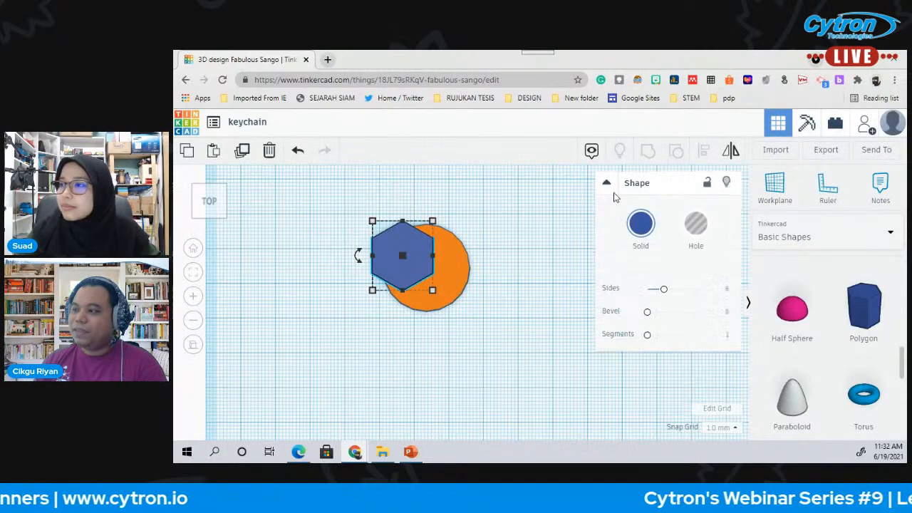
{"action": "left_click", "coordinate": [640, 235]}
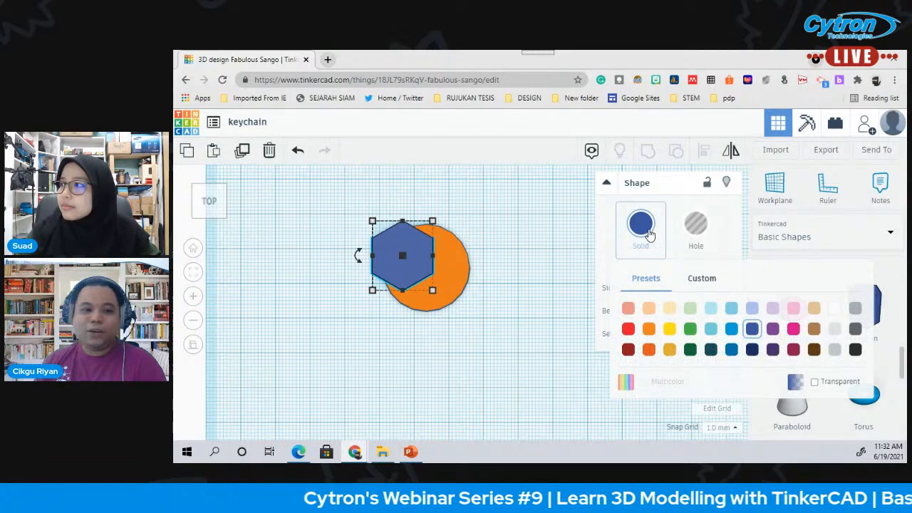
{"action": "mouse_move", "coordinate": [437, 280]}
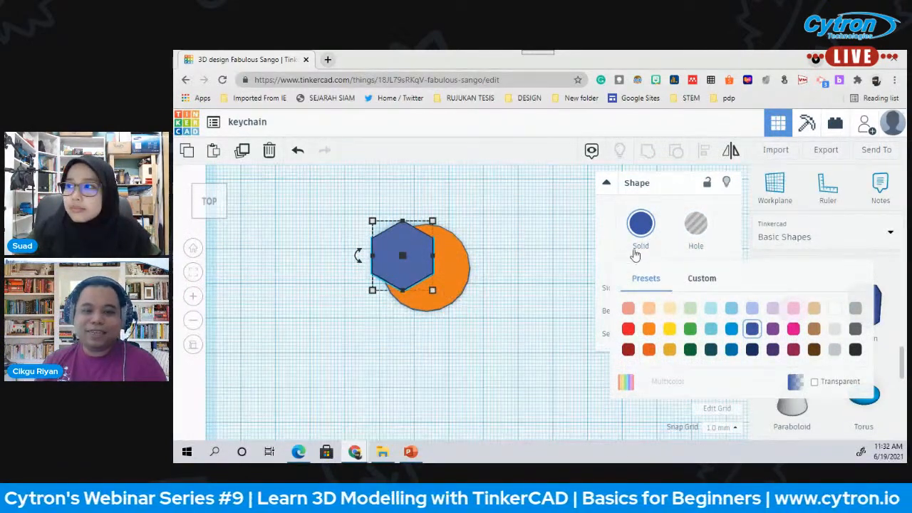
{"action": "left_click", "coordinate": [527, 235]}
{"action": "left_click", "coordinate": [422, 252]}
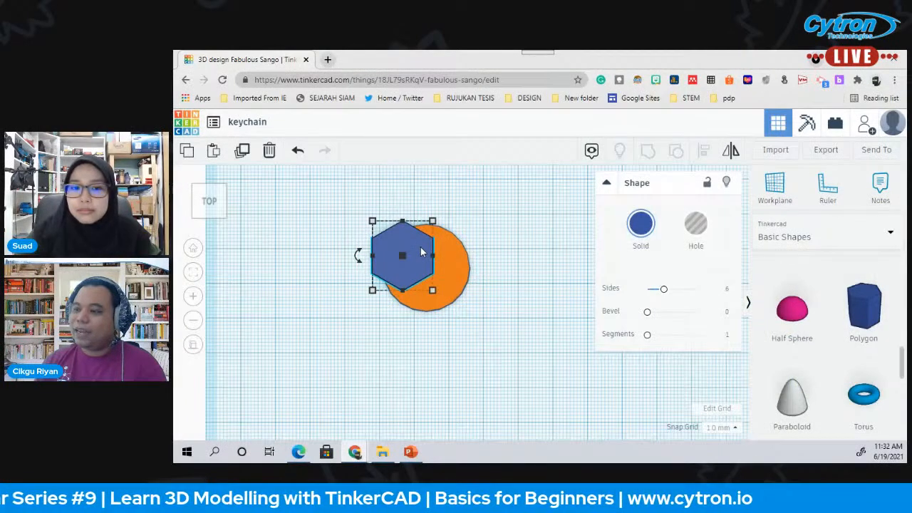
{"action": "left_click", "coordinate": [696, 238]}
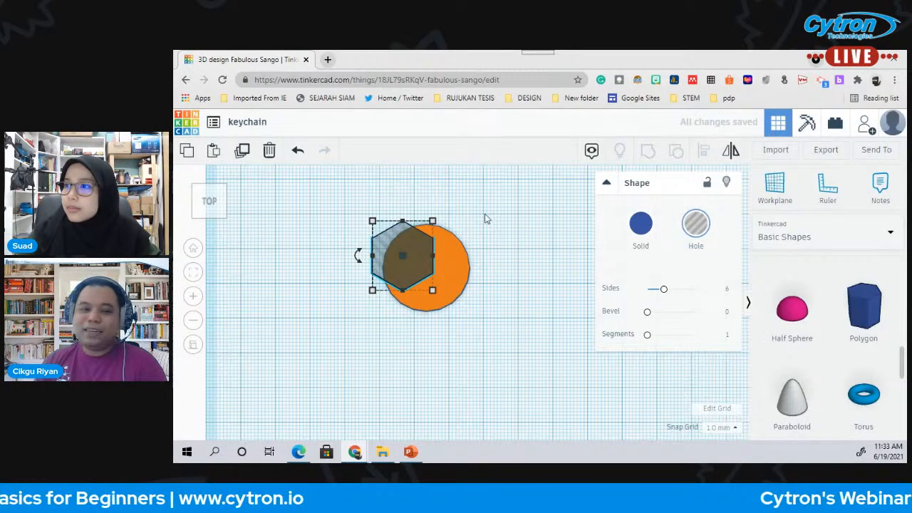
- Group the cylinder with the hexagonal hole to cut away their overlap, and move the resulting open-jaw piece toward the workplane's left side
{"action": "left_click", "coordinate": [501, 259]}
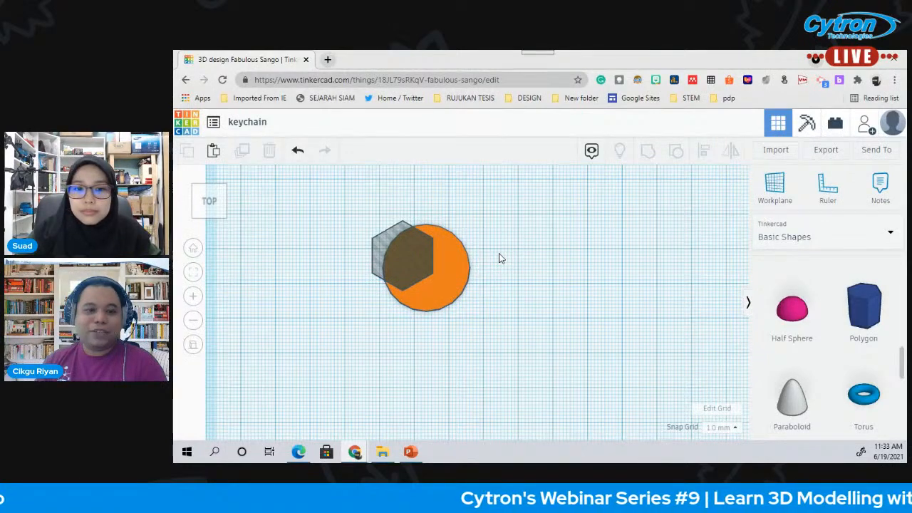
{"action": "left_click_drag", "start_coordinate": [335, 202], "coordinate": [510, 355]}
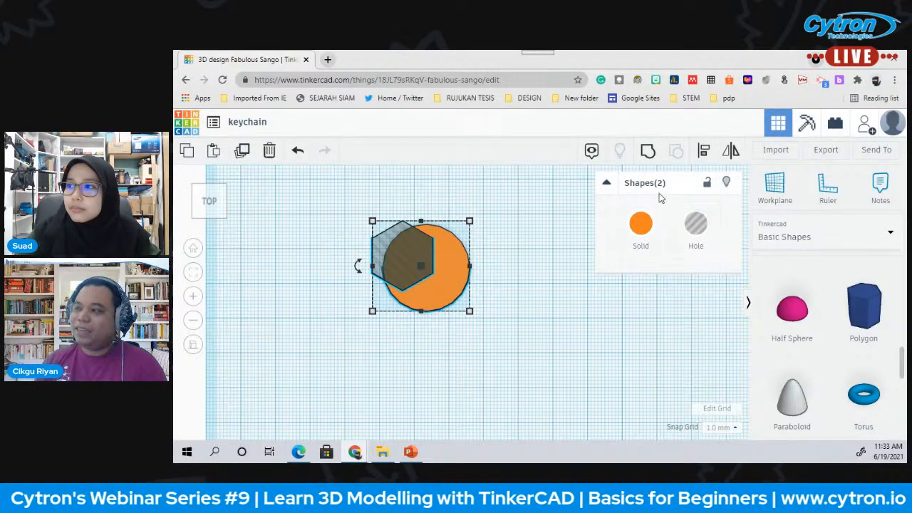
{"action": "left_click", "coordinate": [650, 154]}
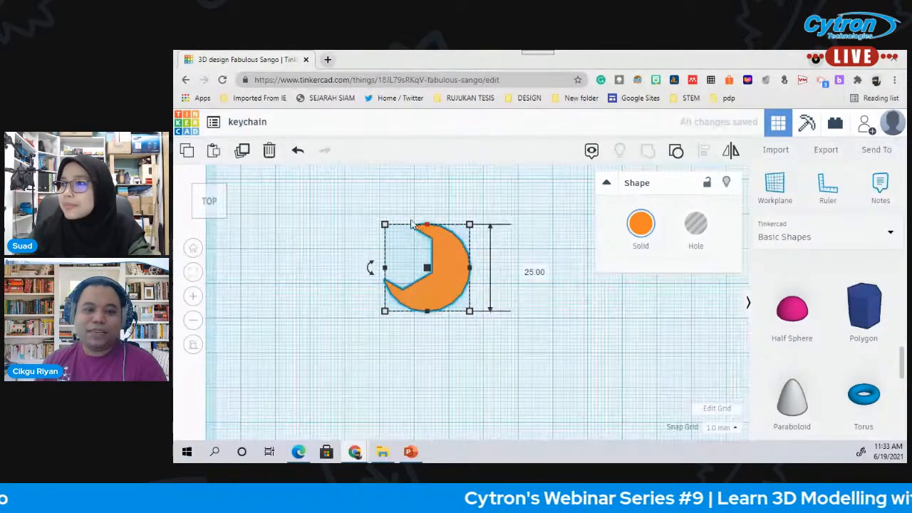
{"action": "left_click", "coordinate": [498, 297]}
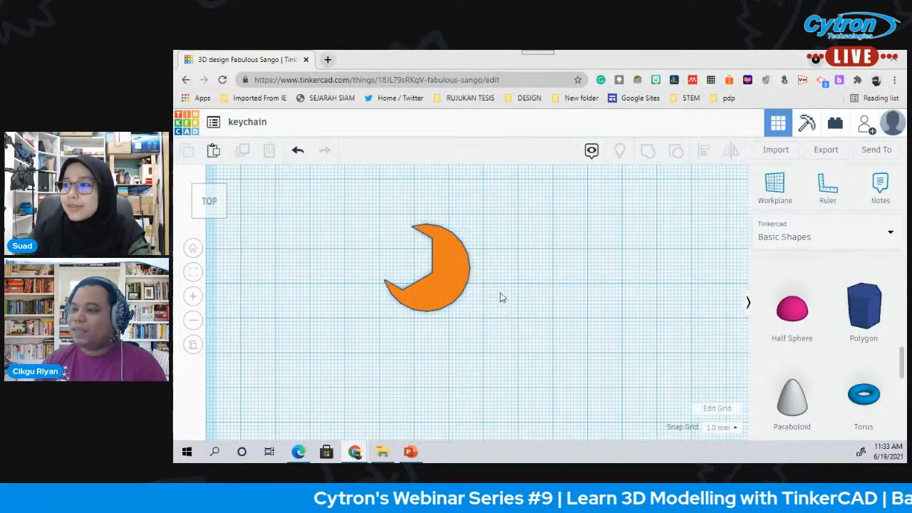
{"action": "left_click_drag", "start_coordinate": [450, 255], "coordinate": [342, 250]}
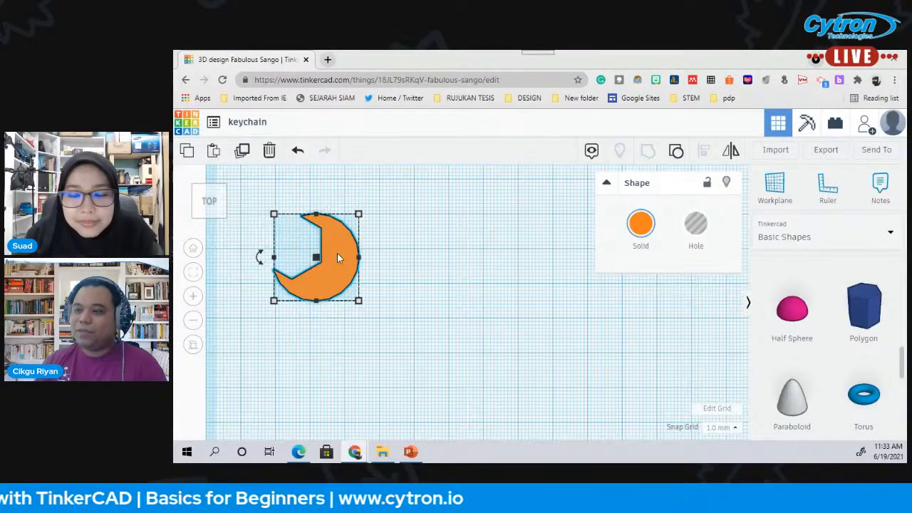
- Place a red solid box, 60 mm long, beside the open-jaw piece and reduce its depth to 17 mm
{"action": "scroll", "coordinate": [860, 384], "scroll_direction": "up", "scroll_amount": 3}
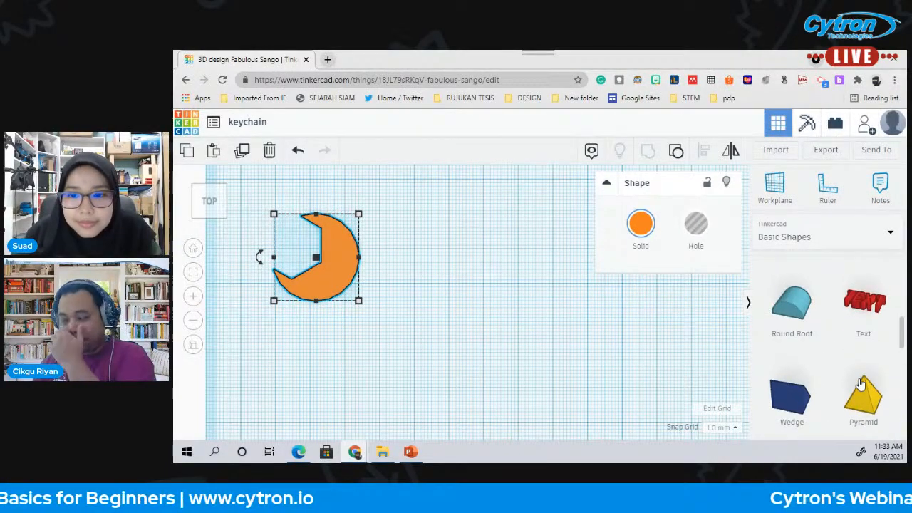
{"action": "scroll", "coordinate": [860, 384], "scroll_direction": "up", "scroll_amount": 5}
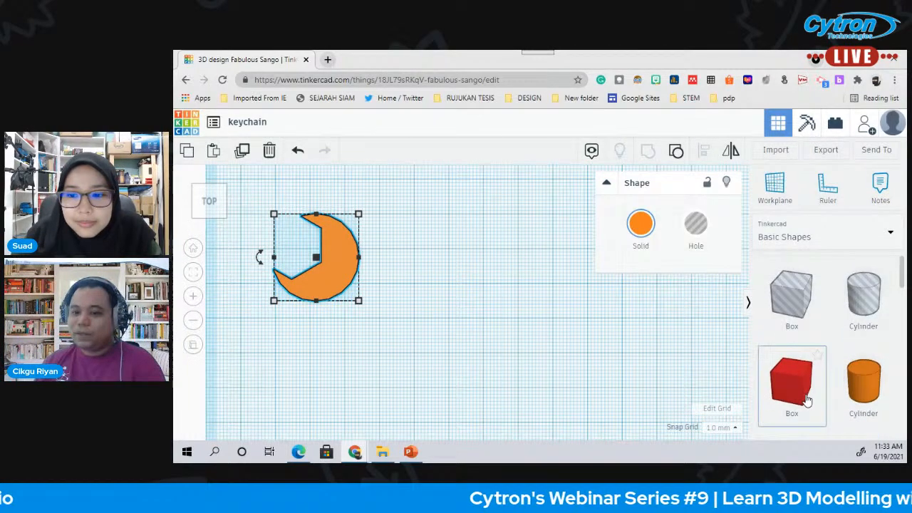
{"action": "left_click_drag", "start_coordinate": [798, 394], "coordinate": [586, 314]}
{"action": "left_click", "coordinate": [542, 206]}
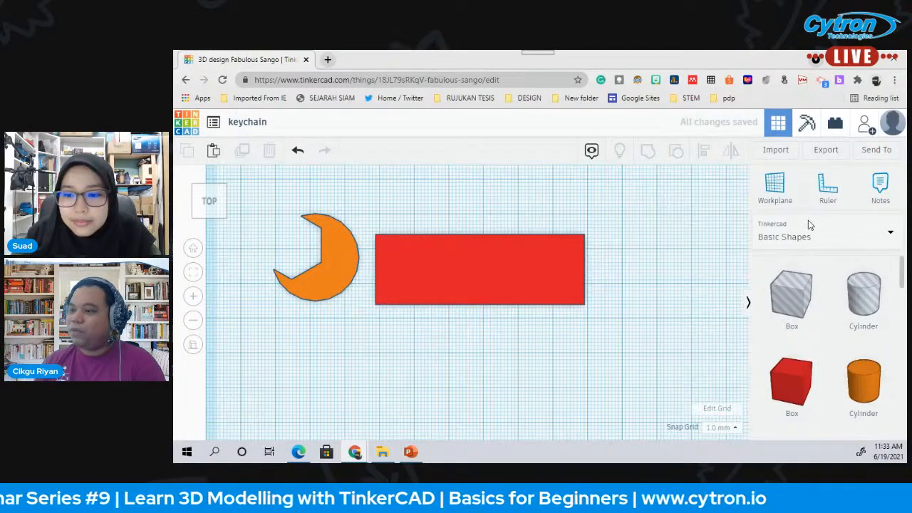
{"action": "left_click", "coordinate": [515, 276]}
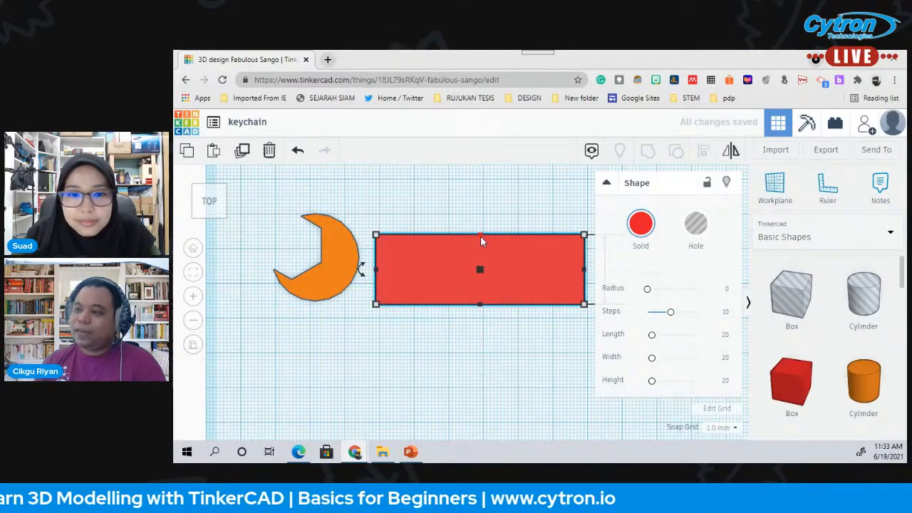
{"action": "left_click_drag", "start_coordinate": [480, 236], "coordinate": [473, 250]}
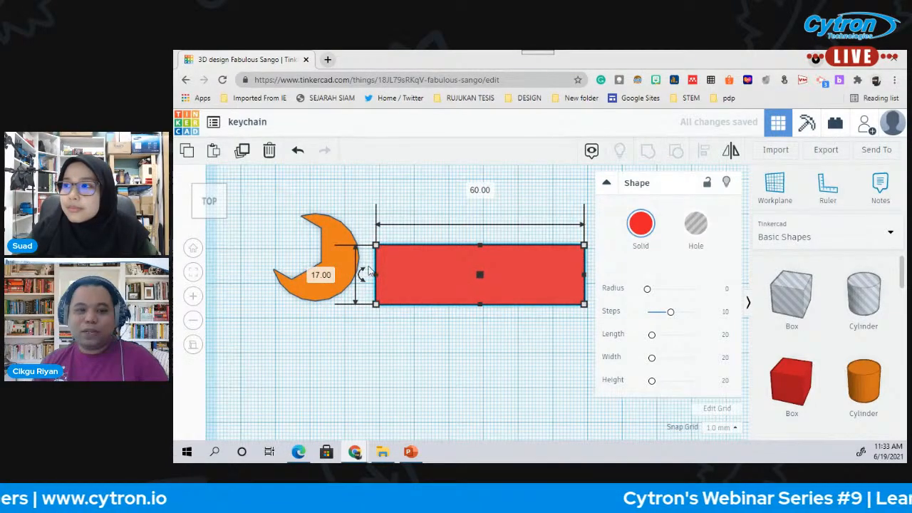
- Set the red box's depth to 15 mm
{"action": "left_click", "coordinate": [327, 285]}
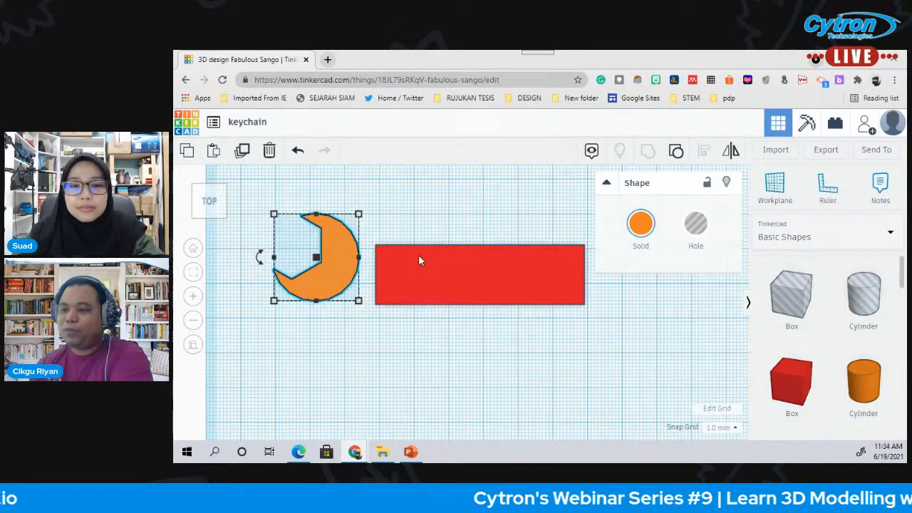
{"action": "left_click", "coordinate": [380, 249]}
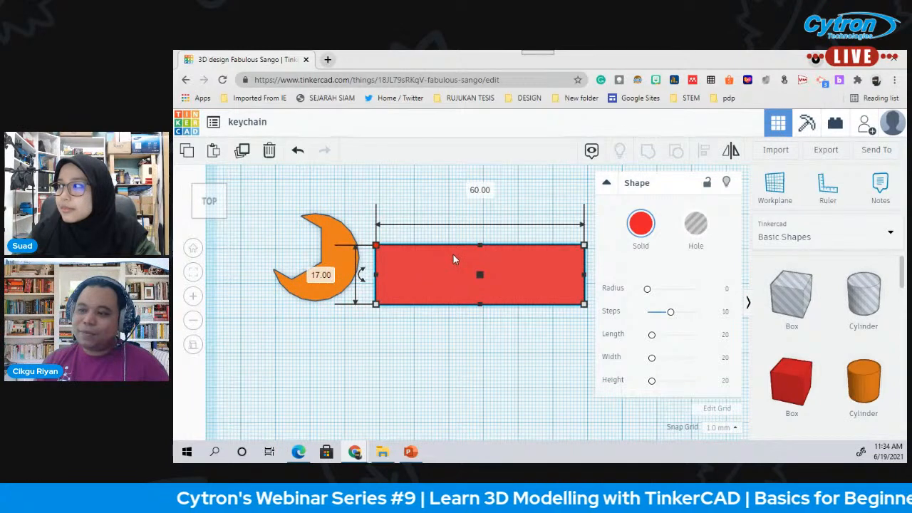
{"action": "left_click", "coordinate": [465, 287]}
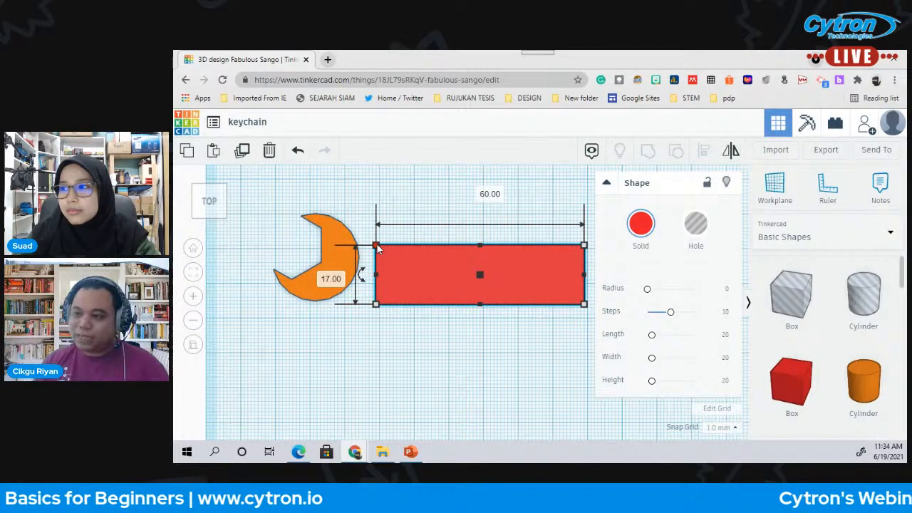
{"action": "left_click", "coordinate": [324, 276]}
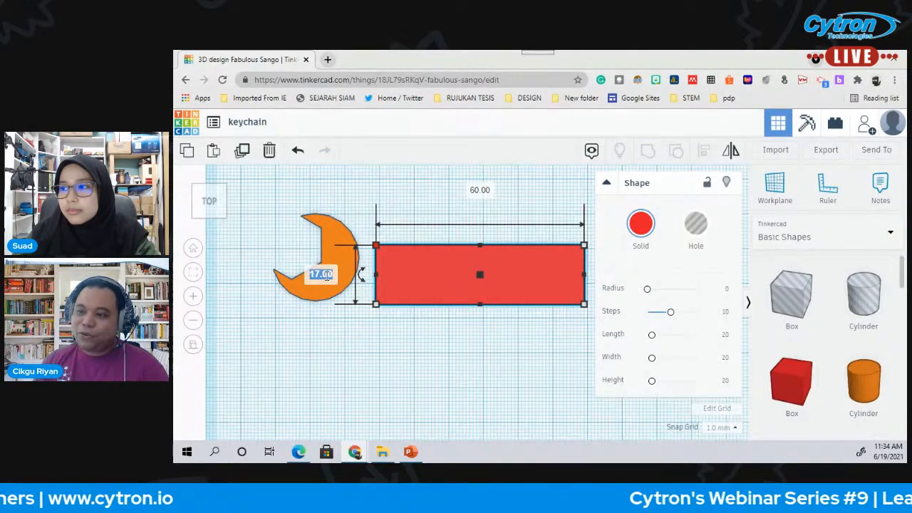
{"action": "type", "text": "15"}
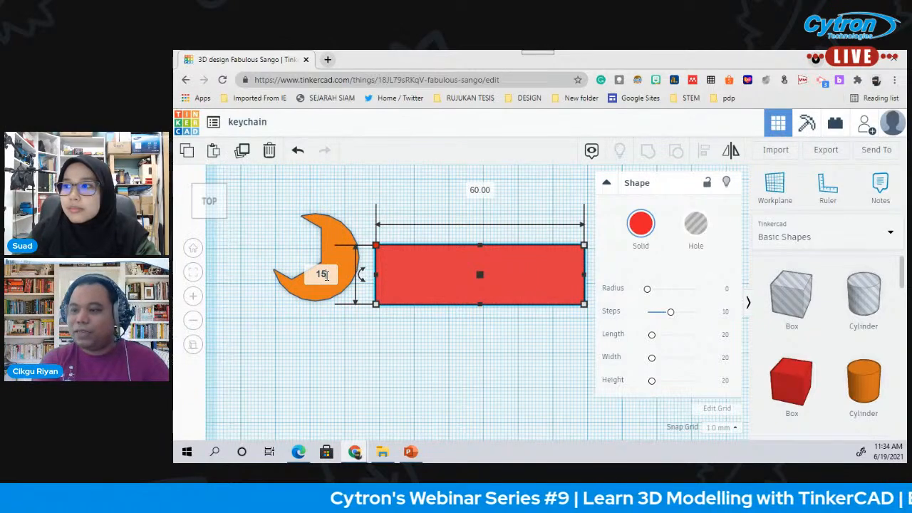
{"action": "key", "text": "Return"}
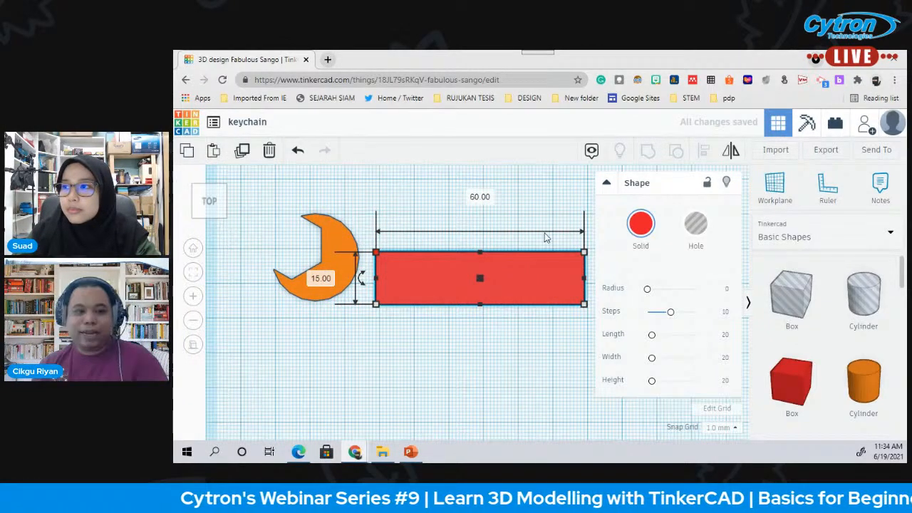
- Move the red box 3 mm toward the back and slightly away from the open-jaw piece, with its shape settings collapsed
{"action": "left_click_drag", "start_coordinate": [448, 278], "coordinate": [448, 266]}
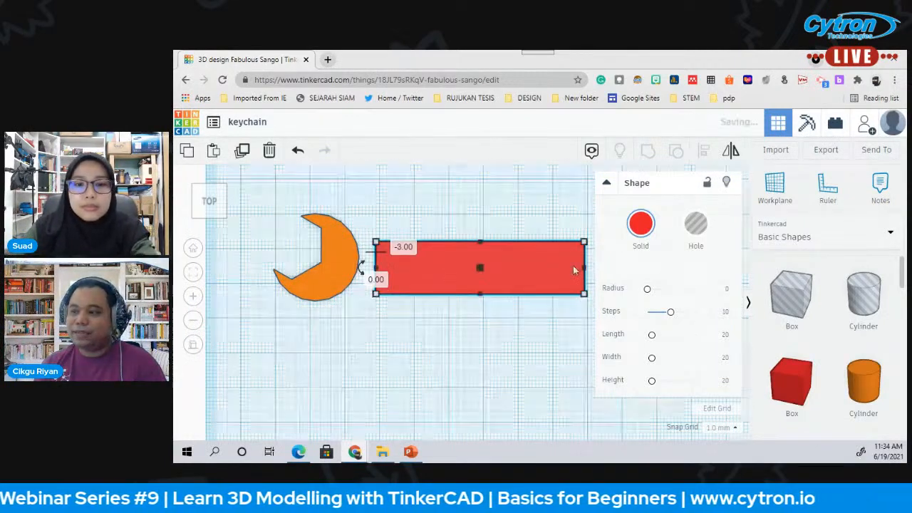
{"action": "left_click", "coordinate": [517, 249]}
{"action": "mouse_move", "coordinate": [583, 241]}
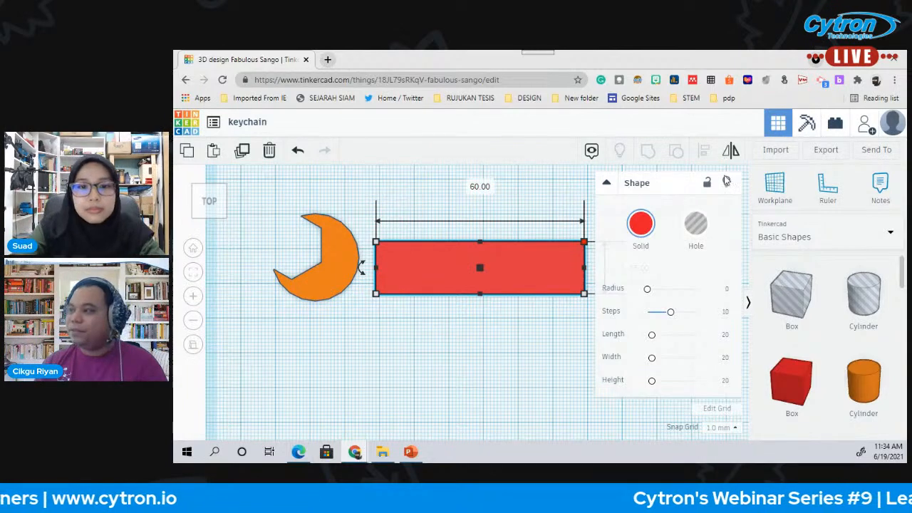
{"action": "left_click", "coordinate": [606, 182]}
{"action": "mouse_move", "coordinate": [545, 266]}
{"action": "left_mouse_down"}
{"action": "mouse_move", "coordinate": [538, 268]}
{"action": "mouse_move", "coordinate": [552, 273]}
{"action": "left_mouse_up"}
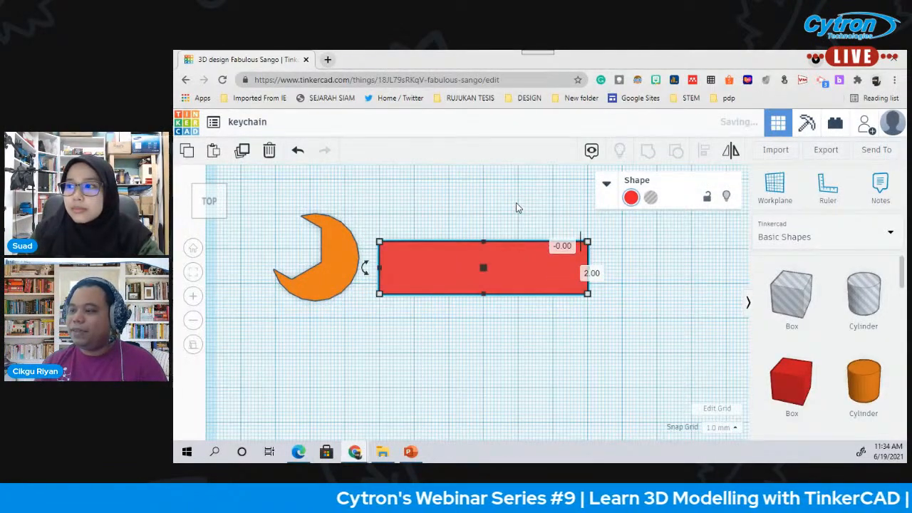
- Reduce the red box's height to 5 mm
{"action": "left_click", "coordinate": [515, 206]}
{"action": "left_click", "coordinate": [209, 208]}
{"action": "left_click_drag", "start_coordinate": [209, 209], "coordinate": [212, 188]}
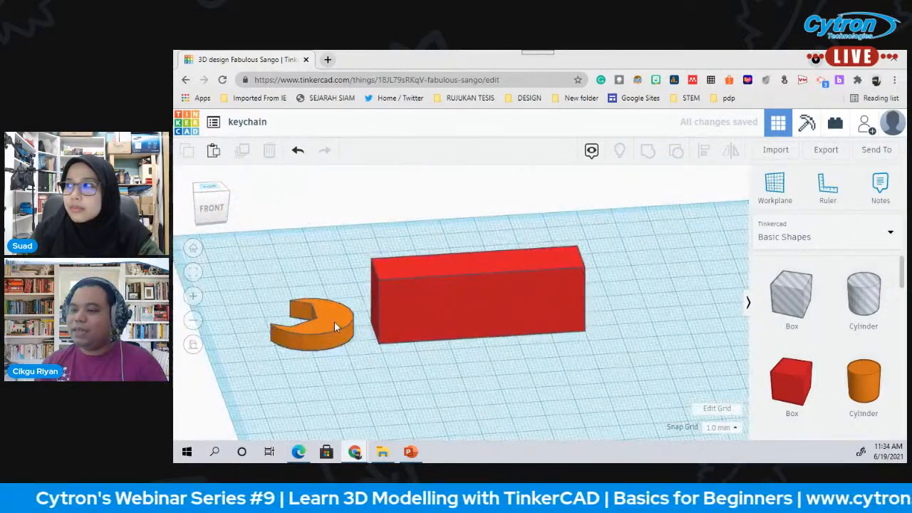
{"action": "left_click", "coordinate": [334, 322]}
{"action": "left_click_drag", "start_coordinate": [214, 196], "coordinate": [216, 208]}
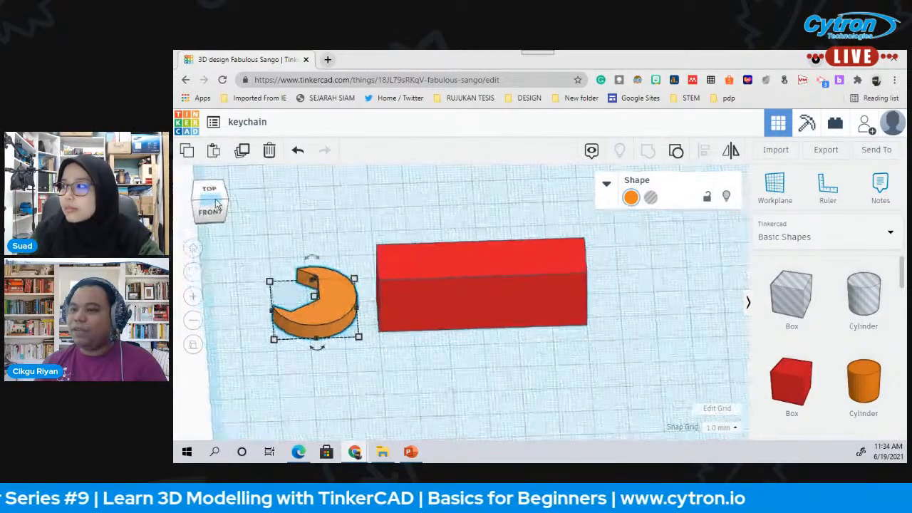
{"action": "left_click", "coordinate": [491, 264]}
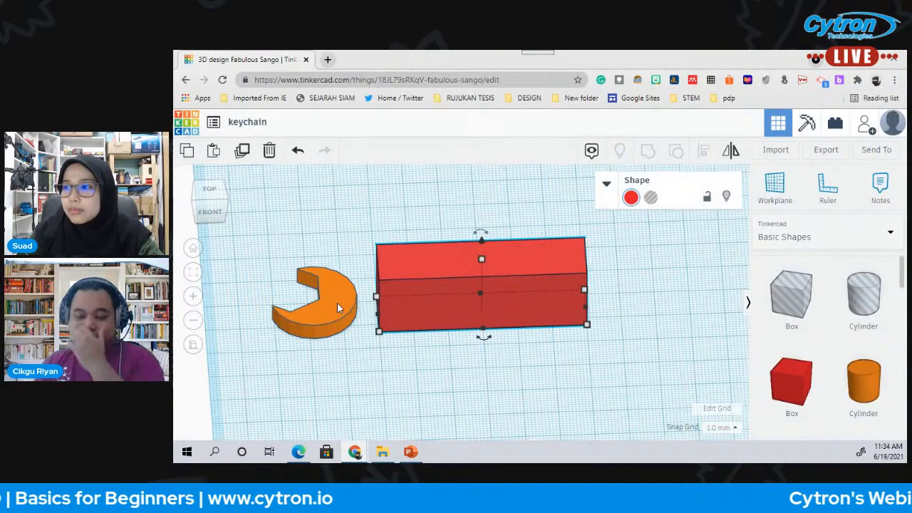
{"action": "left_click", "coordinate": [209, 200]}
{"action": "mouse_move", "coordinate": [208, 199]}
{"action": "left_mouse_down"}
{"action": "mouse_move", "coordinate": [201, 165]}
{"action": "mouse_move", "coordinate": [209, 208]}
{"action": "left_mouse_up"}
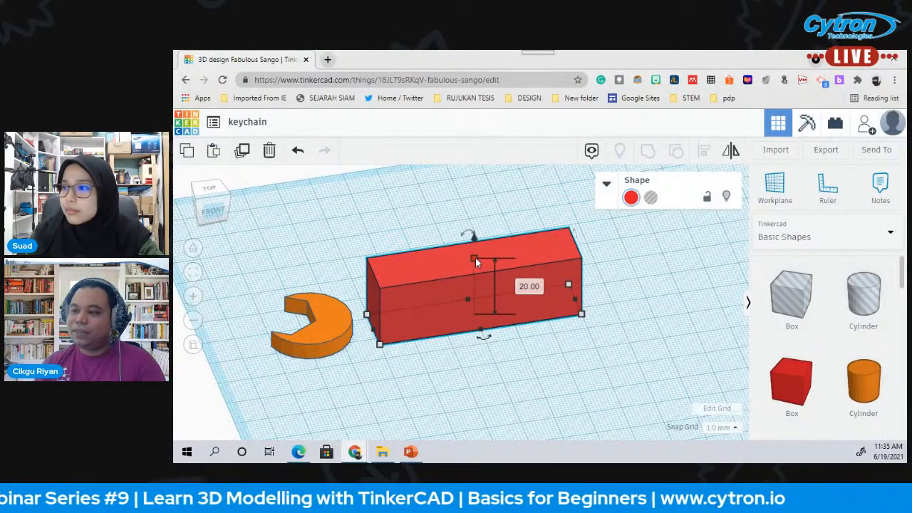
{"action": "left_click_drag", "start_coordinate": [474, 264], "coordinate": [471, 299]}
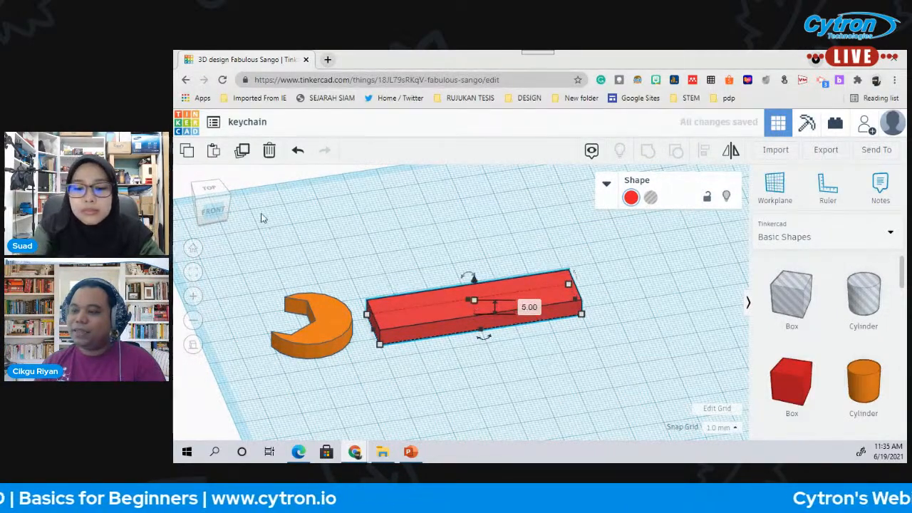
- Examine the open-jaw piece and the flattened red box from the top and from angled front views, finishing in the top view
{"action": "left_click", "coordinate": [216, 191]}
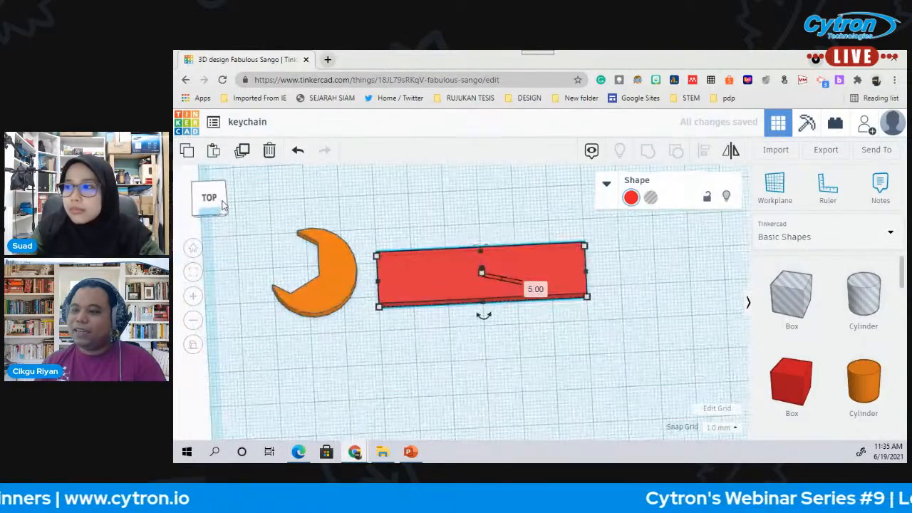
{"action": "left_click_drag", "start_coordinate": [223, 208], "coordinate": [219, 196]}
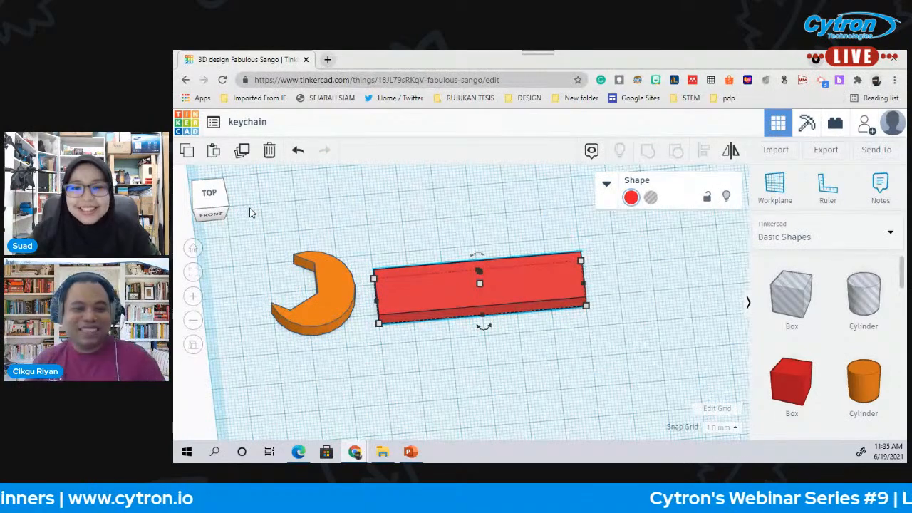
{"action": "left_click", "coordinate": [341, 288]}
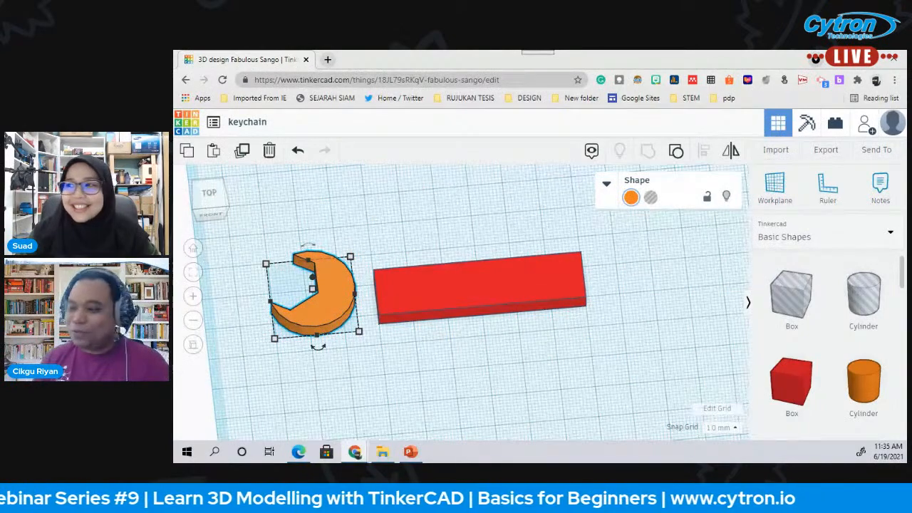
{"action": "left_click", "coordinate": [211, 197]}
{"action": "left_click", "coordinate": [497, 236]}
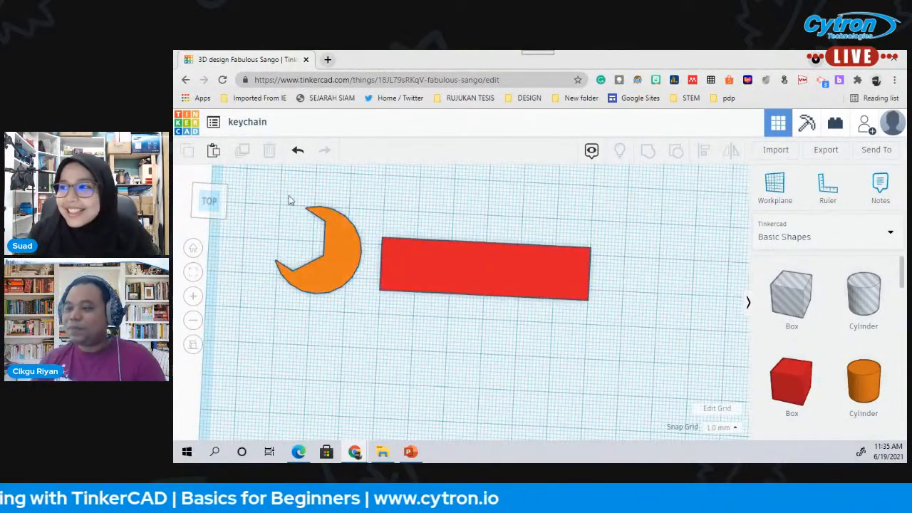
{"action": "left_click", "coordinate": [223, 201]}
{"action": "left_click", "coordinate": [223, 201]}
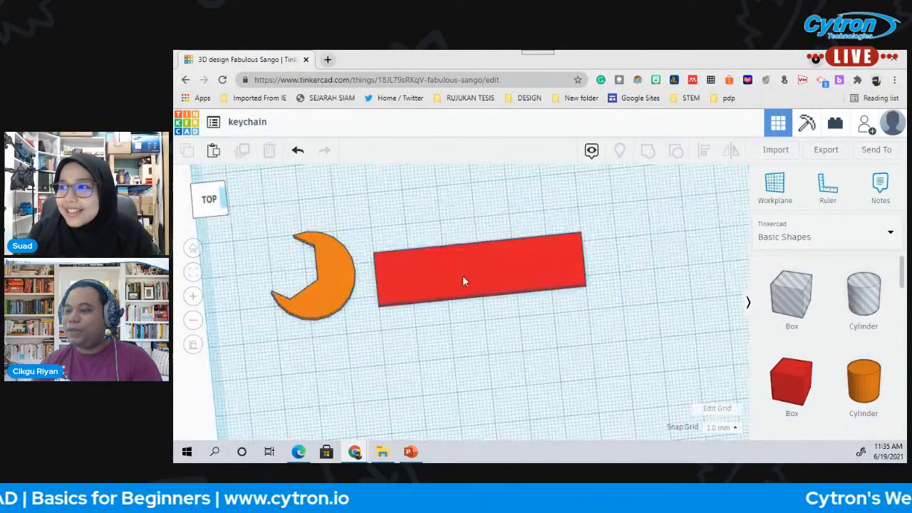
{"action": "left_click", "coordinate": [213, 211]}
{"action": "left_click", "coordinate": [210, 189]}
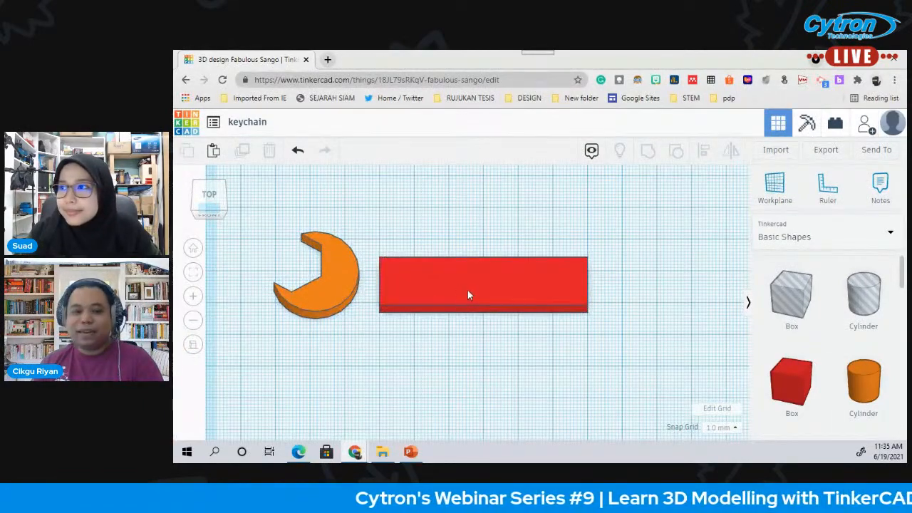
{"action": "left_click", "coordinate": [468, 295]}
{"action": "left_click", "coordinate": [203, 198]}
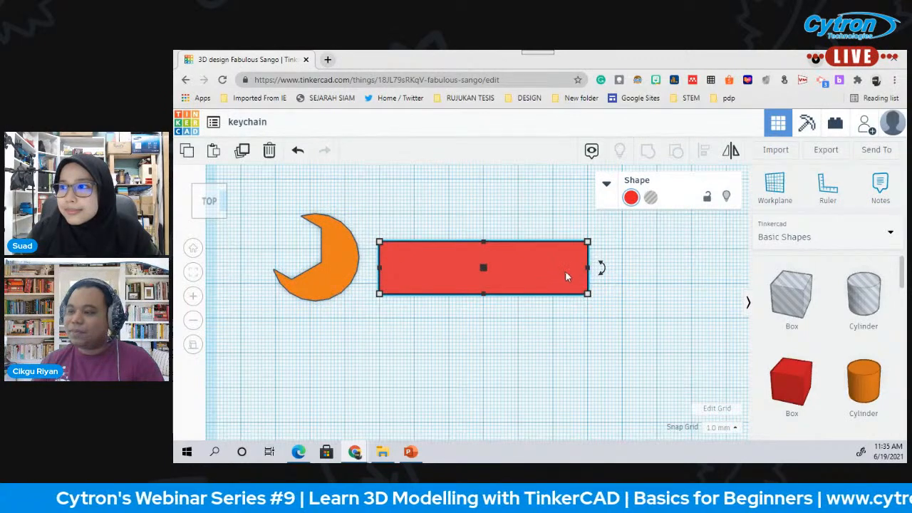
{"action": "left_click", "coordinate": [206, 205]}
{"action": "left_click", "coordinate": [205, 203]}
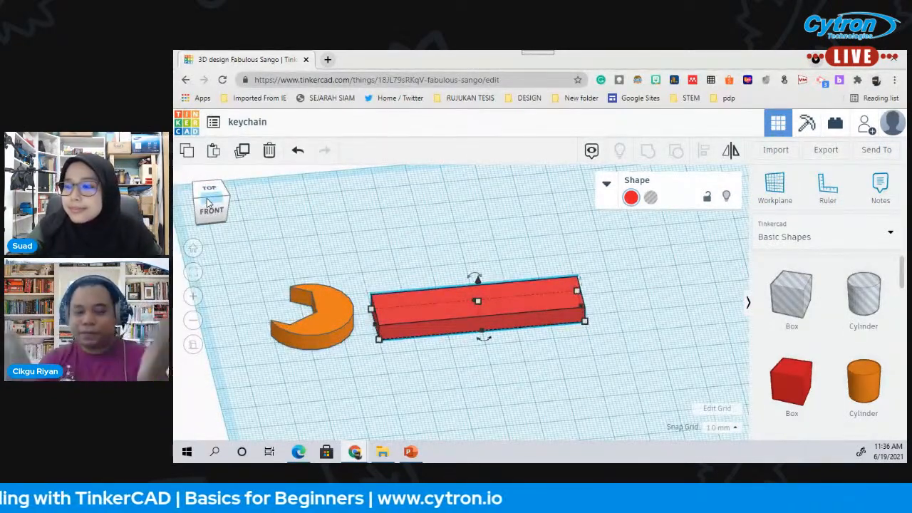
{"action": "left_click", "coordinate": [208, 194]}
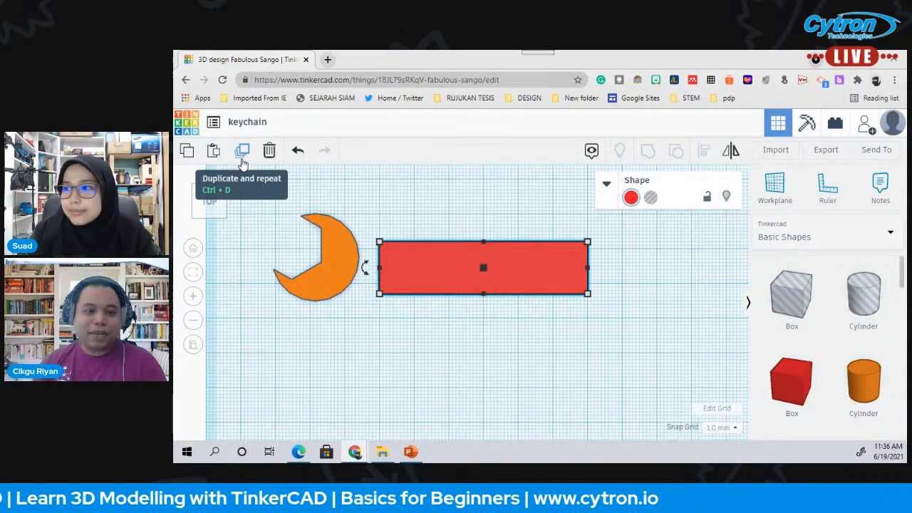
- Move the open-jaw piece to overlap the near end of the red box, then select both shapes and duplicate them
{"action": "left_click", "coordinate": [448, 181]}
{"action": "left_click_drag", "start_coordinate": [349, 258], "coordinate": [386, 262]}
{"action": "left_click_drag", "start_coordinate": [332, 189], "coordinate": [473, 313]}
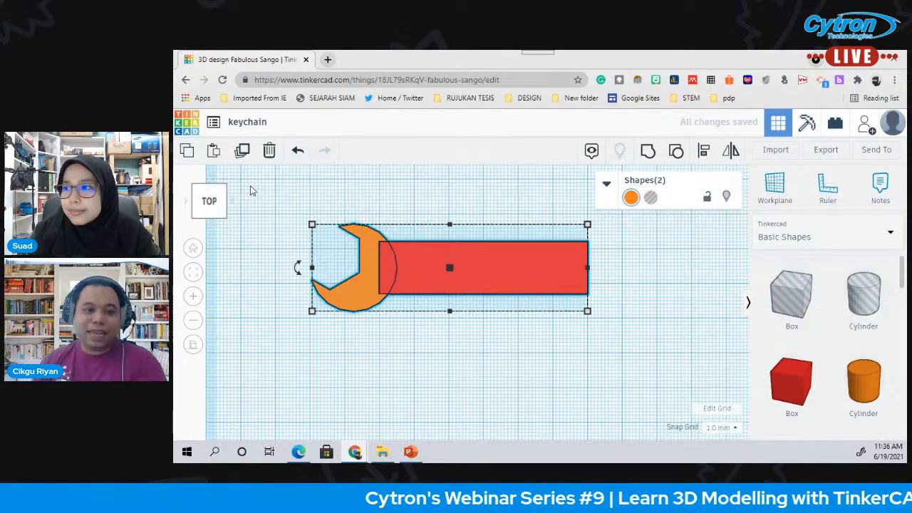
{"action": "left_click", "coordinate": [242, 152]}
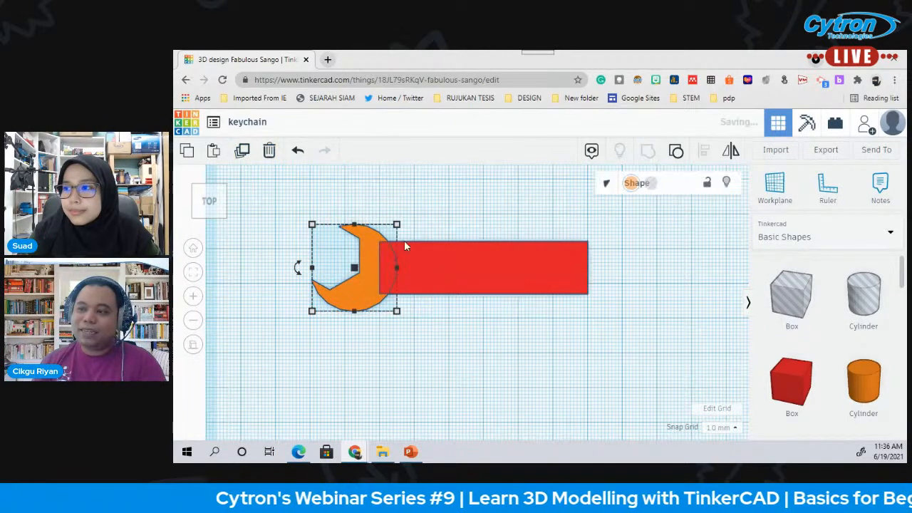
- Move the duplicated jaw-and-box pair about 27 mm toward the back, then delete that duplicate
{"action": "left_click_drag", "start_coordinate": [428, 273], "coordinate": [431, 186]}
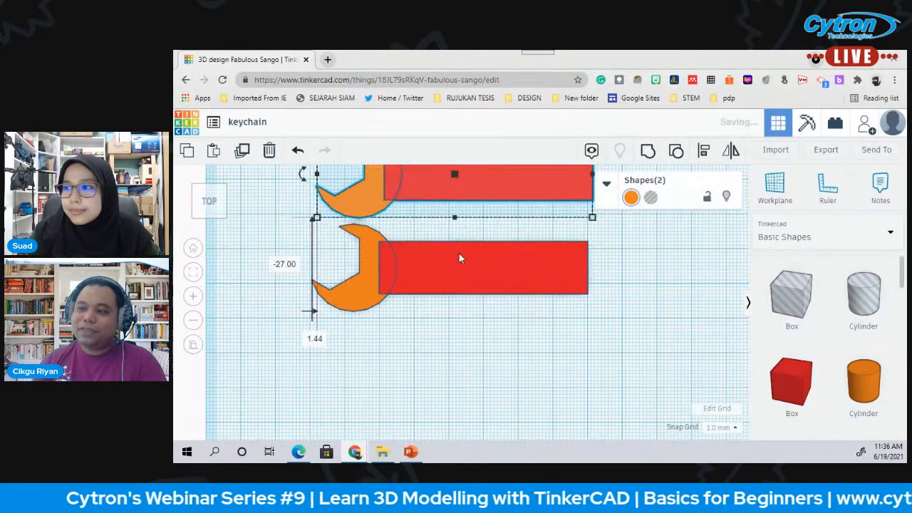
{"action": "scroll", "coordinate": [459, 255], "scroll_direction": "down", "scroll_amount": 4}
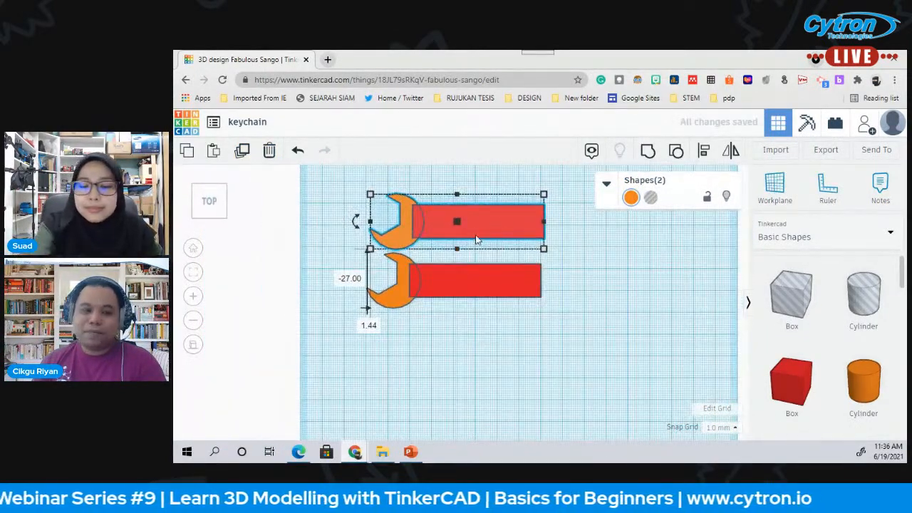
{"action": "left_click", "coordinate": [604, 290]}
{"action": "left_click_drag", "start_coordinate": [580, 246], "coordinate": [398, 215]}
{"action": "key", "text": "Delete"}
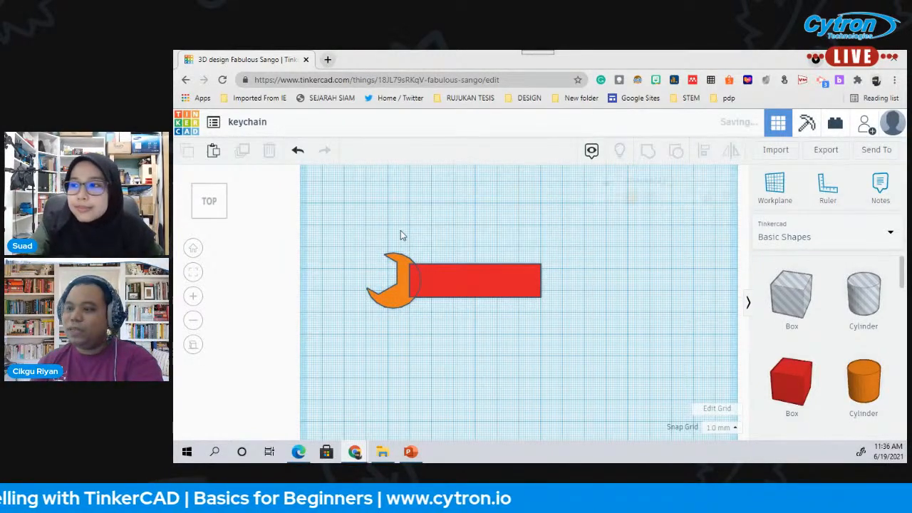
- Move the open-jaw piece 8 mm clear of the red box, then paste an extra copy and delete it
{"action": "left_click_drag", "start_coordinate": [397, 294], "coordinate": [380, 296]}
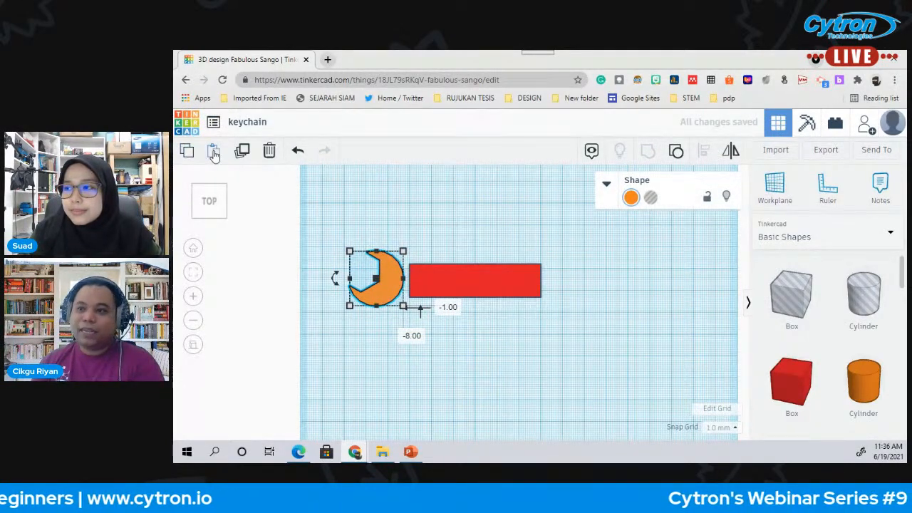
{"action": "left_click", "coordinate": [213, 151]}
{"action": "key", "text": "Delete"}
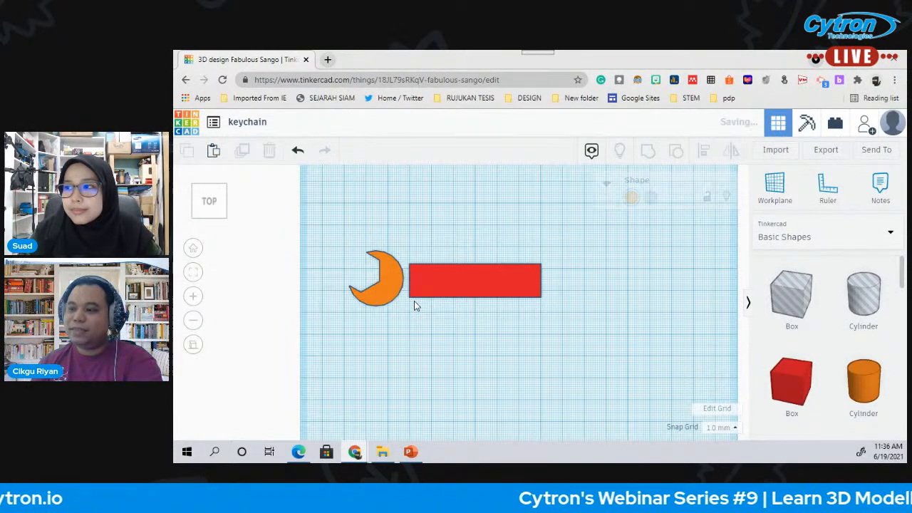
- Duplicate the red box and move the copy 10 mm toward the back
{"action": "left_click", "coordinate": [535, 287]}
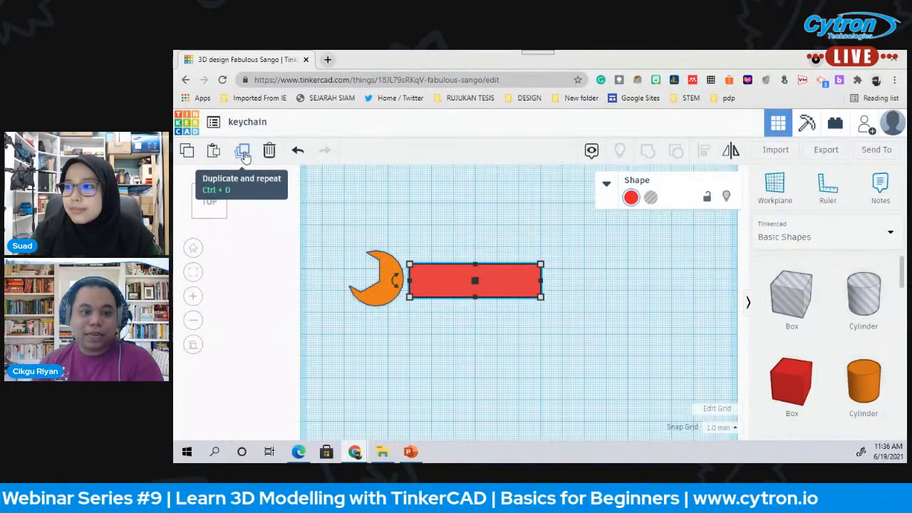
{"action": "scroll", "coordinate": [525, 299], "scroll_direction": "up", "scroll_amount": 1}
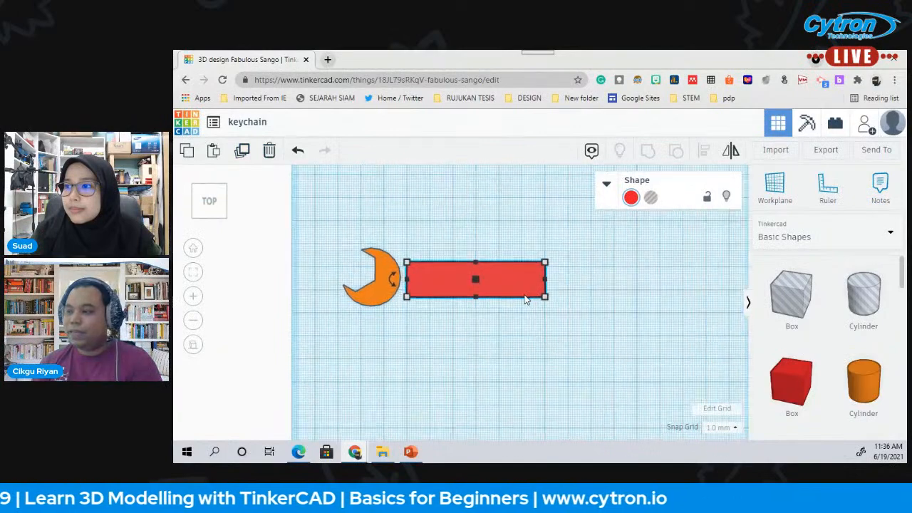
{"action": "scroll", "coordinate": [525, 299], "scroll_direction": "up", "scroll_amount": 3}
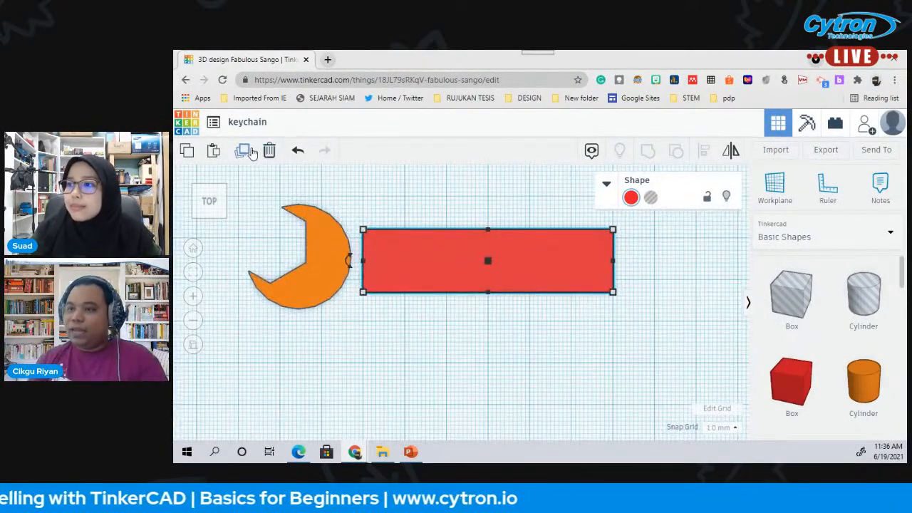
{"action": "left_click", "coordinate": [243, 151]}
{"action": "left_click_drag", "start_coordinate": [435, 262], "coordinate": [437, 225]}
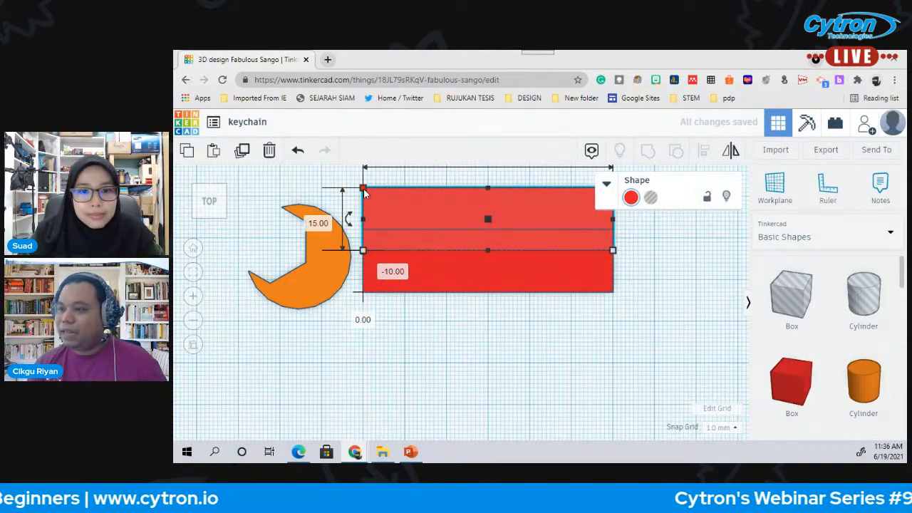
- Shrink the copied box proportionally about its centre to a width of 13.5 mm and colour it light blue
{"action": "left_click_drag", "start_coordinate": [364, 188], "coordinate": [377, 200]}
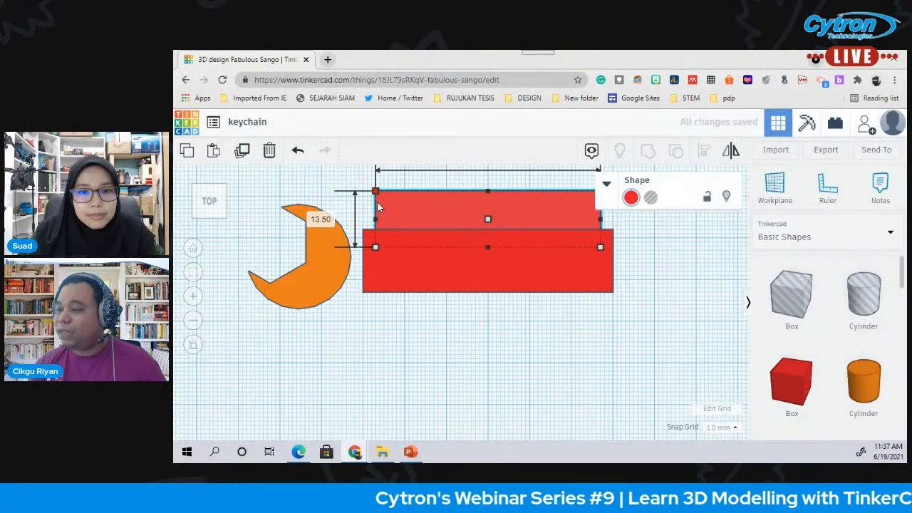
{"action": "left_click", "coordinate": [633, 199]}
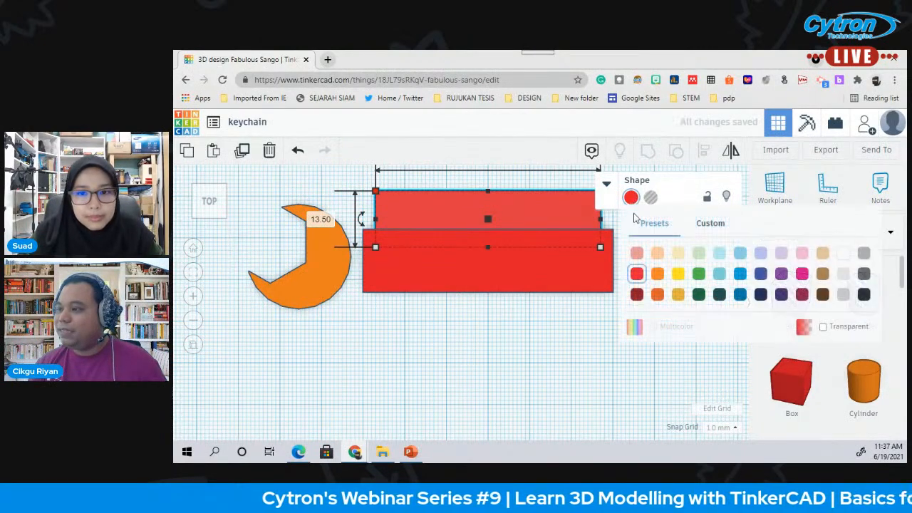
{"action": "left_click", "coordinate": [720, 252]}
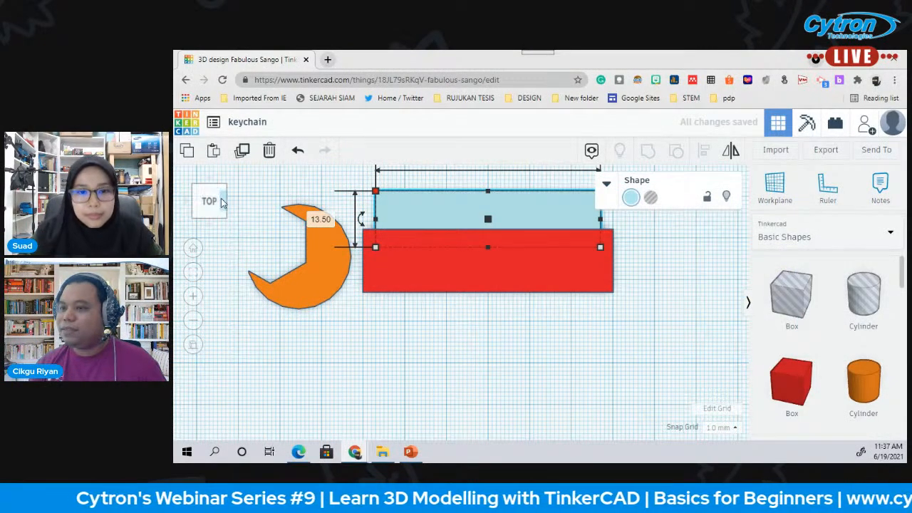
- Move the light blue box to the front side of the red box, leaving a small gap between them
{"action": "left_click_drag", "start_coordinate": [469, 238], "coordinate": [467, 334]}
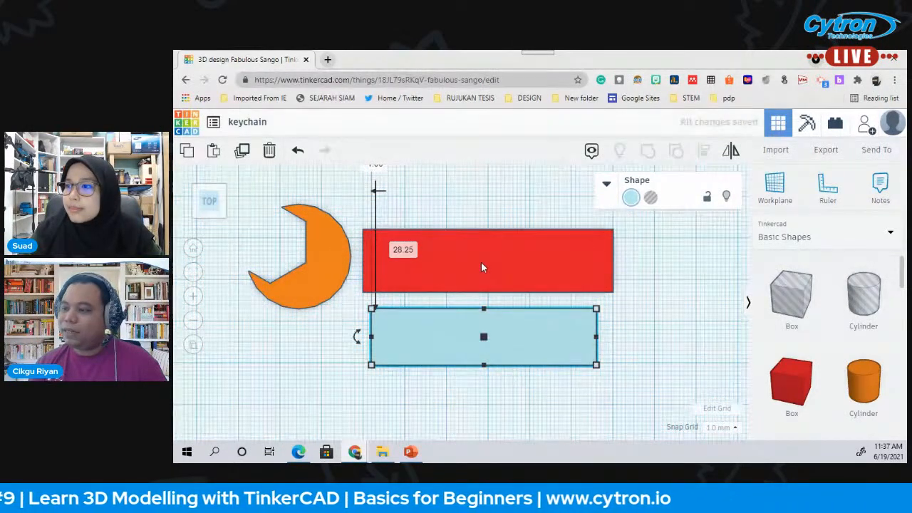
{"action": "left_click", "coordinate": [481, 261]}
{"action": "mouse_move", "coordinate": [534, 342]}
{"action": "left_mouse_down"}
{"action": "mouse_move", "coordinate": [527, 261]}
{"action": "mouse_move", "coordinate": [523, 340]}
{"action": "left_mouse_up"}
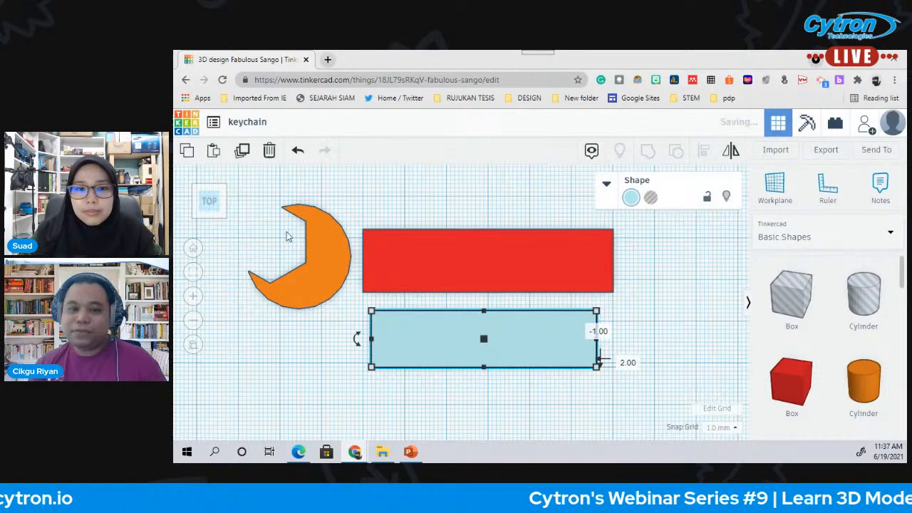
- Raise the light blue box 3 mm above the workplane in the front view
{"action": "left_click", "coordinate": [219, 202]}
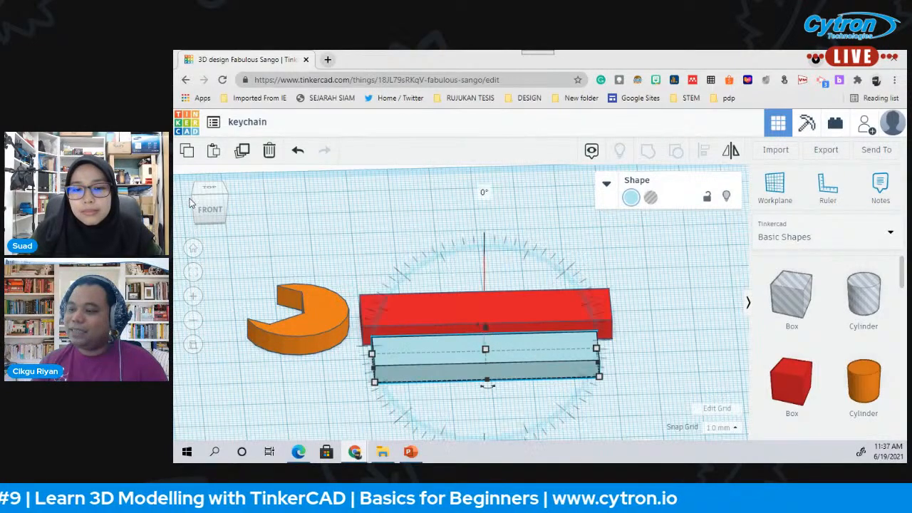
{"action": "left_click", "coordinate": [209, 206]}
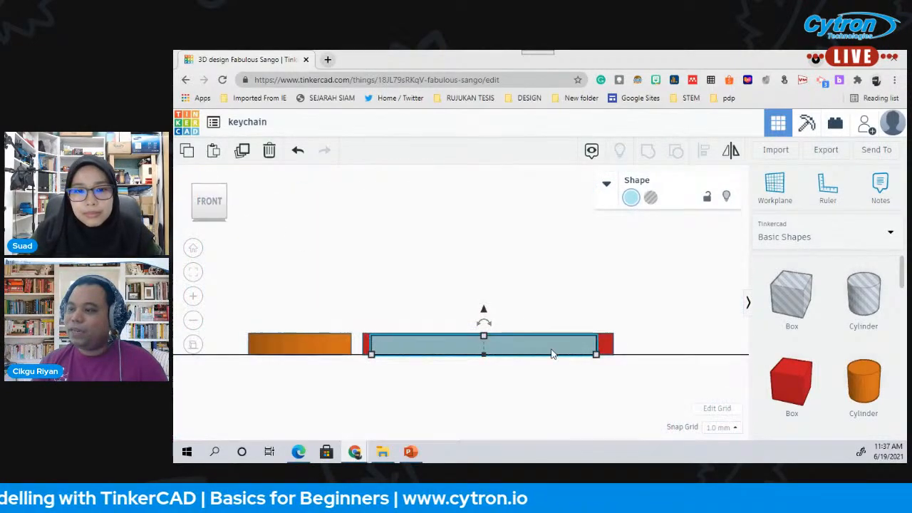
{"action": "mouse_move", "coordinate": [484, 314]}
{"action": "left_mouse_down"}
{"action": "mouse_move", "coordinate": [484, 291]}
{"action": "mouse_move", "coordinate": [484, 337]}
{"action": "mouse_move", "coordinate": [485, 300]}
{"action": "left_mouse_up"}
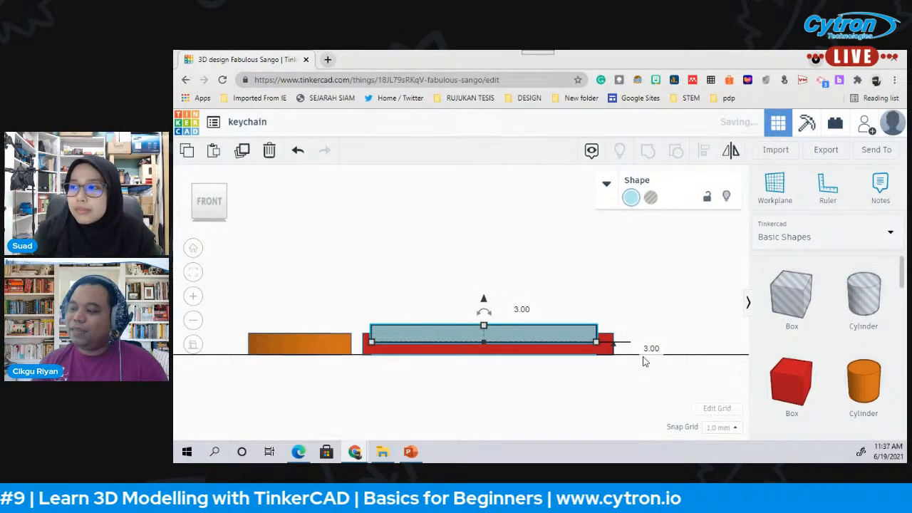
- From the top view, move the light blue box 2 mm closer to the red box and 1 mm along its length
{"action": "left_click", "coordinate": [210, 184]}
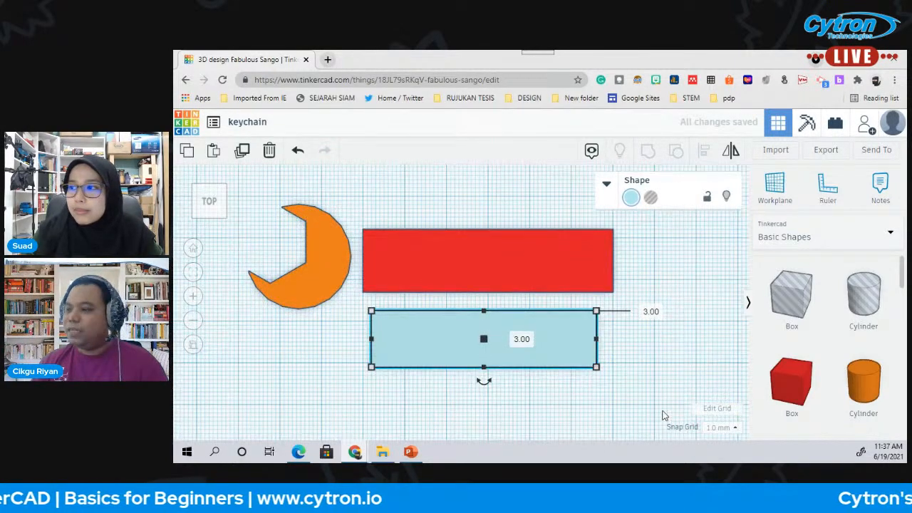
{"action": "left_click", "coordinate": [656, 419]}
{"action": "left_click_drag", "start_coordinate": [531, 333], "coordinate": [536, 325]}
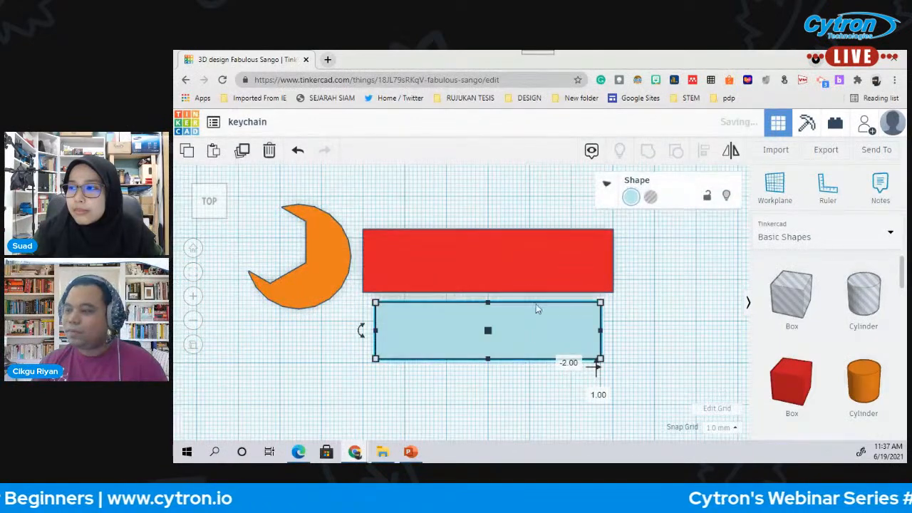
- Select the red and light blue boxes and align their centres so the blue box sits in the middle of the red one
{"action": "left_click_drag", "start_coordinate": [364, 206], "coordinate": [648, 395]}
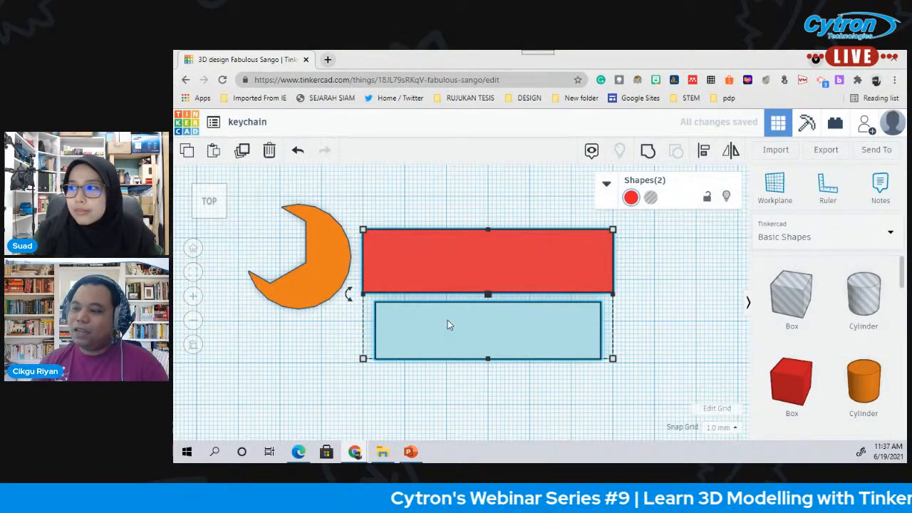
{"action": "left_click", "coordinate": [362, 224]}
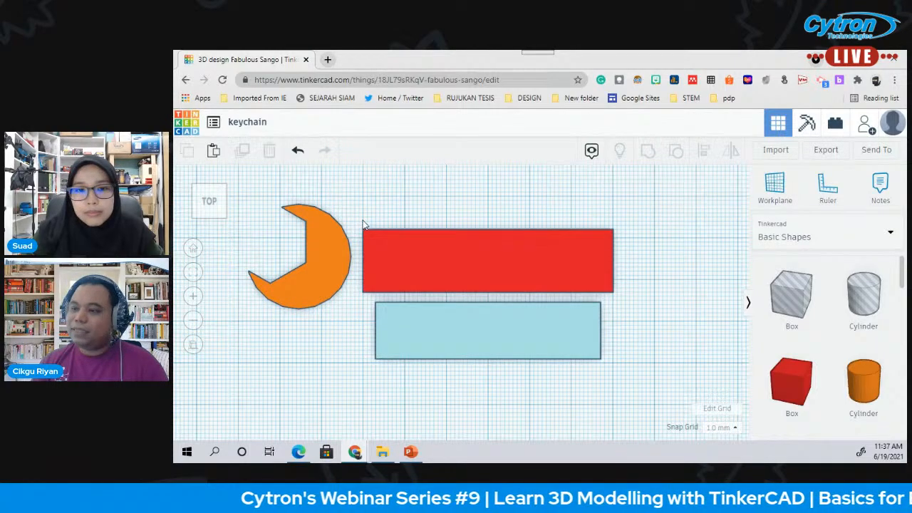
{"action": "left_click_drag", "start_coordinate": [494, 298], "coordinate": [655, 390]}
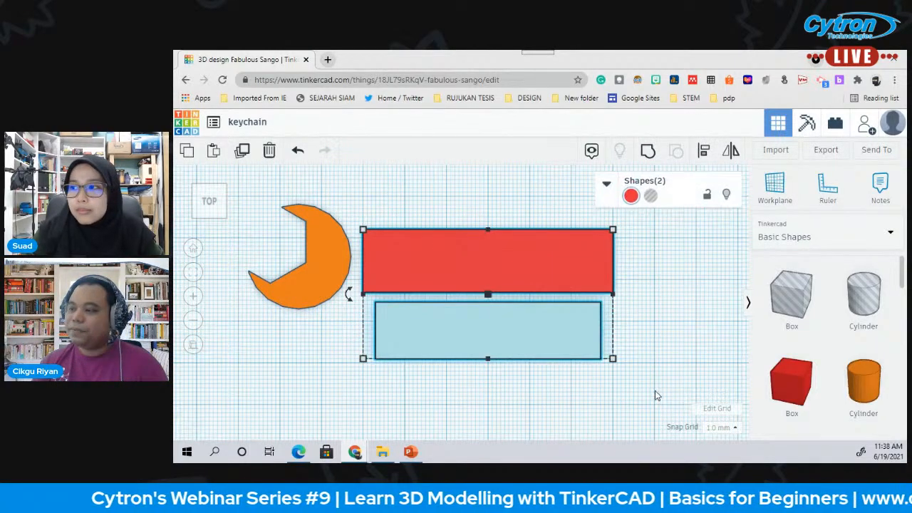
{"action": "left_click", "coordinate": [704, 152]}
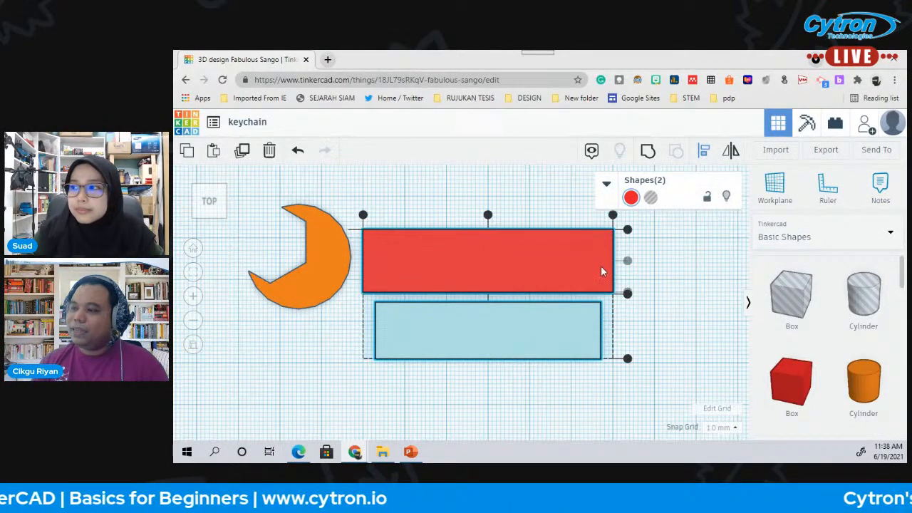
{"action": "left_click", "coordinate": [627, 295]}
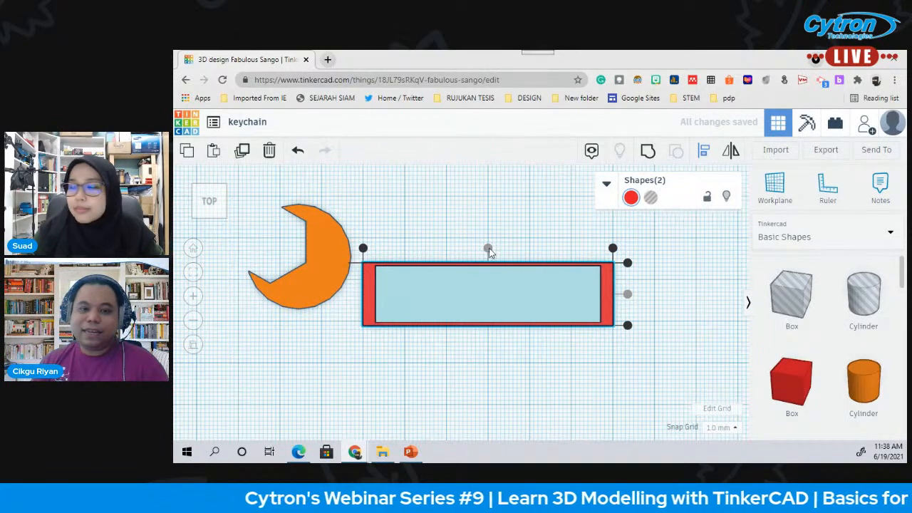
{"action": "left_click", "coordinate": [511, 271]}
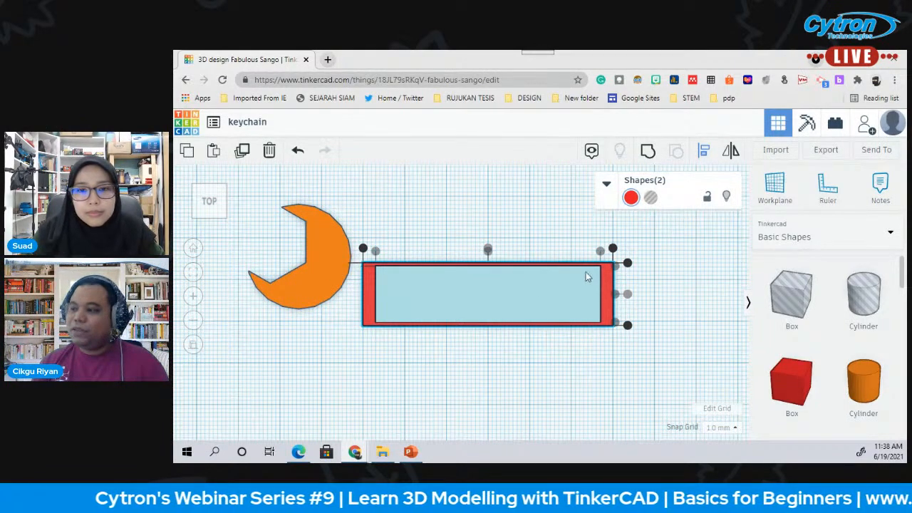
{"action": "left_click", "coordinate": [701, 316]}
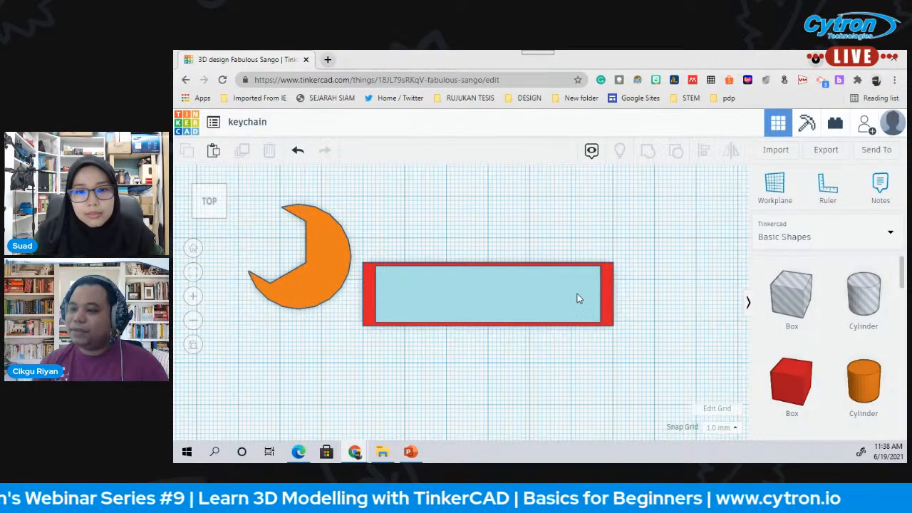
- Resize the light blue box to 11 mm wide and about 49 mm long, shortening it at the end away from the jaw
{"action": "left_click", "coordinate": [502, 285]}
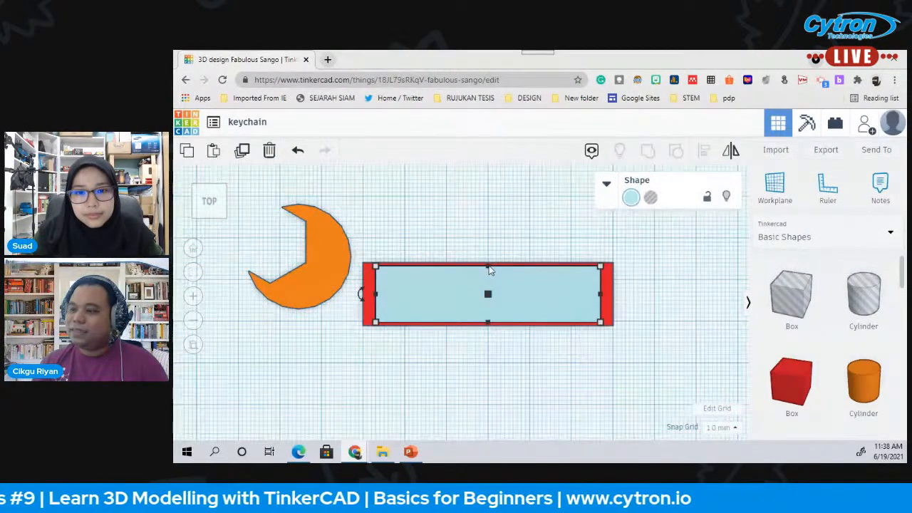
{"action": "left_click_drag", "start_coordinate": [488, 269], "coordinate": [489, 272]}
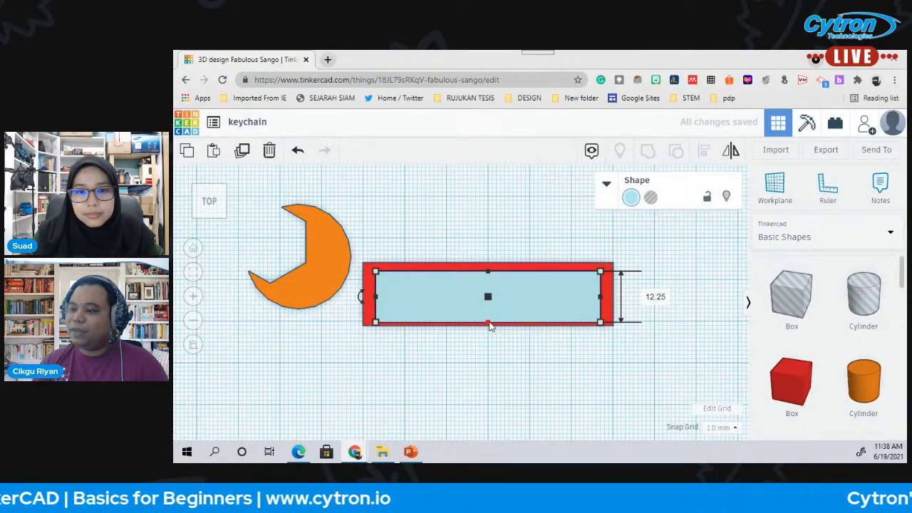
{"action": "left_click_drag", "start_coordinate": [489, 322], "coordinate": [489, 317]}
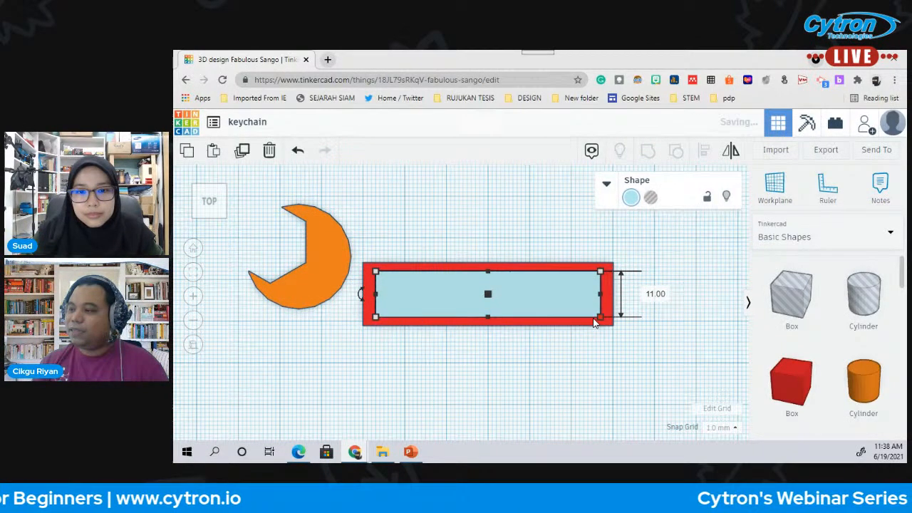
{"action": "left_click_drag", "start_coordinate": [602, 300], "coordinate": [580, 298]}
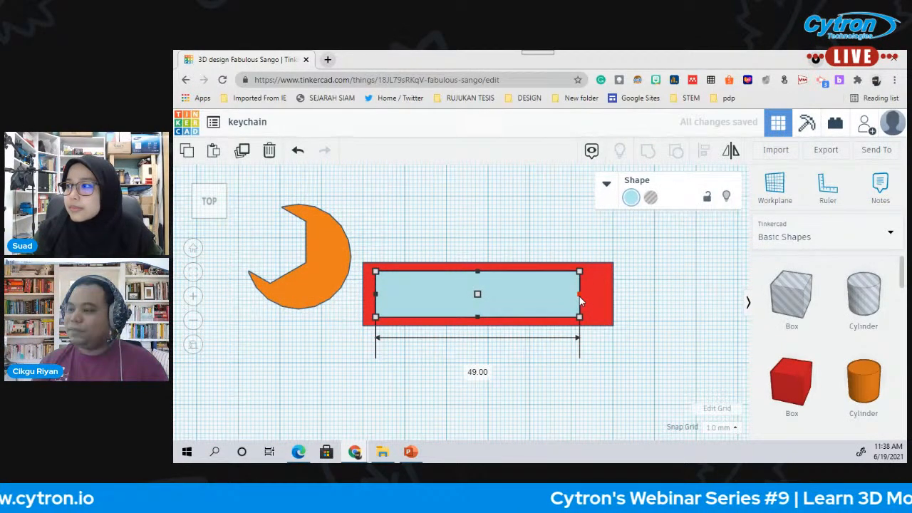
- Move the red and light blue boxes together toward the back, roughly in line with the open-jaw piece
{"action": "left_click_drag", "start_coordinate": [501, 223], "coordinate": [529, 340]}
{"action": "left_click_drag", "start_coordinate": [597, 307], "coordinate": [598, 277]}
{"action": "left_click", "coordinate": [669, 344]}
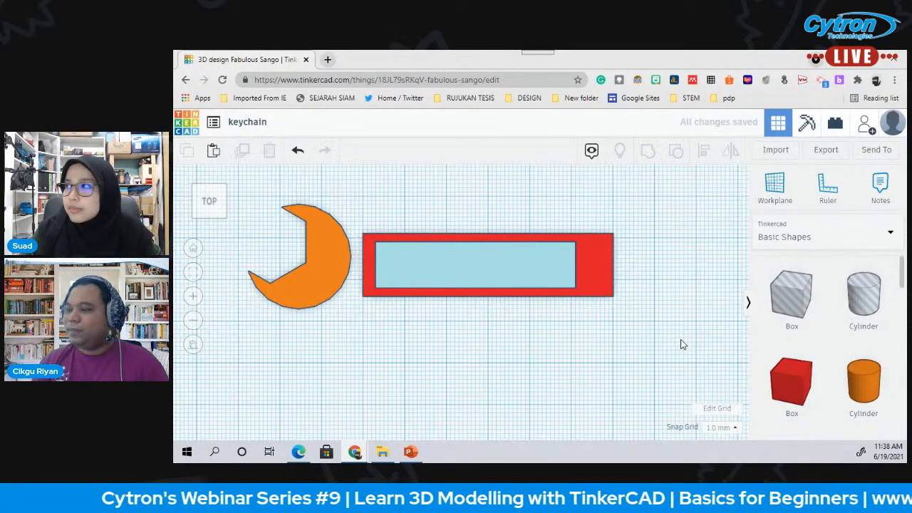
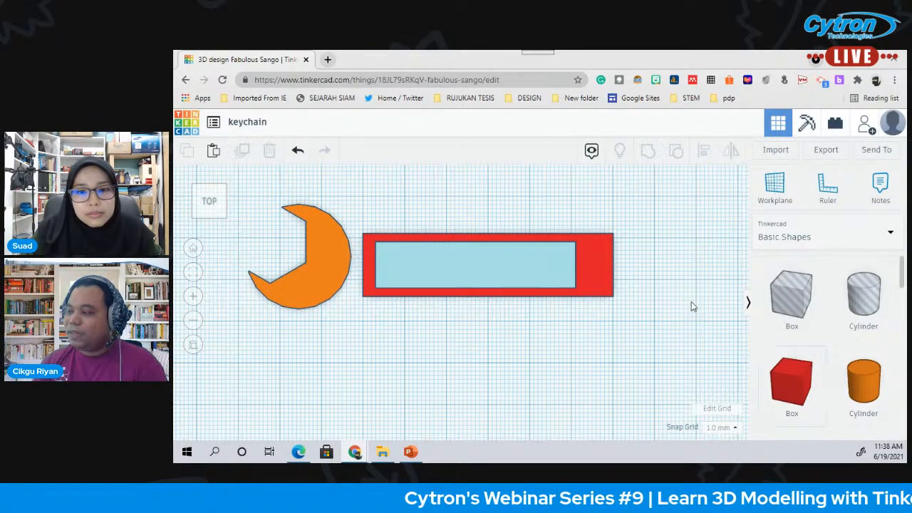
- Add a cylinder beyond the free end of the red box and shrink it proportionally to about 17 mm in diameter
{"action": "left_click_drag", "start_coordinate": [865, 384], "coordinate": [668, 273]}
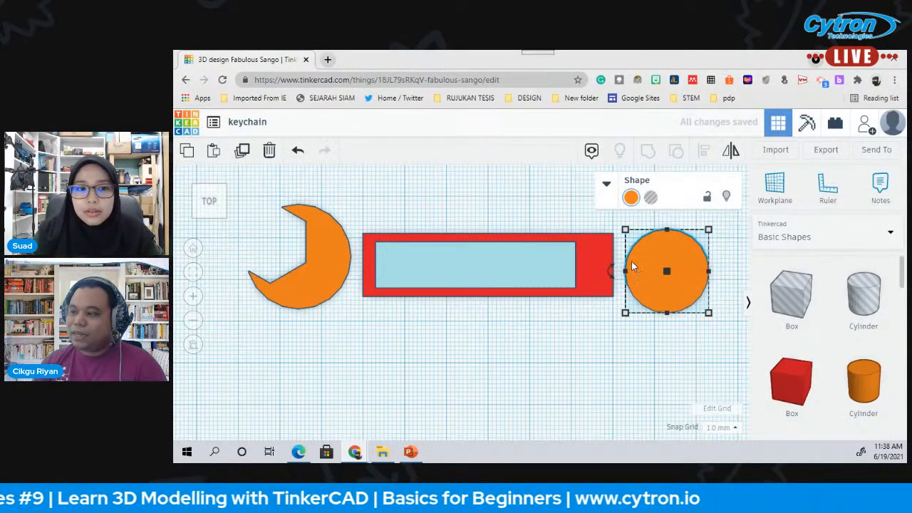
{"action": "mouse_move", "coordinate": [682, 268]}
{"action": "left_mouse_down"}
{"action": "mouse_move", "coordinate": [707, 273]}
{"action": "mouse_move", "coordinate": [680, 264]}
{"action": "left_mouse_up"}
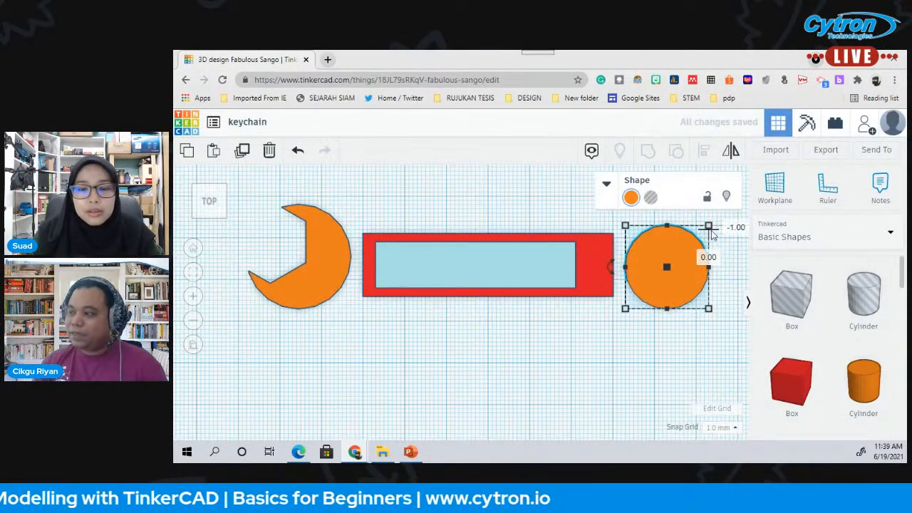
{"action": "left_click_drag", "start_coordinate": [708, 226], "coordinate": [698, 239]}
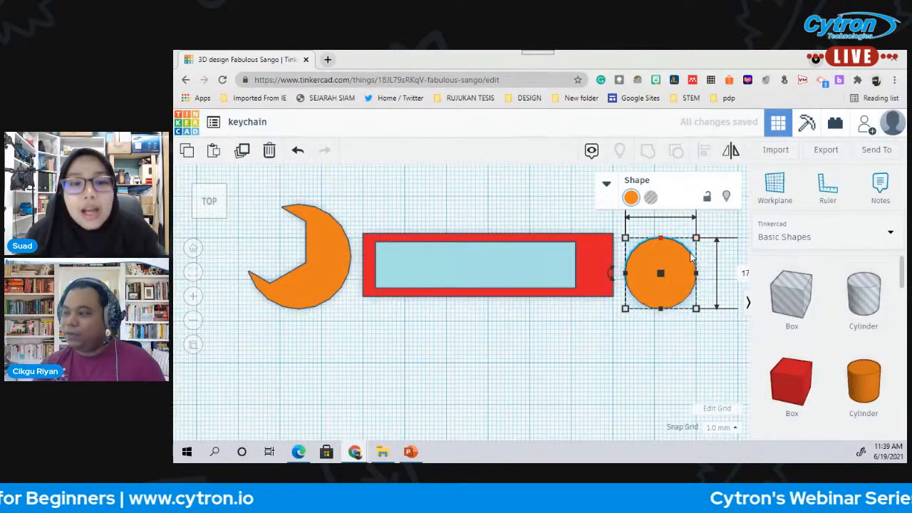
- Shrink the orange cylinder to the red box's width, place it over the box's free end and align their centres across the width
{"action": "left_click_drag", "start_coordinate": [696, 238], "coordinate": [630, 265]}
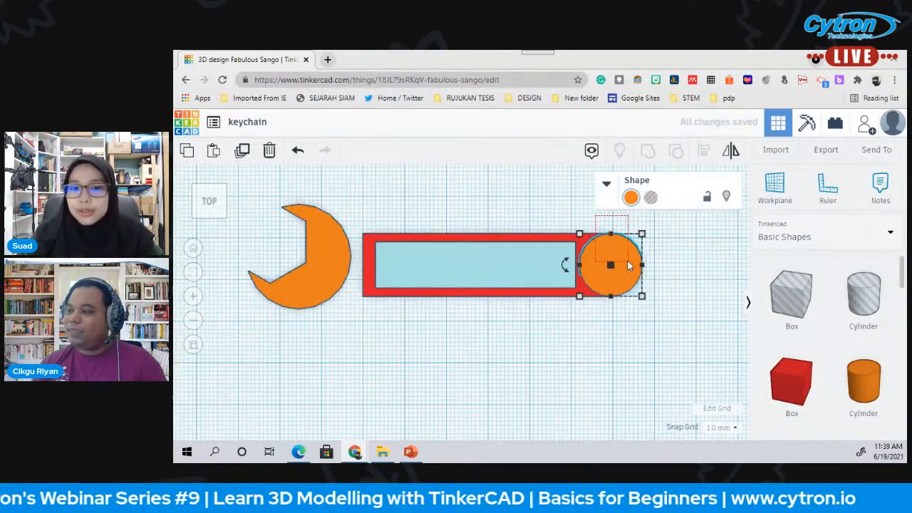
{"action": "left_click", "coordinate": [628, 265], "text": "shift"}
{"action": "left_click_drag", "start_coordinate": [594, 217], "coordinate": [637, 291]}
{"action": "left_click", "coordinate": [711, 156]}
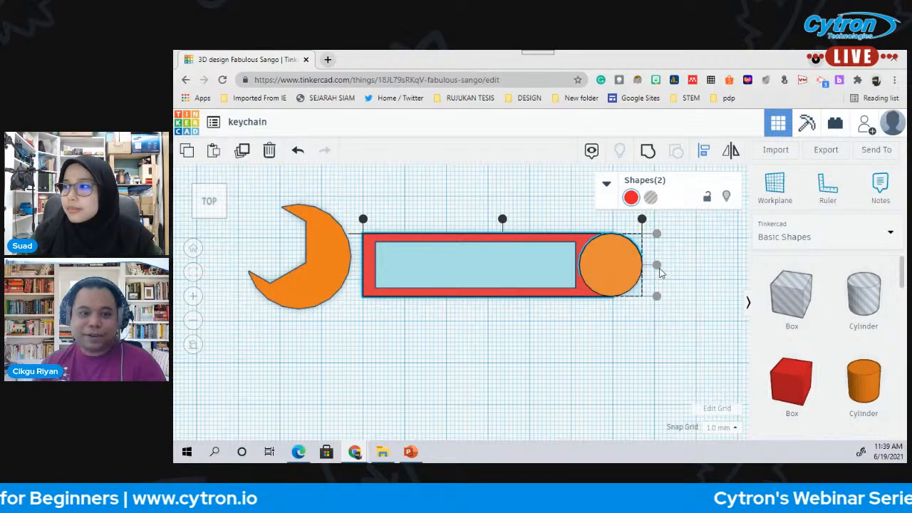
{"action": "left_click", "coordinate": [677, 269]}
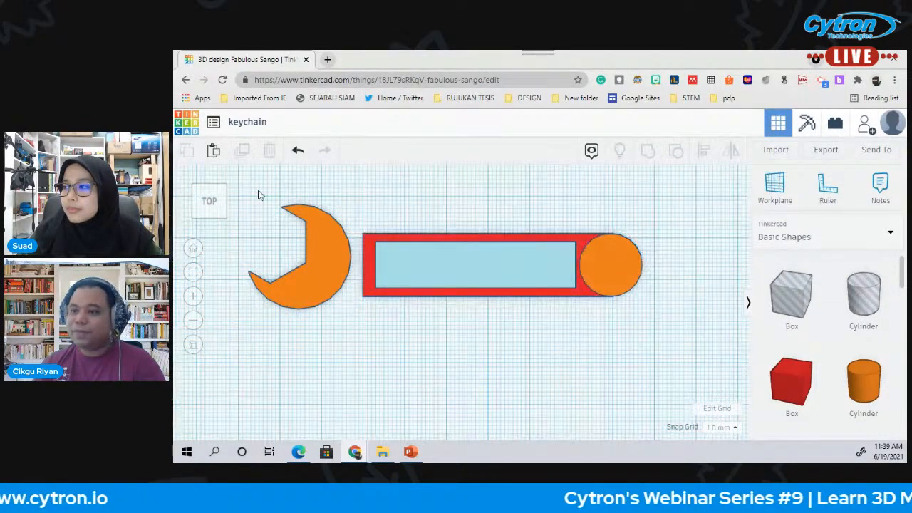
- Lower the orange cylinder's height to 5 mm
{"action": "left_click", "coordinate": [211, 216]}
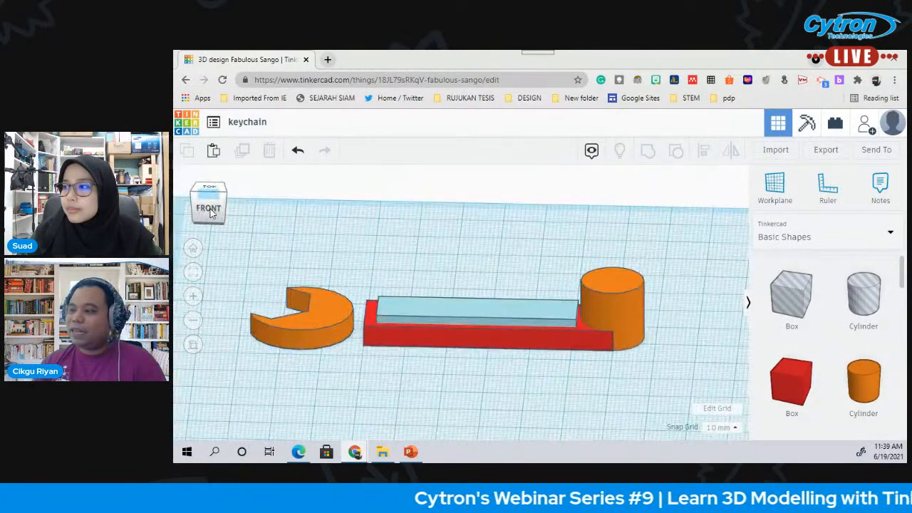
{"action": "left_click", "coordinate": [629, 305]}
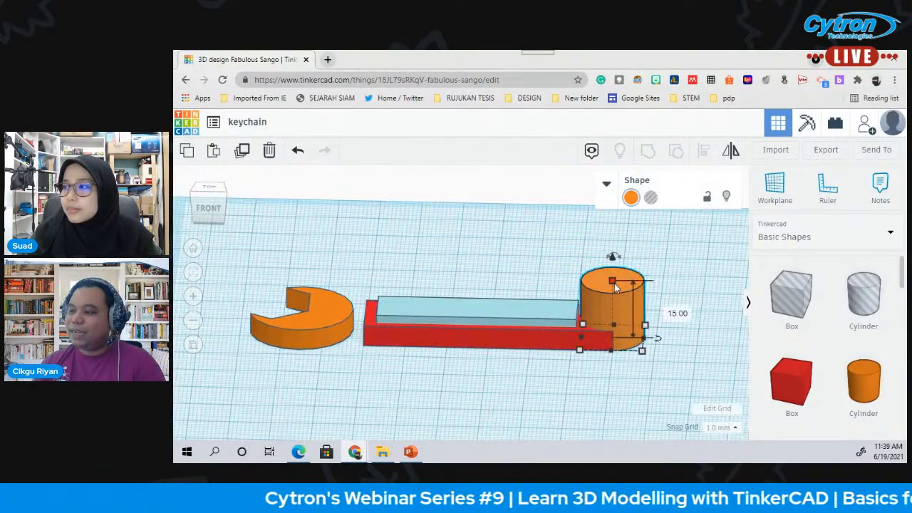
{"action": "left_click_drag", "start_coordinate": [613, 281], "coordinate": [614, 322]}
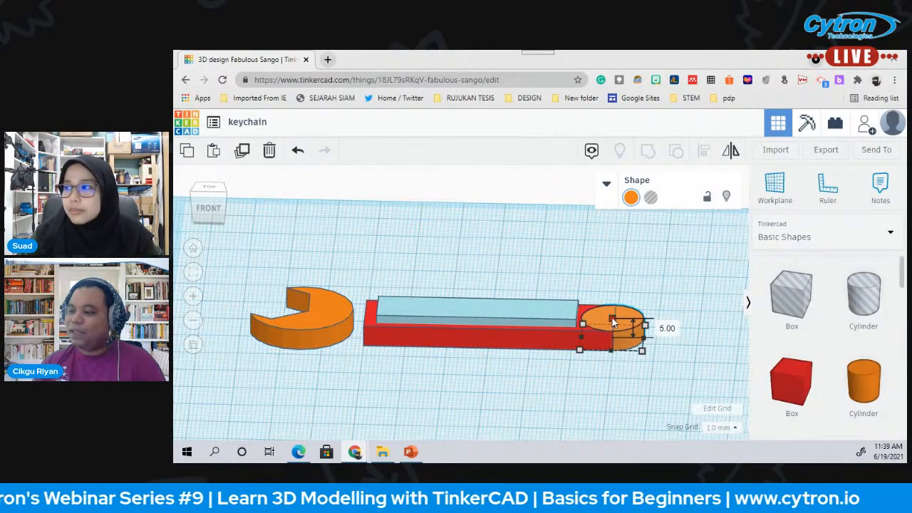
- Group the red box and the orange cylinder into one handle with a round end
{"action": "left_click", "coordinate": [206, 200]}
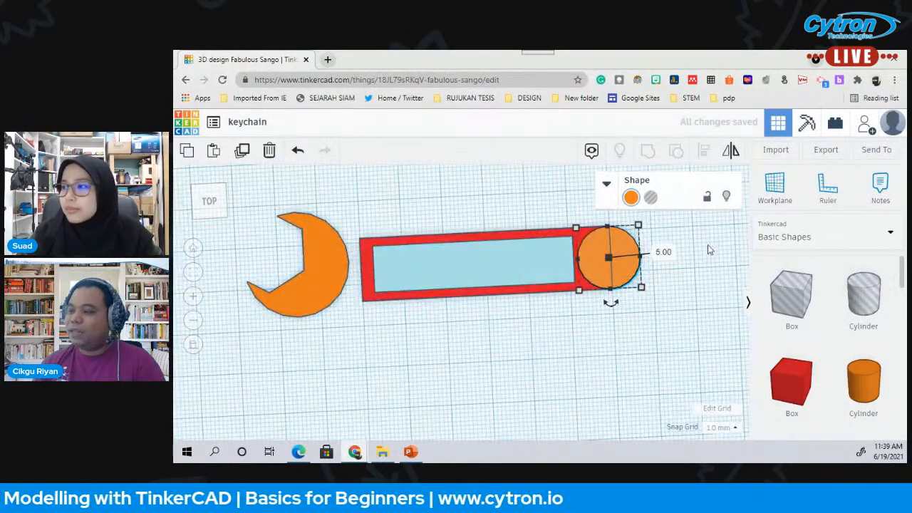
{"action": "left_click", "coordinate": [579, 228]}
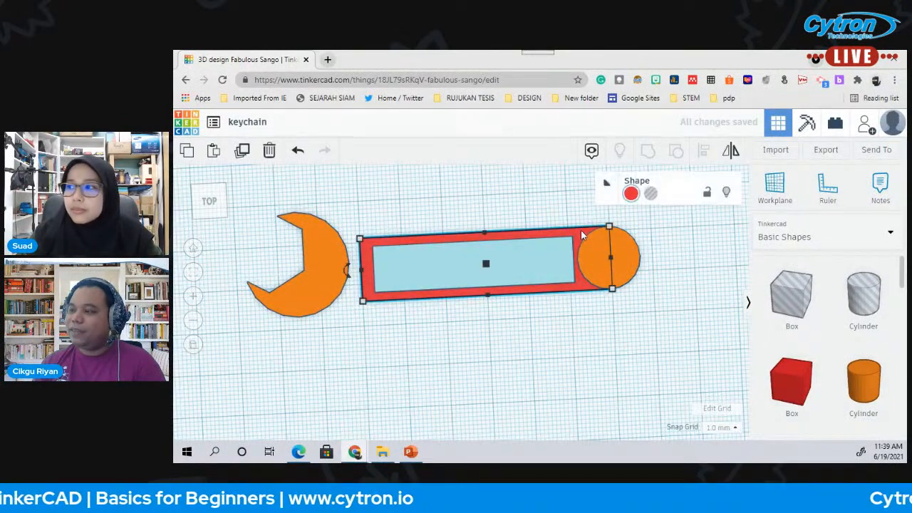
{"action": "left_click", "coordinate": [627, 246], "text": "shift"}
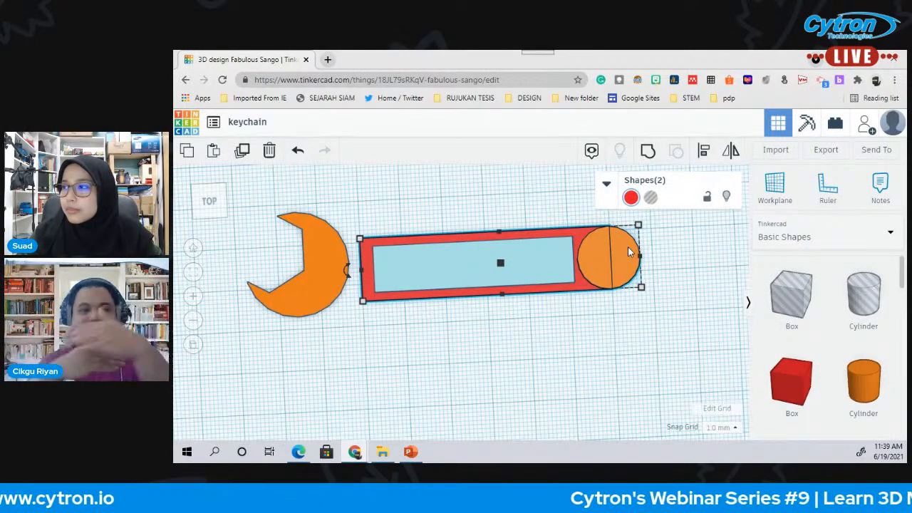
{"action": "left_click", "coordinate": [650, 157]}
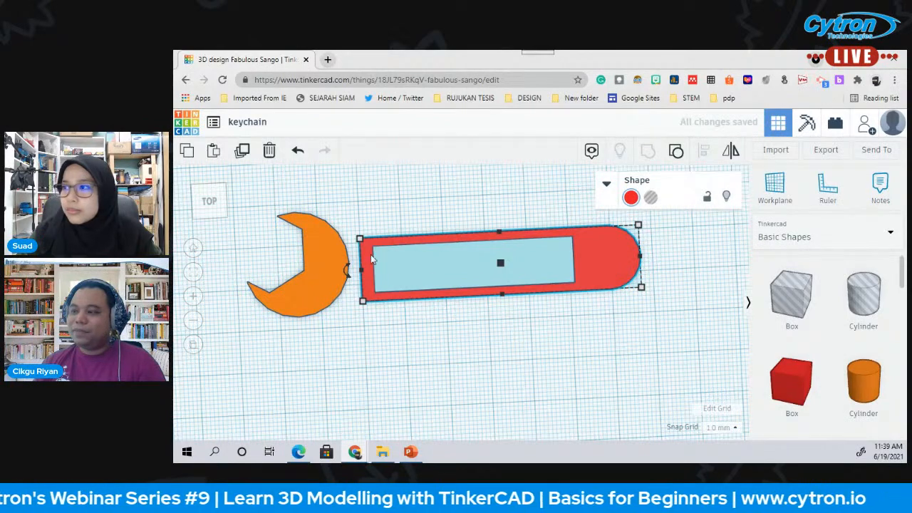
- Turn the light blue box into a hole and group it with the red handle to cut a rectangular recess
{"action": "left_click_drag", "start_coordinate": [209, 202], "coordinate": [211, 202]}
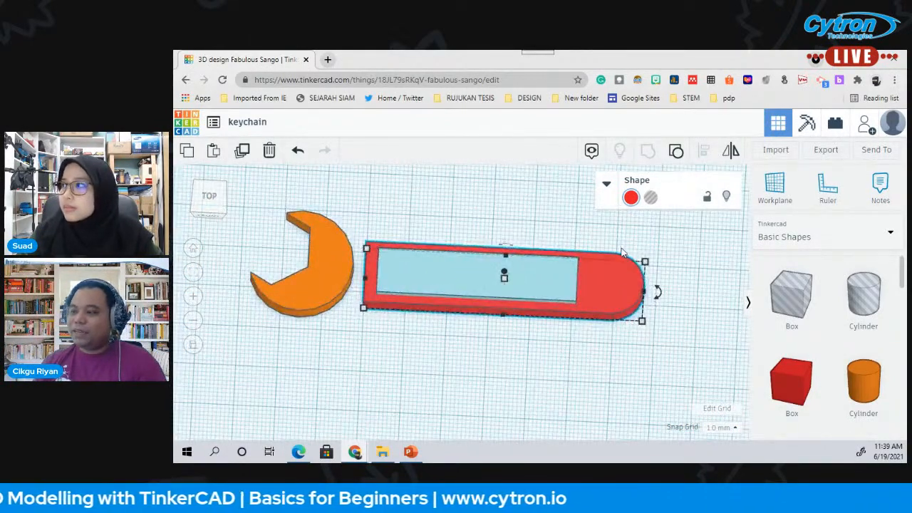
{"action": "left_click", "coordinate": [539, 284]}
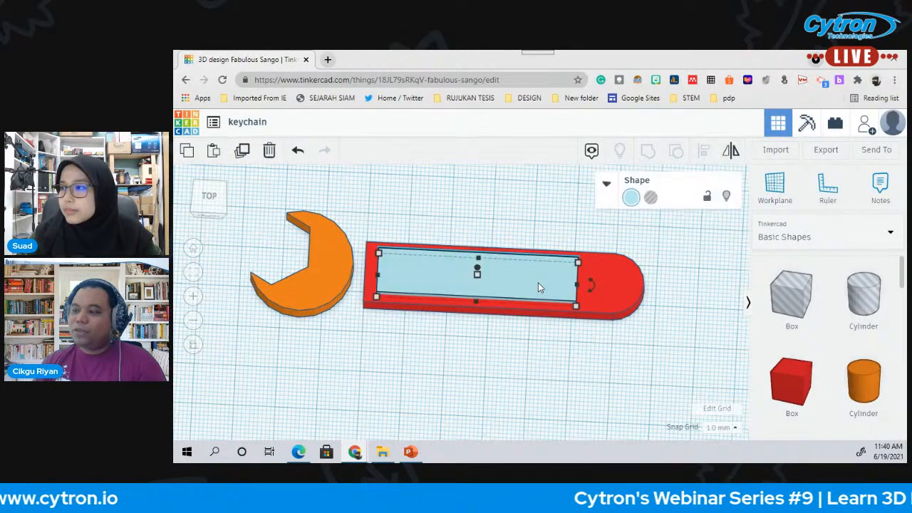
{"action": "left_click", "coordinate": [650, 198]}
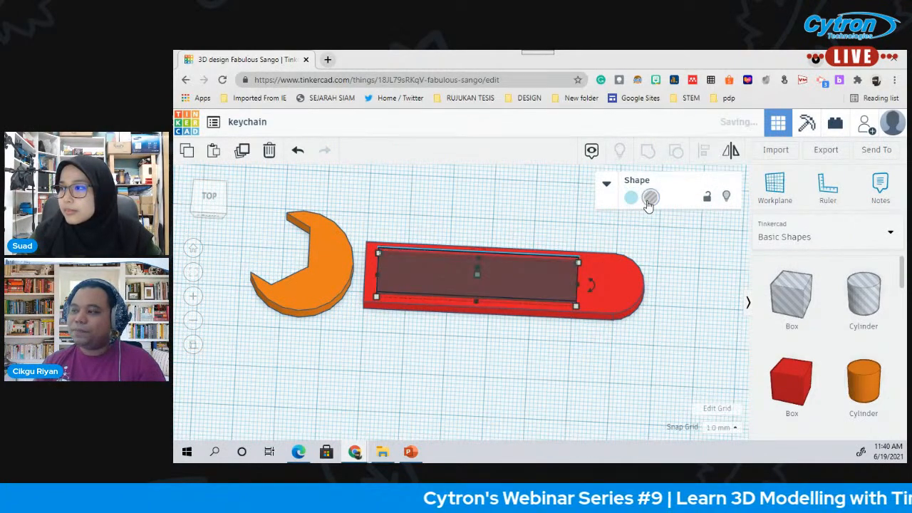
{"action": "left_click", "coordinate": [218, 199]}
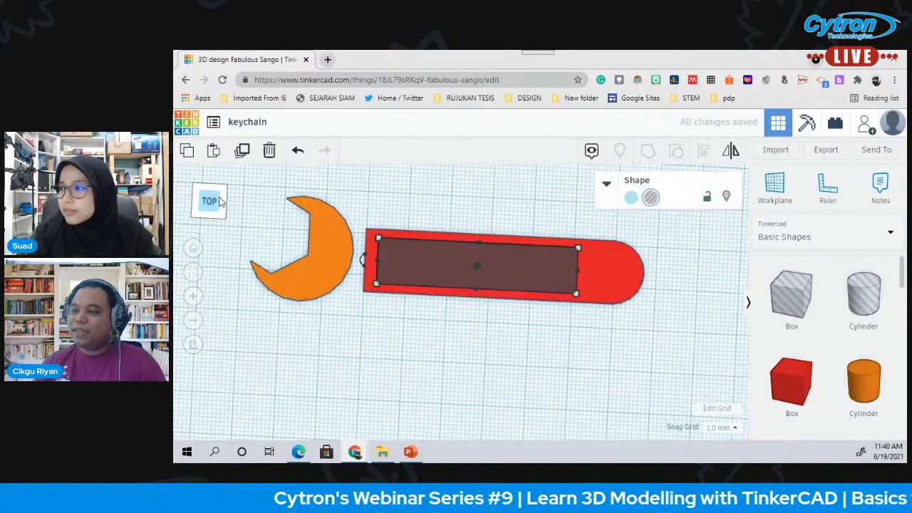
{"action": "left_click_drag", "start_coordinate": [446, 202], "coordinate": [580, 331]}
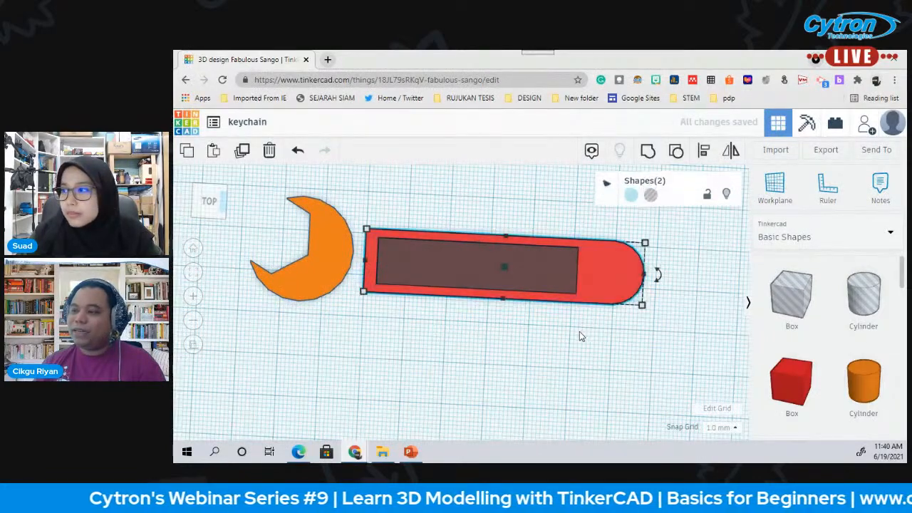
{"action": "left_click", "coordinate": [646, 152]}
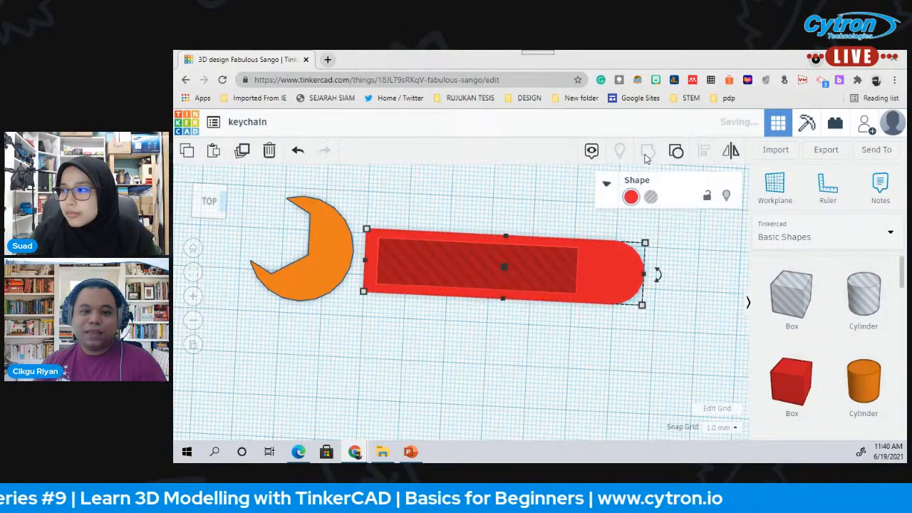
- Slide the red handle 7 mm toward the jaw piece, and shift the jaw 2 mm toward the handle and 1 mm toward the front
{"action": "left_click_drag", "start_coordinate": [206, 205], "coordinate": [217, 203]}
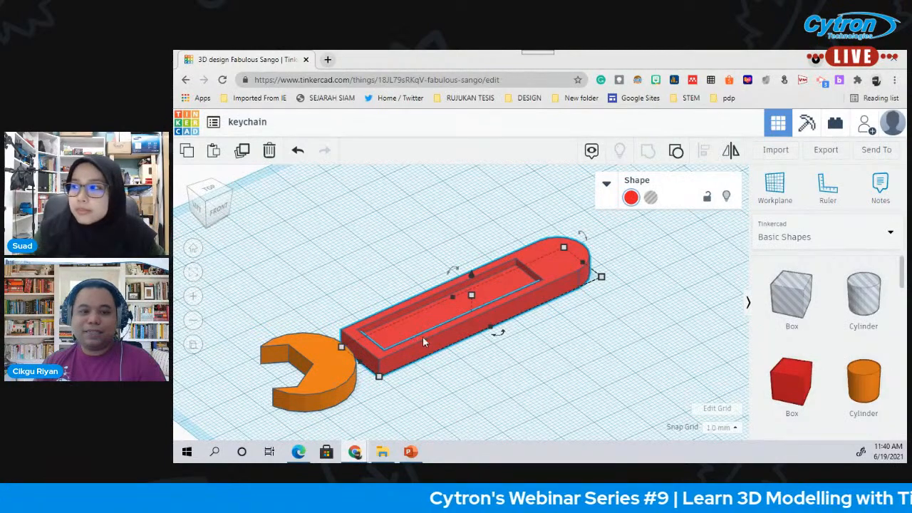
{"action": "mouse_move", "coordinate": [215, 207]}
{"action": "left_mouse_down"}
{"action": "mouse_move", "coordinate": [200, 217]}
{"action": "mouse_move", "coordinate": [214, 215]}
{"action": "left_mouse_up"}
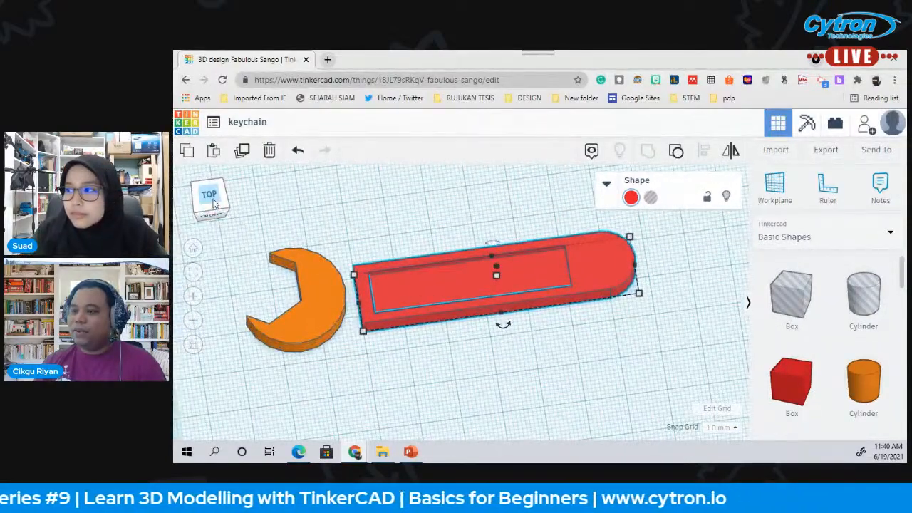
{"action": "left_click", "coordinate": [215, 200]}
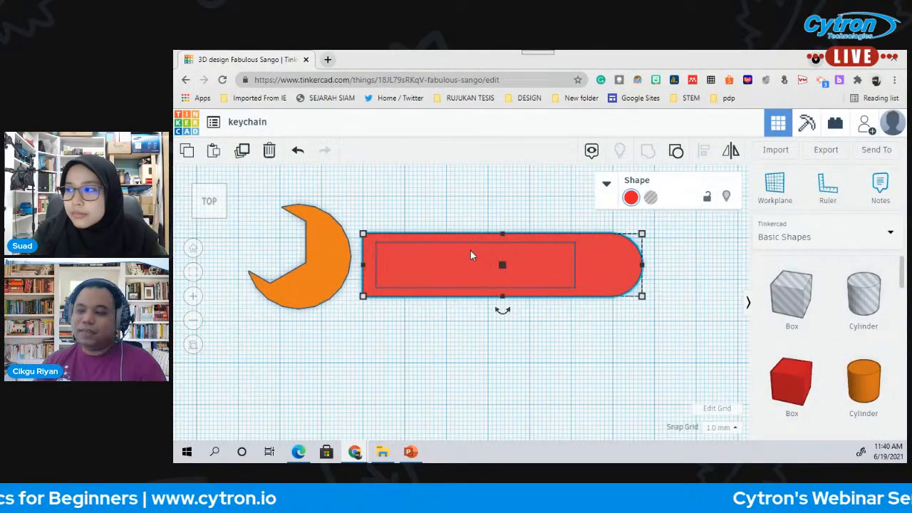
{"action": "left_click_drag", "start_coordinate": [467, 243], "coordinate": [445, 241]}
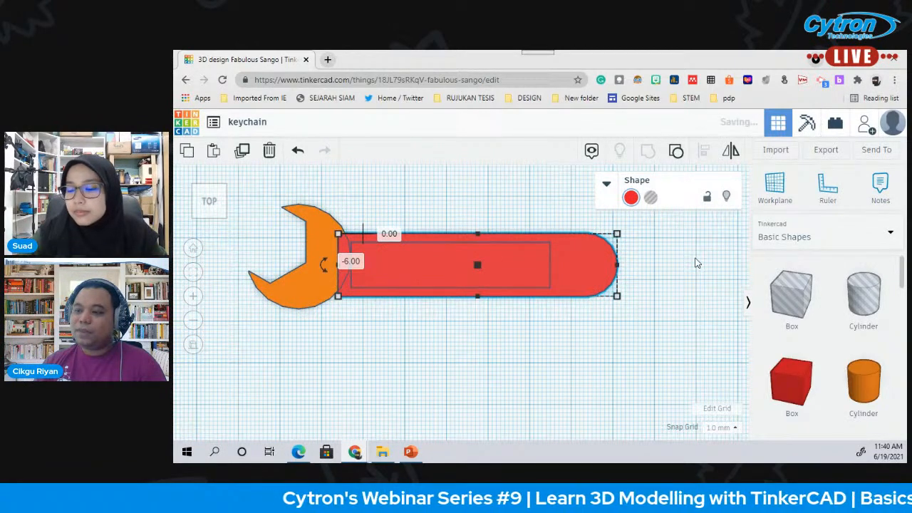
{"action": "mouse_move", "coordinate": [603, 268]}
{"action": "left_mouse_down"}
{"action": "mouse_move", "coordinate": [602, 277]}
{"action": "mouse_move", "coordinate": [601, 266]}
{"action": "left_mouse_up"}
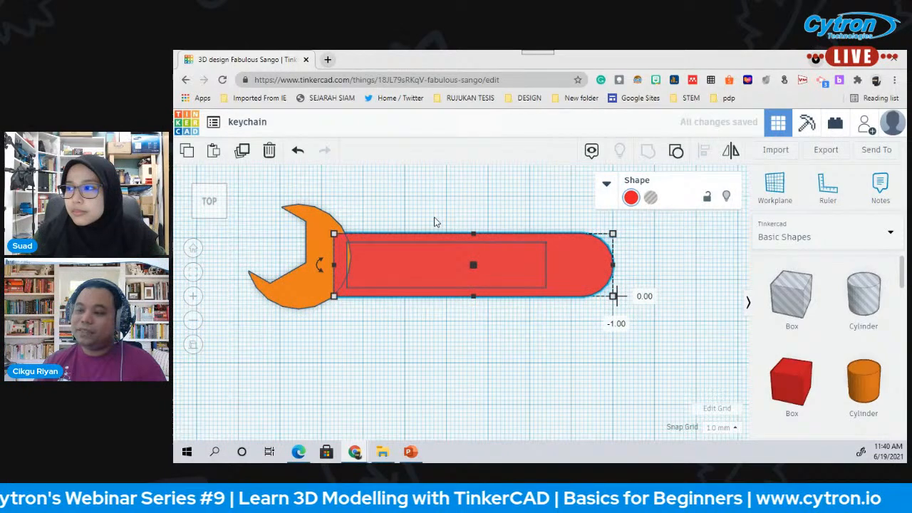
{"action": "left_click", "coordinate": [399, 222]}
{"action": "left_click_drag", "start_coordinate": [325, 226], "coordinate": [332, 228]}
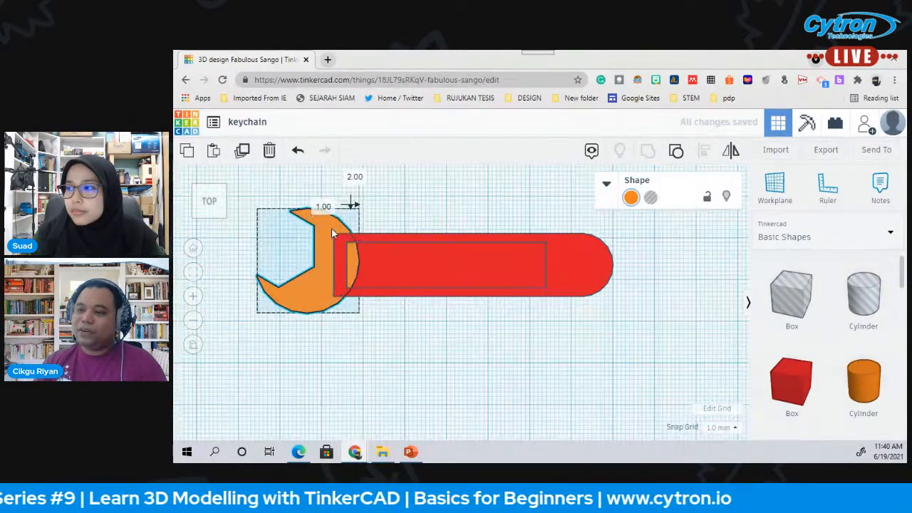
{"action": "left_click", "coordinate": [440, 221]}
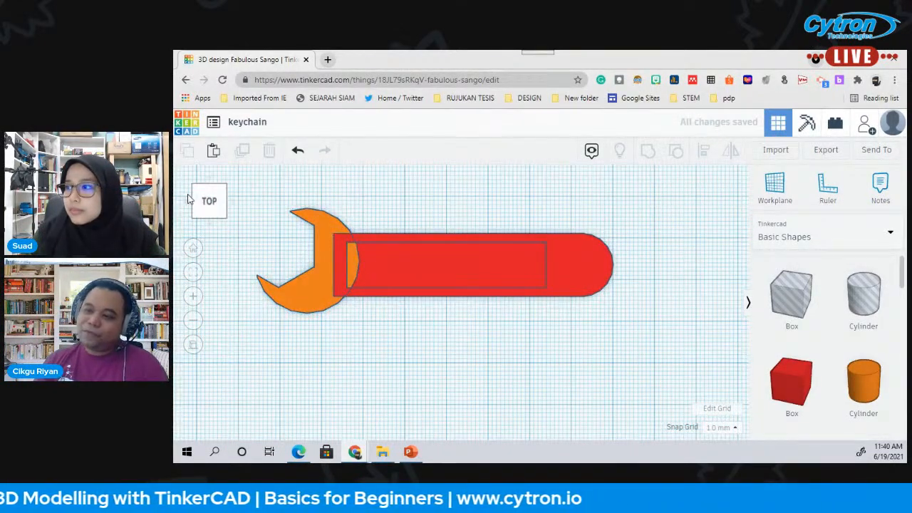
- Ungroup the handle and shorten the rectangular hole box to 45 mm from its jaw end, clear of the jaw piece
{"action": "mouse_move", "coordinate": [207, 204]}
{"action": "left_mouse_down"}
{"action": "mouse_move", "coordinate": [203, 196]}
{"action": "mouse_move", "coordinate": [207, 211]}
{"action": "left_mouse_up"}
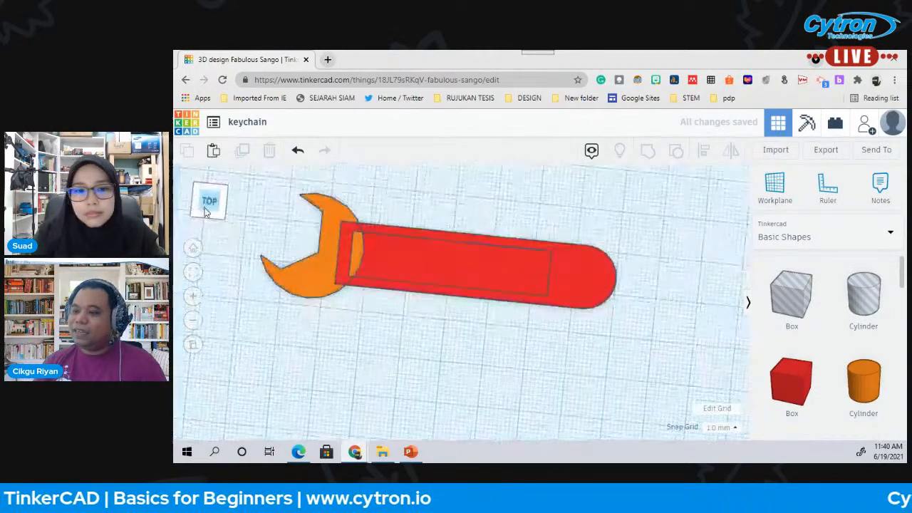
{"action": "left_click", "coordinate": [578, 283]}
{"action": "left_click", "coordinate": [676, 153]}
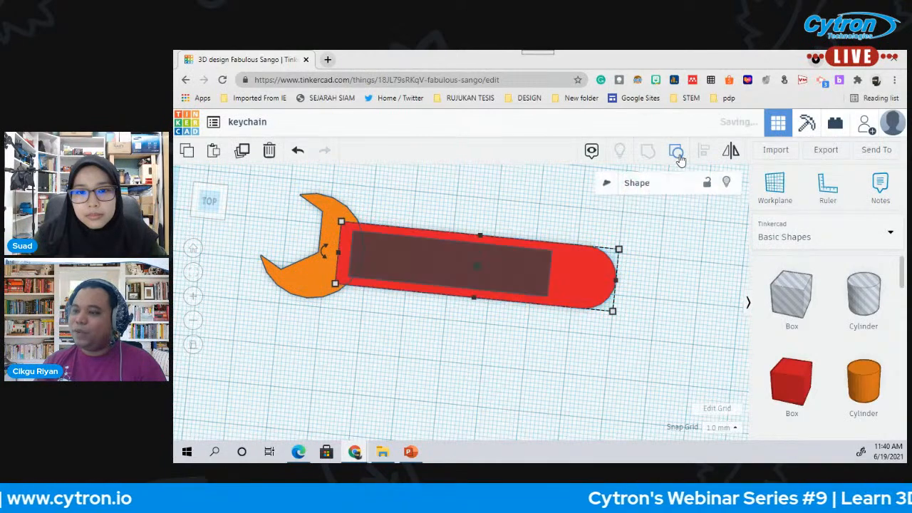
{"action": "left_click", "coordinate": [451, 259]}
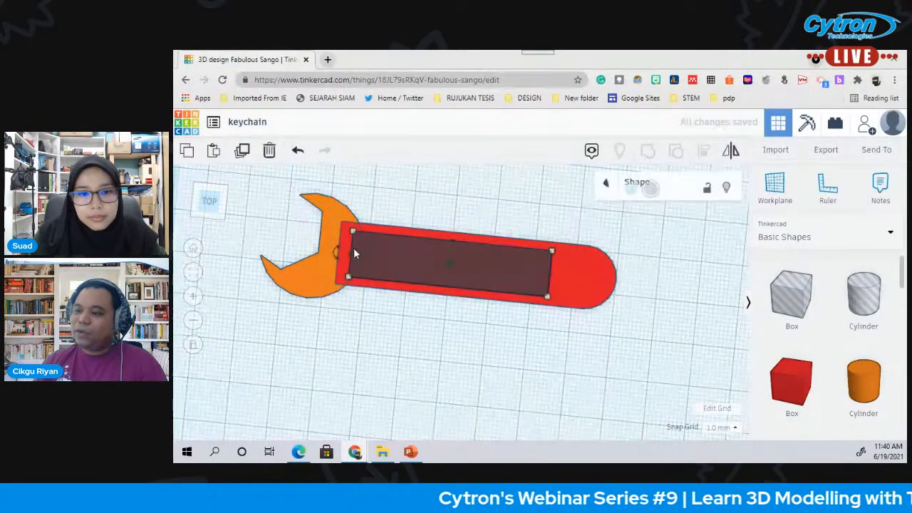
{"action": "left_click_drag", "start_coordinate": [351, 253], "coordinate": [365, 264]}
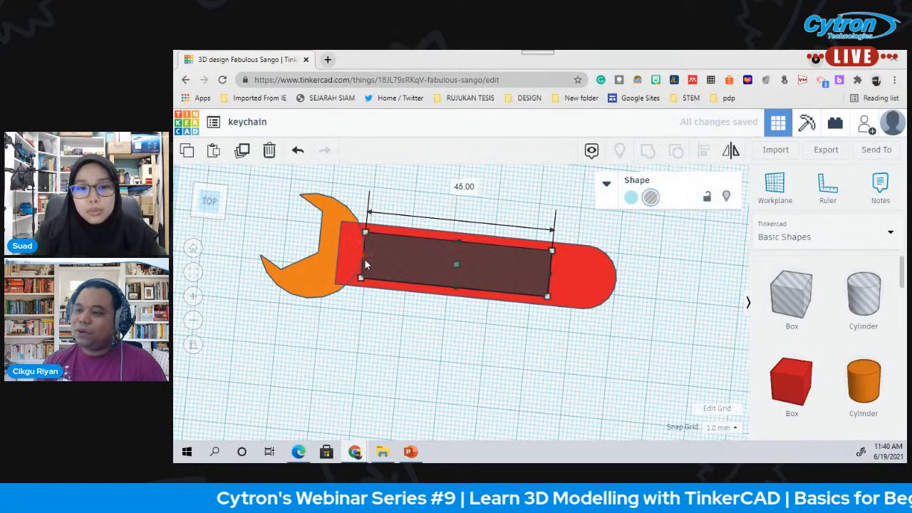
{"action": "left_click", "coordinate": [418, 202]}
- Regroup the handle with its rectangular hole box, and group the handle with the open-jaw piece into one wrench
{"action": "left_click_drag", "start_coordinate": [451, 265], "coordinate": [479, 294]}
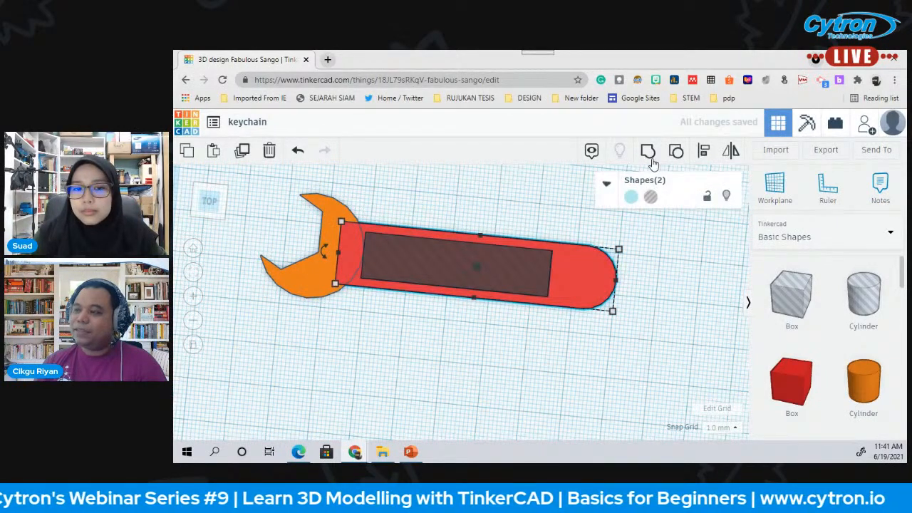
{"action": "left_click", "coordinate": [649, 154]}
{"action": "left_click_drag", "start_coordinate": [297, 208], "coordinate": [428, 304]}
{"action": "left_click", "coordinate": [646, 154]}
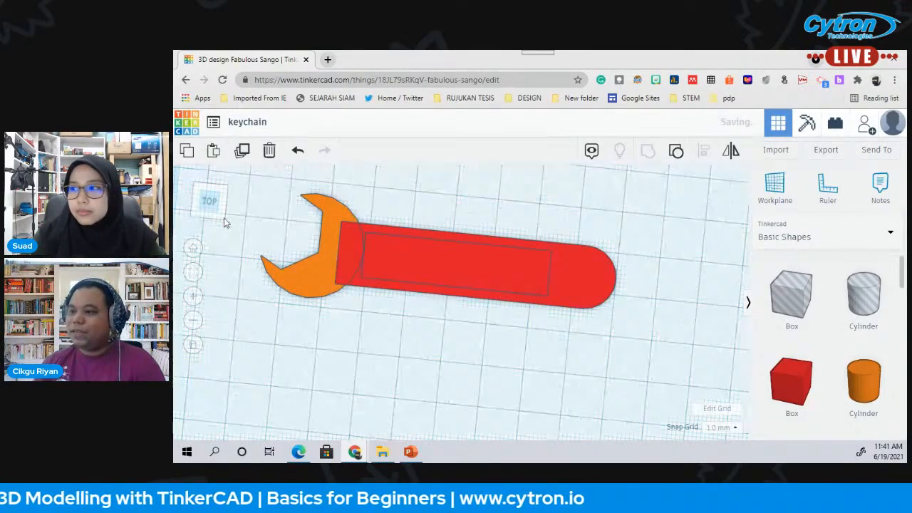
- Add a hole cylinder beyond the wrench's round end and shrink it to 5 mm in diameter
{"action": "left_click_drag", "start_coordinate": [219, 208], "coordinate": [218, 208]}
{"action": "left_click", "coordinate": [218, 208]}
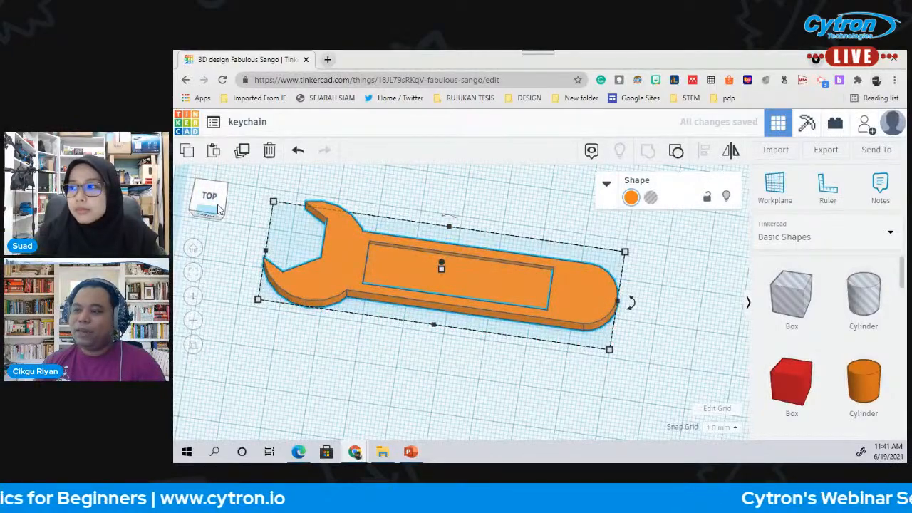
{"action": "left_click_drag", "start_coordinate": [219, 208], "coordinate": [223, 209]}
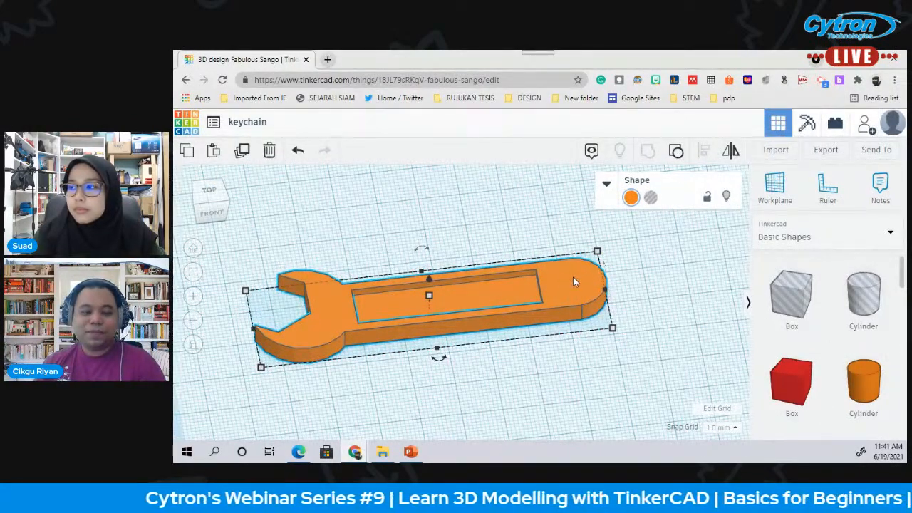
{"action": "left_click", "coordinate": [204, 197]}
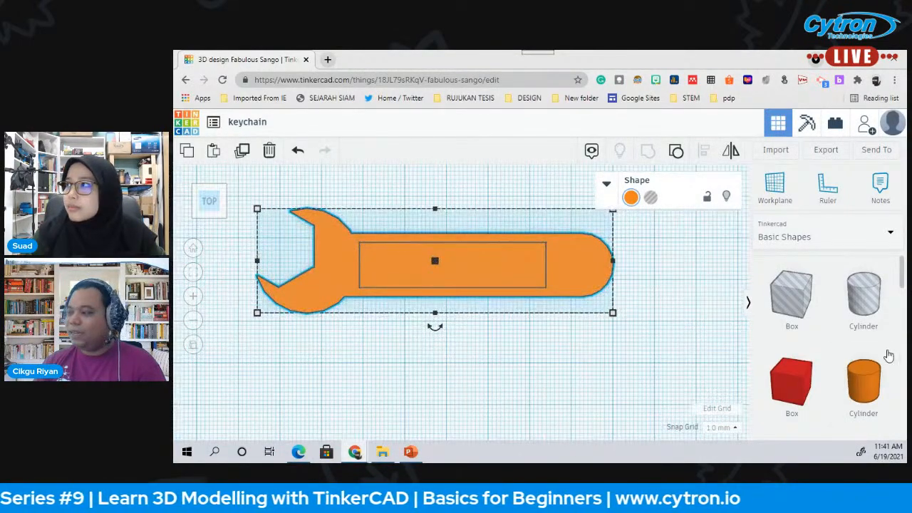
{"action": "left_click", "coordinate": [869, 301]}
{"action": "left_click_drag", "start_coordinate": [869, 301], "coordinate": [675, 282]}
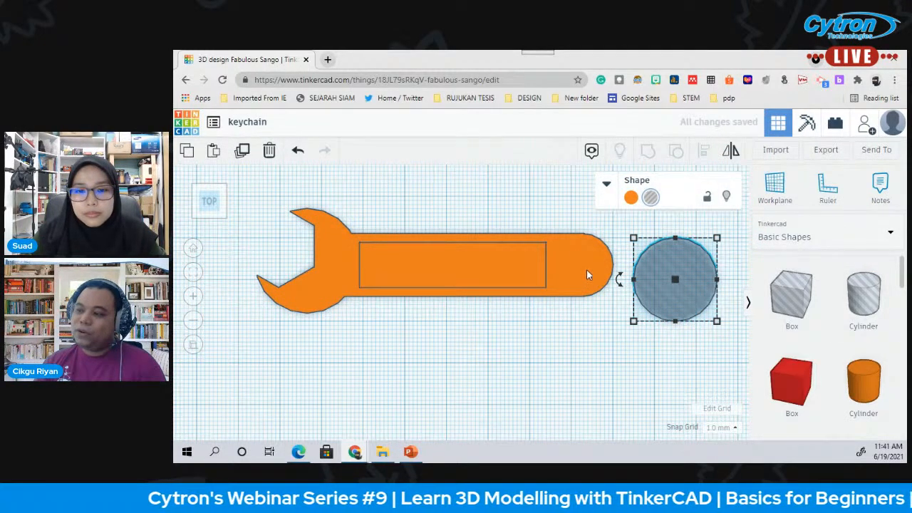
{"action": "left_click_drag", "start_coordinate": [718, 239], "coordinate": [659, 322]}
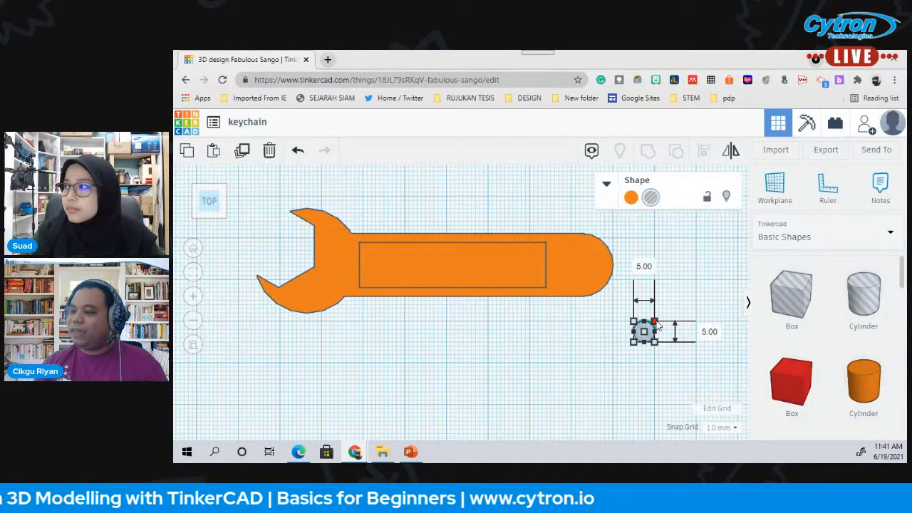
- Move the small hole cylinder into the middle of the handle's round end
{"action": "left_click", "coordinate": [664, 314]}
{"action": "left_click_drag", "start_coordinate": [648, 313], "coordinate": [594, 270]}
{"action": "left_click", "coordinate": [691, 329]}
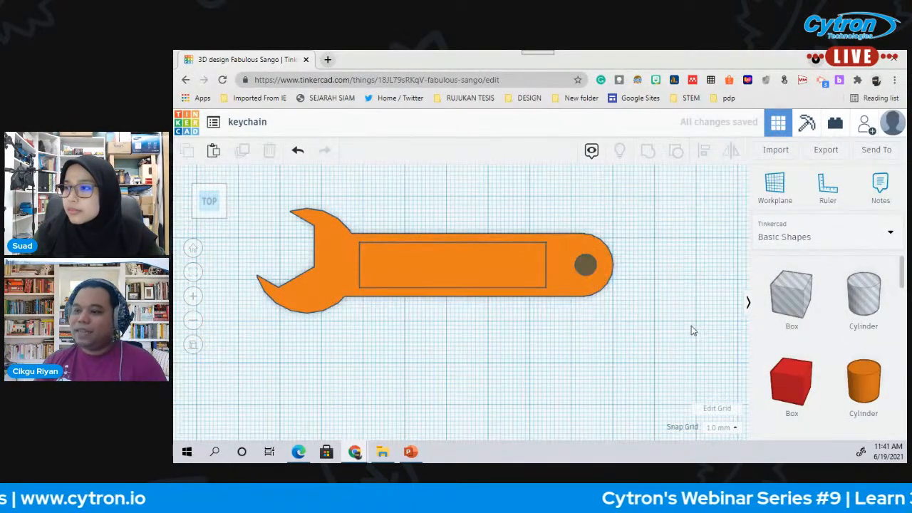
- Align the hole cylinder with the wrench on their common centre line across the wrench's width
{"action": "left_click_drag", "start_coordinate": [676, 330], "coordinate": [570, 216]}
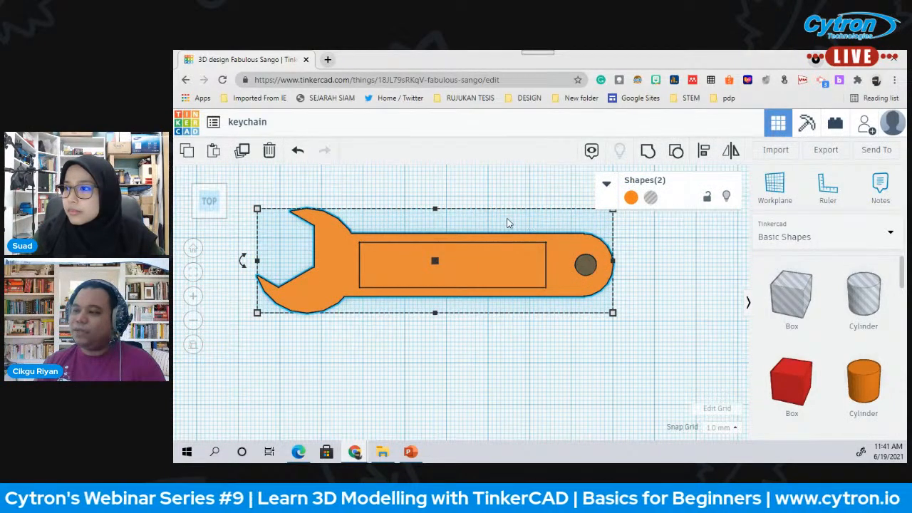
{"action": "left_click", "coordinate": [703, 150]}
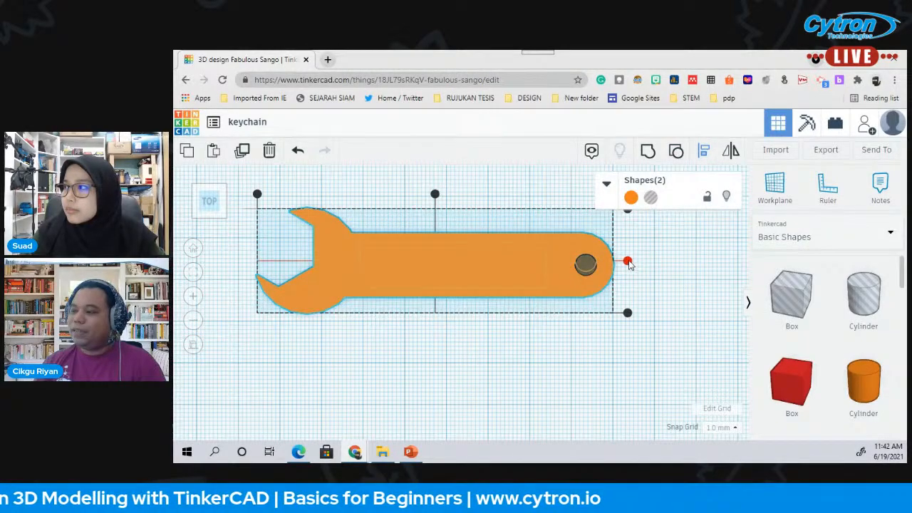
{"action": "left_click", "coordinate": [627, 262]}
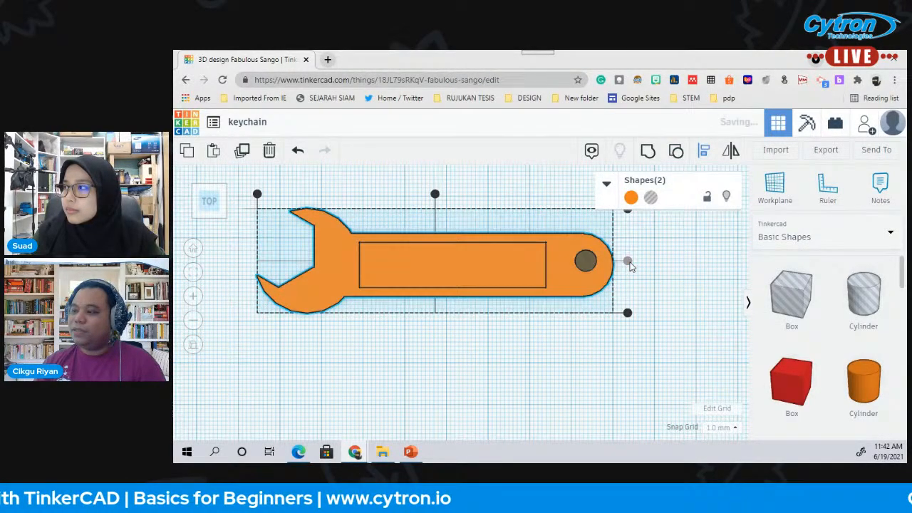
{"action": "left_click", "coordinate": [670, 287]}
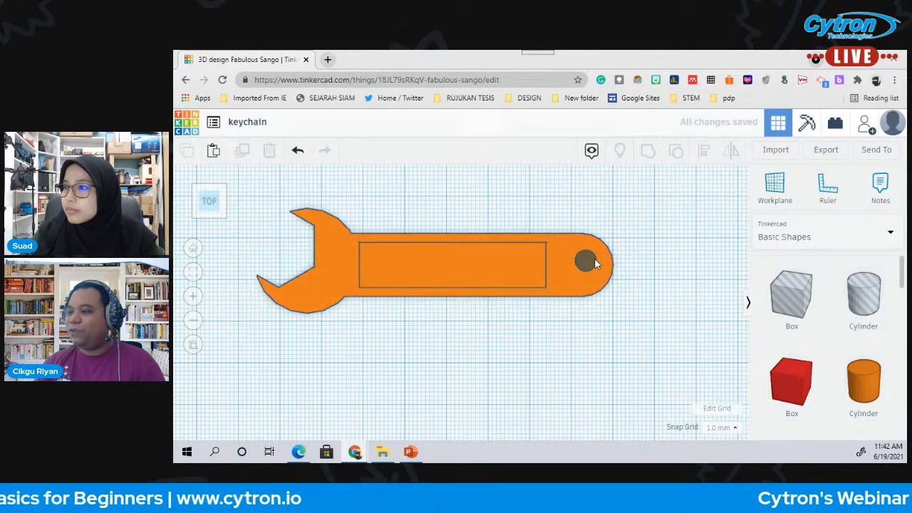
- Nudge the hole cylinder 1 mm towards the jaw and 1 mm onto the handle's centreline, and group it with the wrench
{"action": "mouse_move", "coordinate": [587, 260]}
{"action": "left_mouse_down"}
{"action": "mouse_move", "coordinate": [578, 267]}
{"action": "mouse_move", "coordinate": [584, 262]}
{"action": "left_mouse_up"}
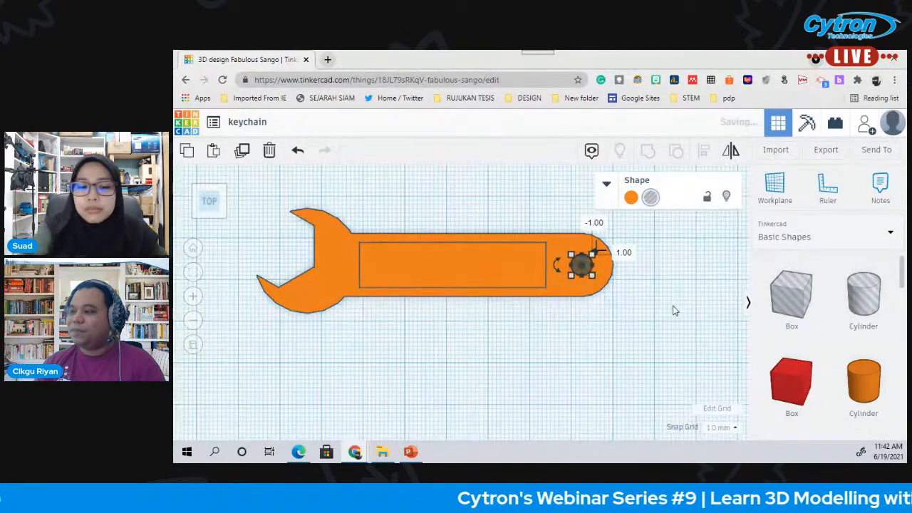
{"action": "left_click", "coordinate": [672, 308]}
{"action": "left_click_drag", "start_coordinate": [272, 197], "coordinate": [643, 341]}
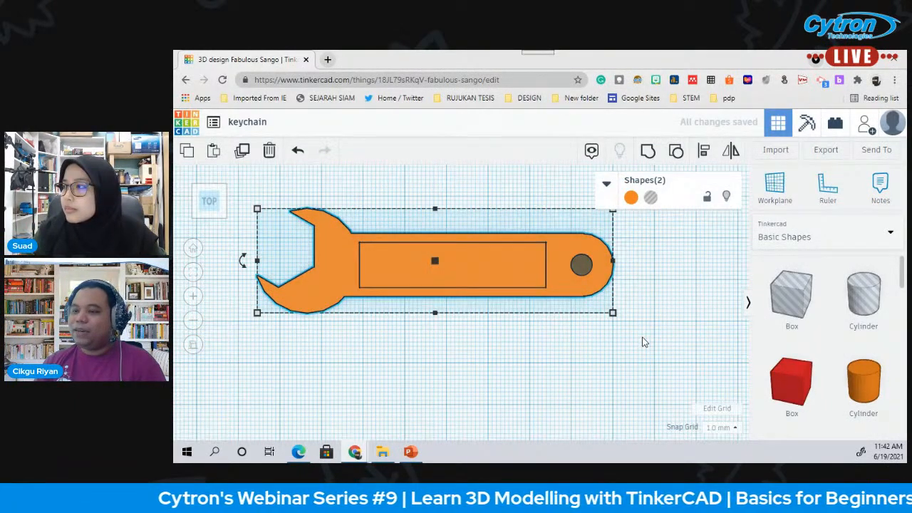
{"action": "left_click", "coordinate": [649, 155]}
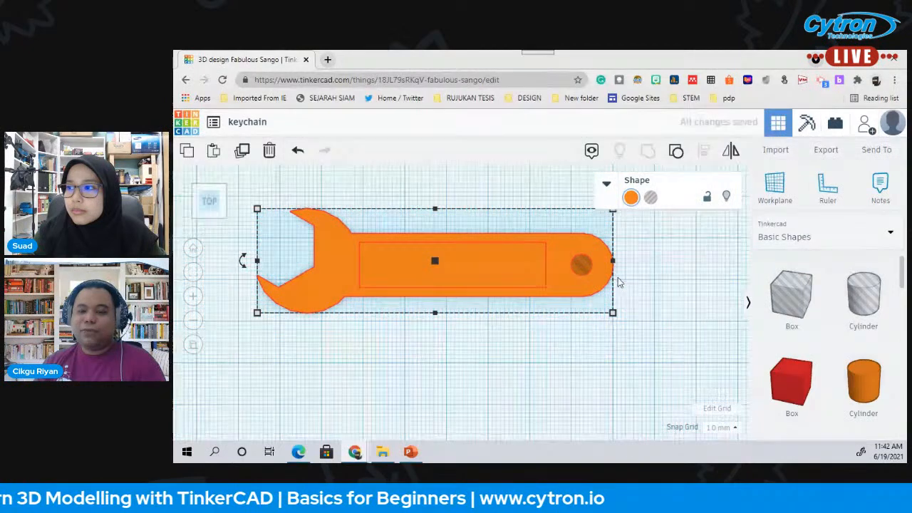
{"action": "left_click", "coordinate": [652, 303]}
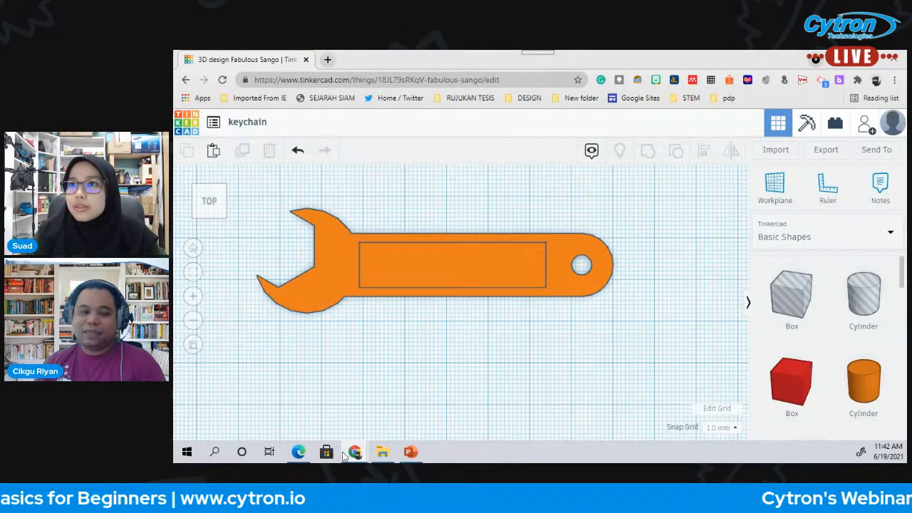
- Move the wrench towards the back of the workplane, leaving free space in front of its handle
{"action": "left_click", "coordinate": [458, 294]}
{"action": "key", "text": "f"}
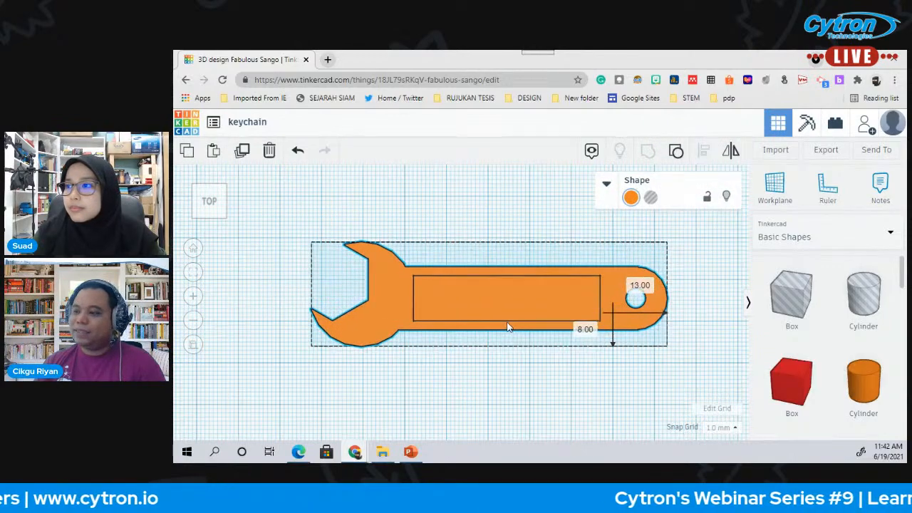
{"action": "left_click_drag", "start_coordinate": [209, 200], "coordinate": [209, 219]}
{"action": "left_click", "coordinate": [209, 202]}
{"action": "left_click_drag", "start_coordinate": [394, 300], "coordinate": [371, 230]}
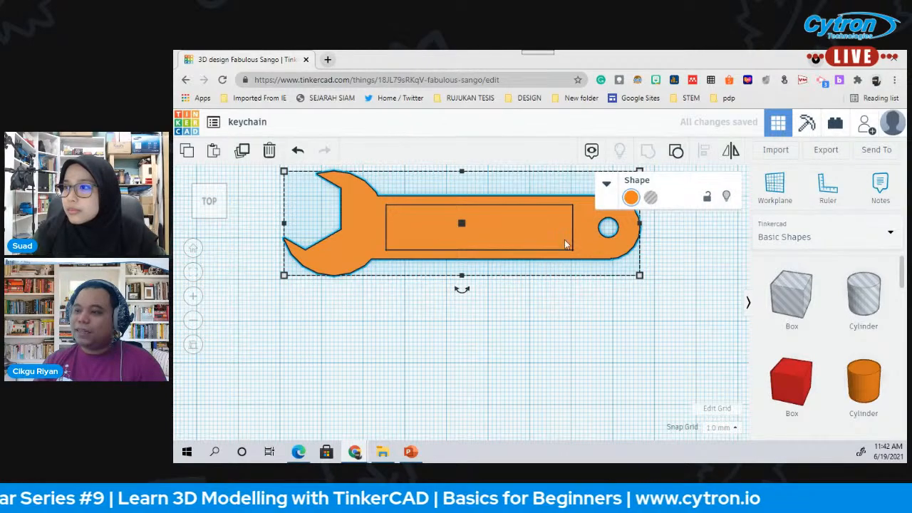
{"action": "left_click_drag", "start_coordinate": [221, 202], "coordinate": [222, 203]}
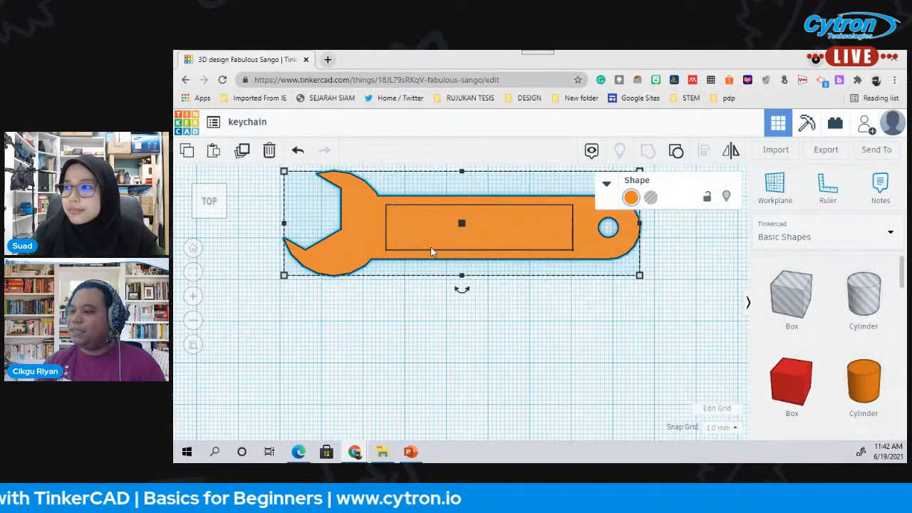
- Switch the shape library to the Text and numbers collection
{"action": "left_click", "coordinate": [854, 244]}
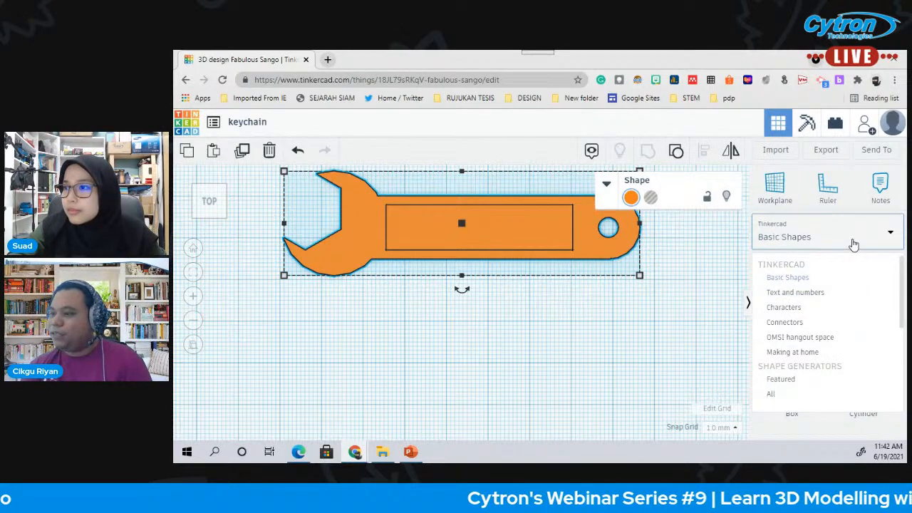
{"action": "left_click", "coordinate": [848, 298]}
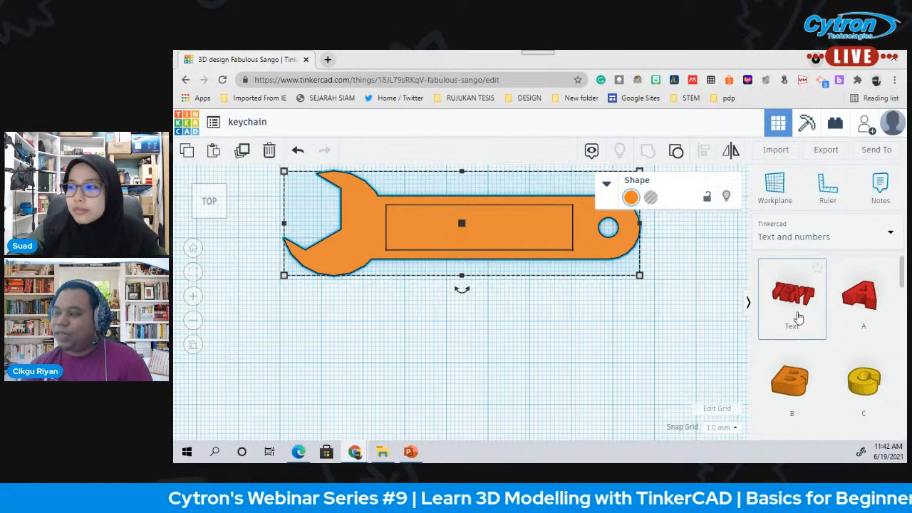
{"action": "scroll", "coordinate": [791, 321], "scroll_direction": "down", "scroll_amount": 1}
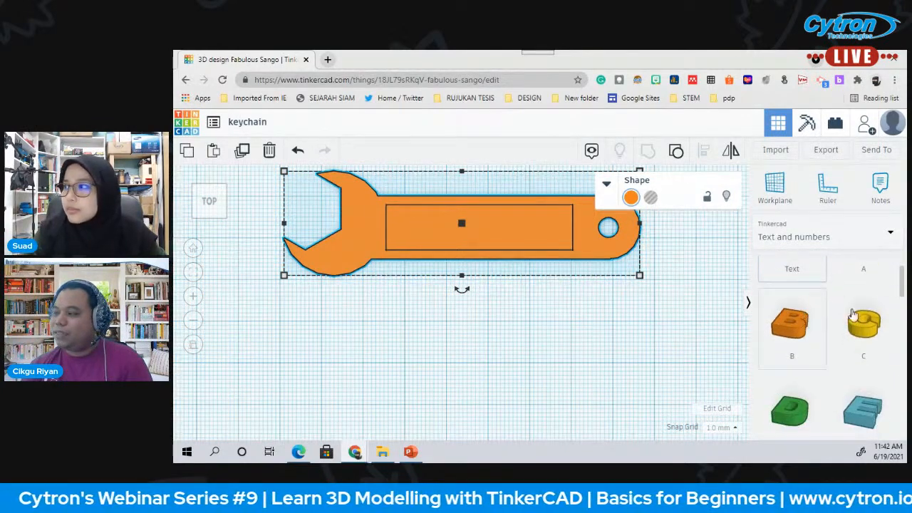
{"action": "scroll", "coordinate": [855, 350], "scroll_direction": "up", "scroll_amount": 1}
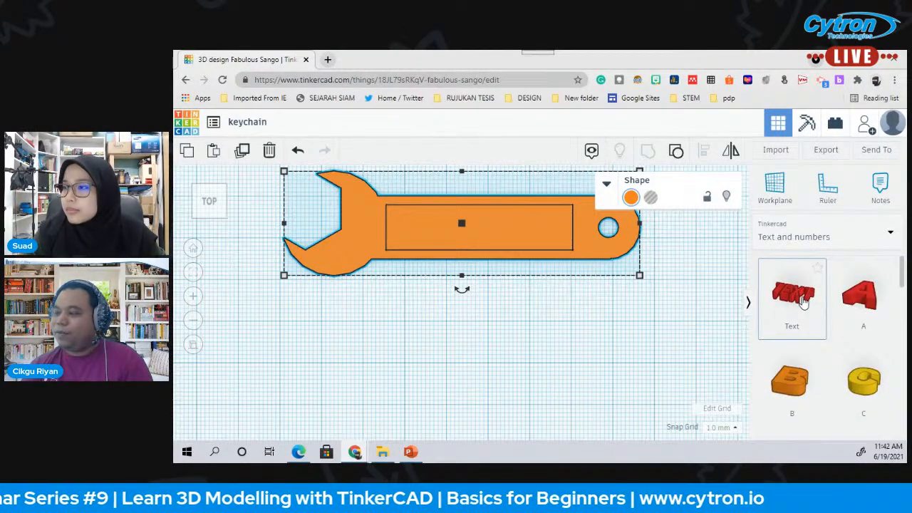
- Place a Text shape in front of the wrench and bring up its shape settings and font choices
{"action": "left_click_drag", "start_coordinate": [807, 303], "coordinate": [497, 326]}
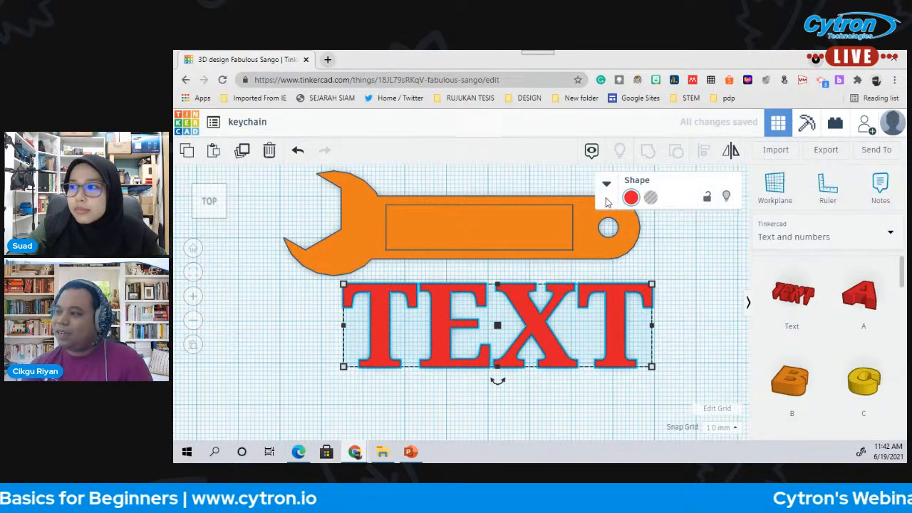
{"action": "left_click", "coordinate": [606, 186]}
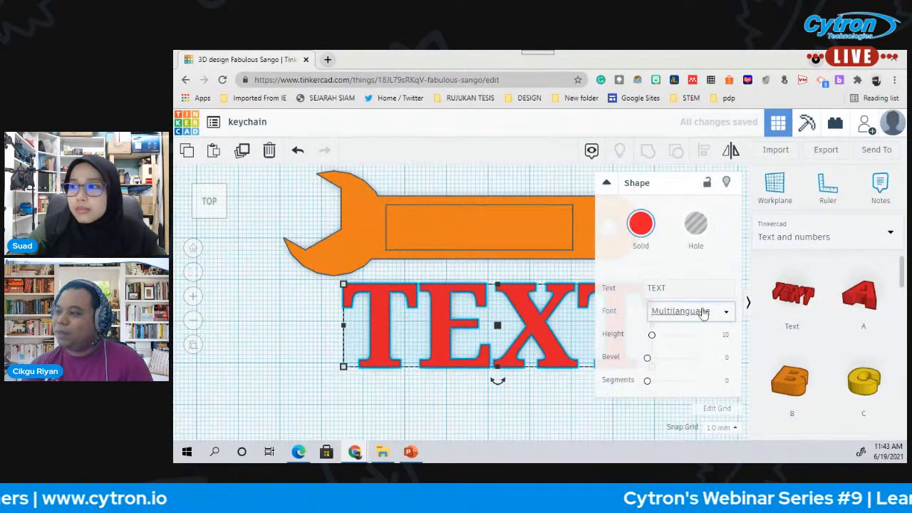
{"action": "left_click", "coordinate": [723, 320]}
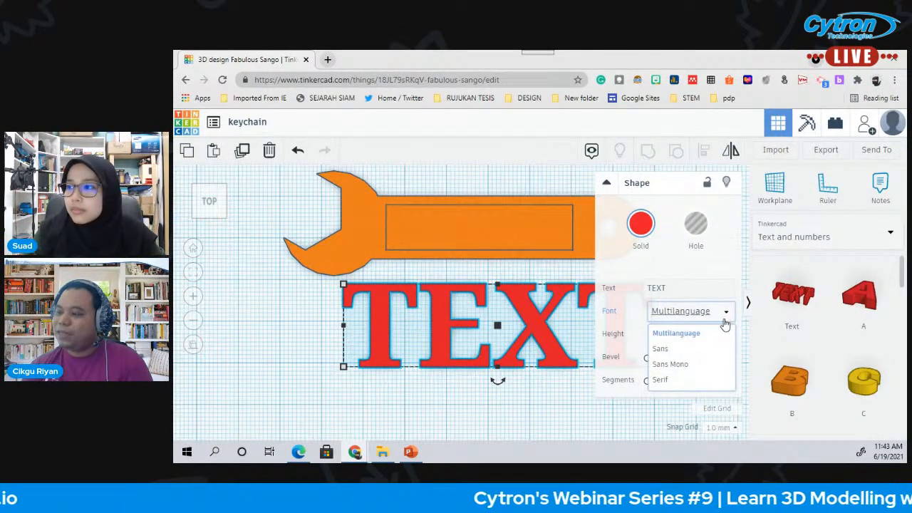
{"action": "left_click", "coordinate": [715, 287]}
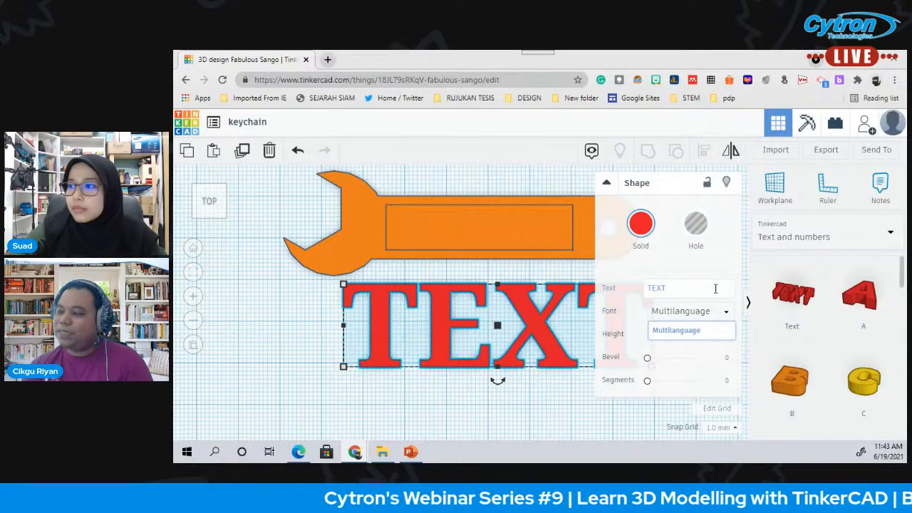
{"action": "left_click", "coordinate": [725, 315]}
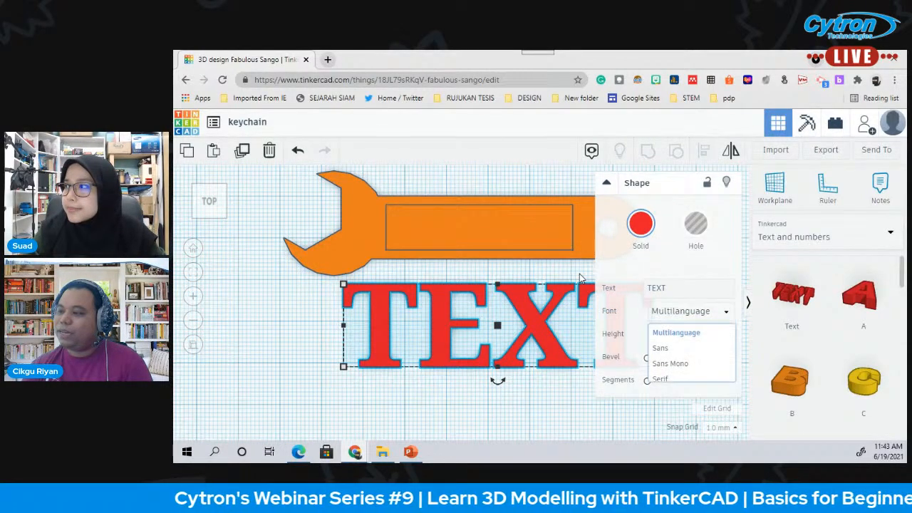
{"action": "left_click", "coordinate": [580, 278]}
{"action": "left_click", "coordinate": [619, 346]}
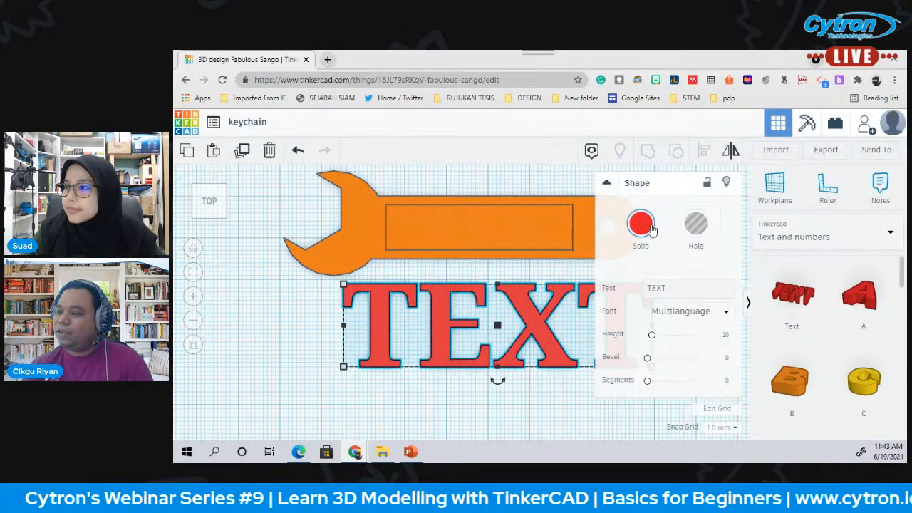
- Try the Sans, Sans Mono and Serif fonts on the Text shape, ending with Serif
{"action": "left_click", "coordinate": [709, 310]}
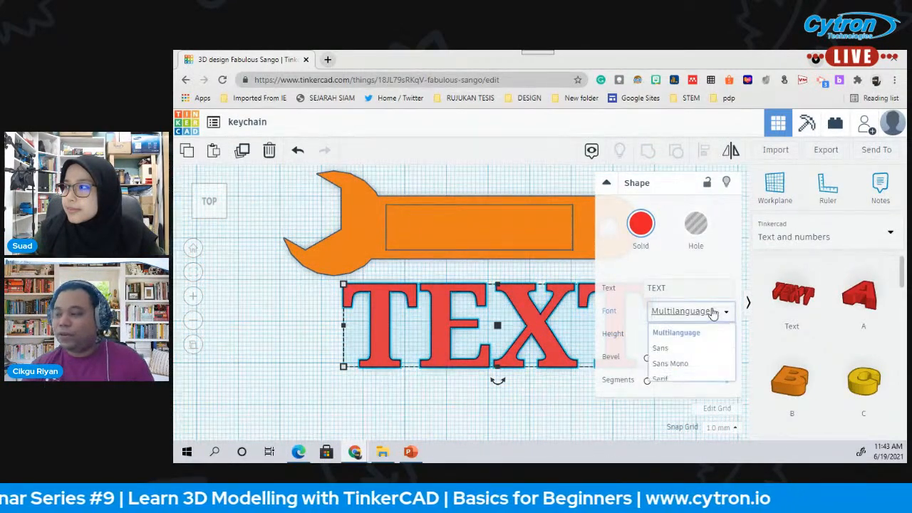
{"action": "left_click", "coordinate": [723, 347]}
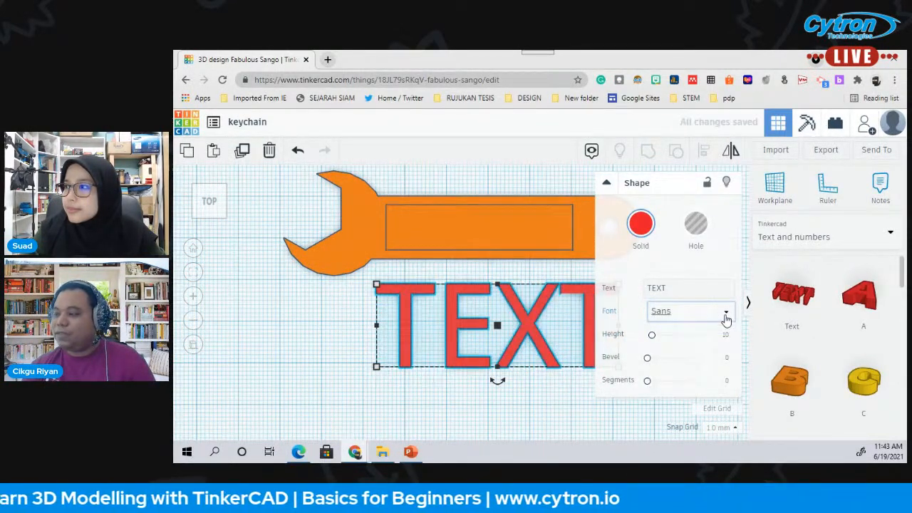
{"action": "left_click", "coordinate": [725, 314]}
{"action": "left_click", "coordinate": [723, 366]}
{"action": "left_click", "coordinate": [723, 311]}
{"action": "left_click", "coordinate": [721, 382]}
- Turn the Text shape into a hole with a height of 16.18, and delete it
{"action": "left_click", "coordinate": [719, 255]}
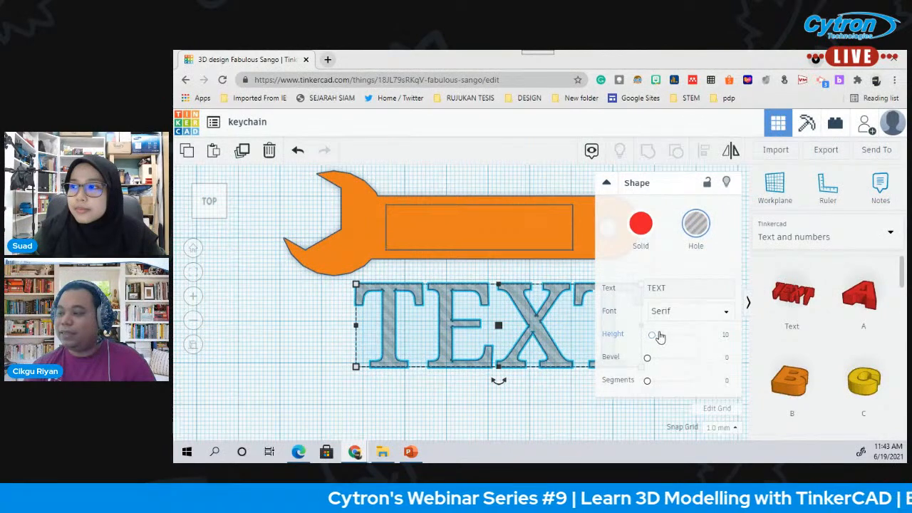
{"action": "left_click_drag", "start_coordinate": [656, 339], "coordinate": [657, 342]}
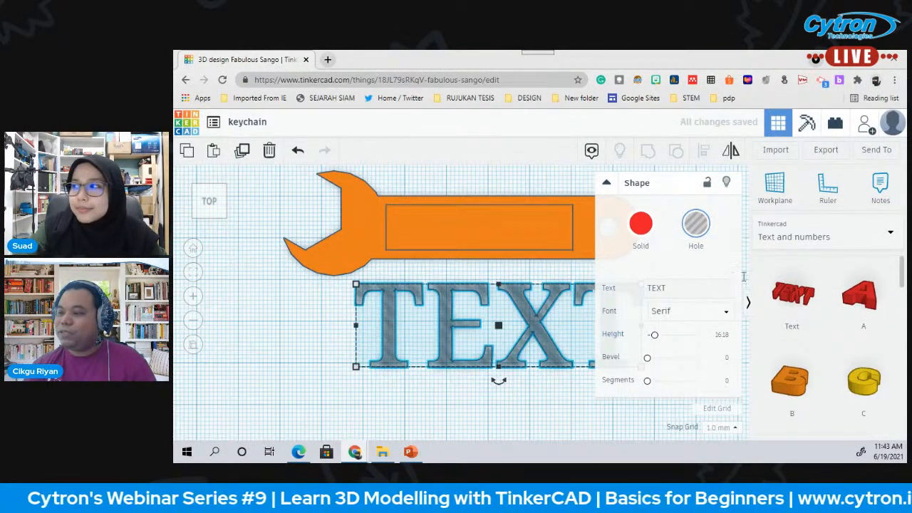
{"action": "left_click", "coordinate": [606, 184]}
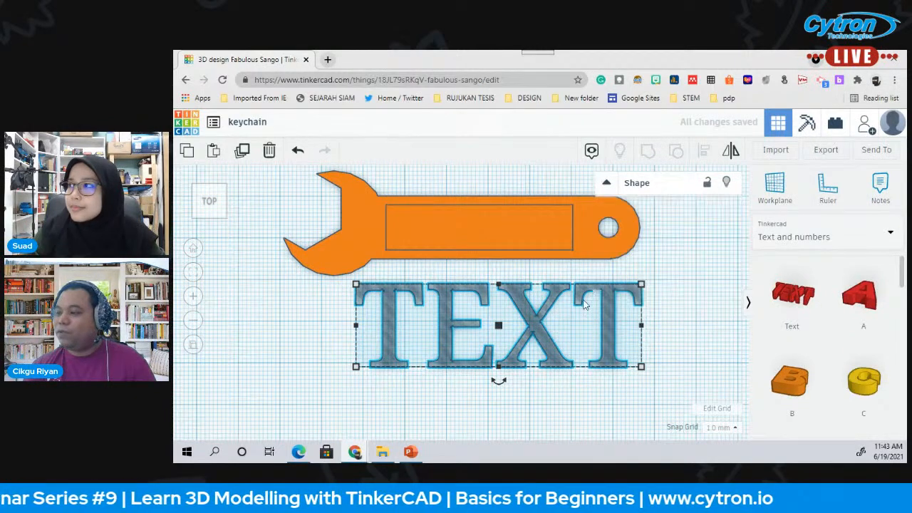
{"action": "key", "text": "Delete"}
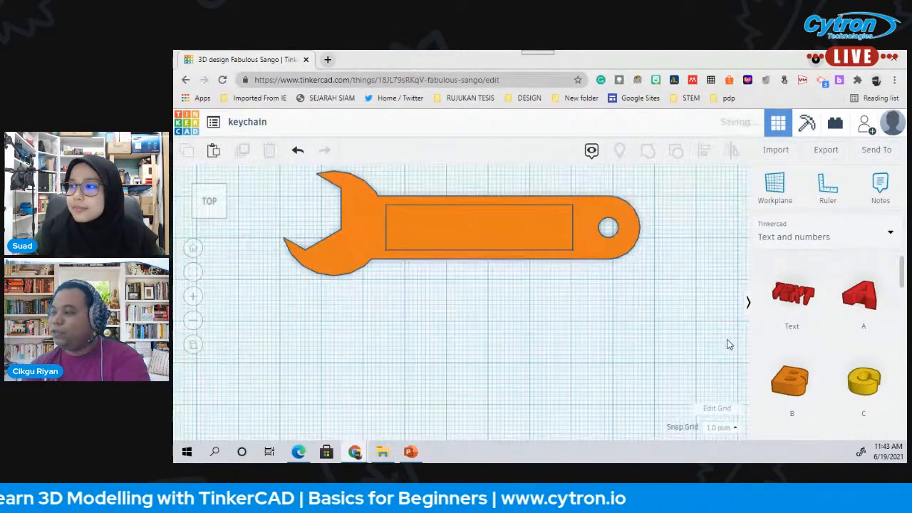
- Place a letter C on the workplane in front of the jaw end of the wrench's handle
{"action": "scroll", "coordinate": [859, 298], "scroll_direction": "down", "scroll_amount": 1}
{"action": "scroll", "coordinate": [859, 298], "scroll_direction": "up", "scroll_amount": 1}
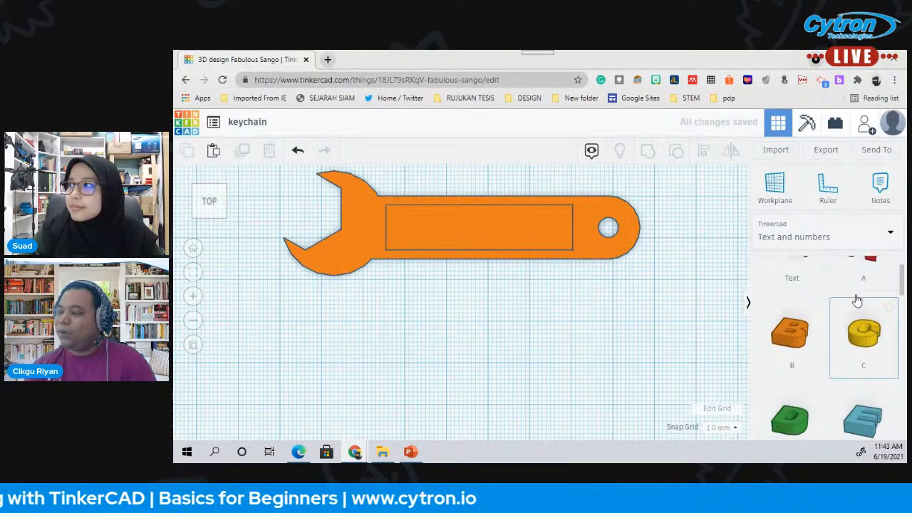
{"action": "scroll", "coordinate": [869, 294], "scroll_direction": "down", "scroll_amount": 7}
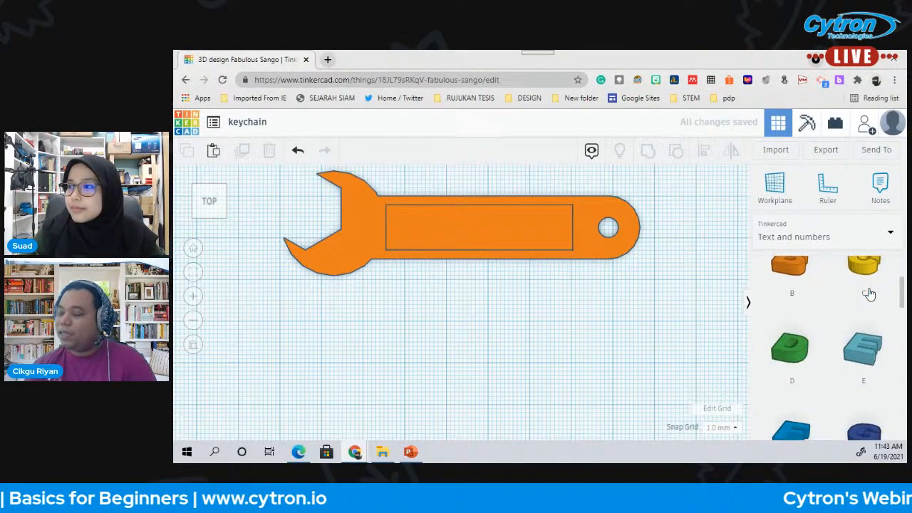
{"action": "scroll", "coordinate": [870, 293], "scroll_direction": "down", "scroll_amount": 1}
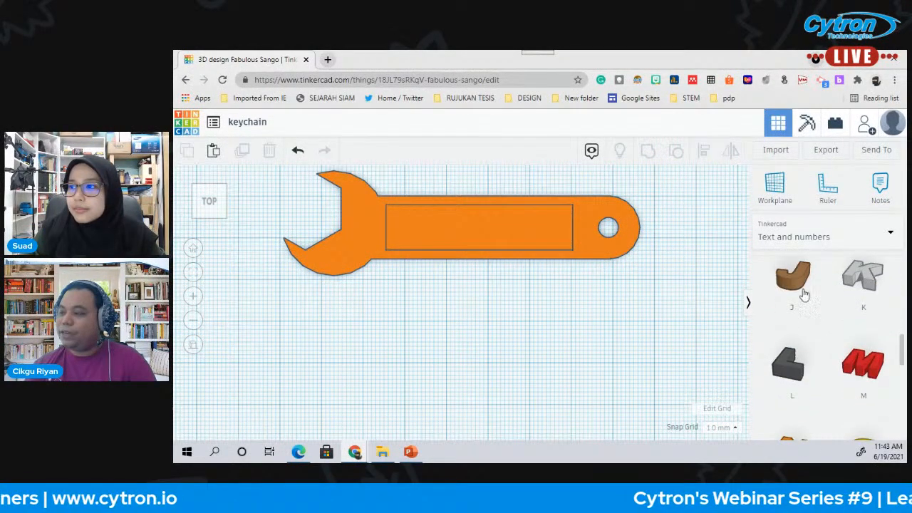
{"action": "scroll", "coordinate": [804, 294], "scroll_direction": "up", "scroll_amount": 5}
{"action": "scroll", "coordinate": [877, 304], "scroll_direction": "up", "scroll_amount": 3}
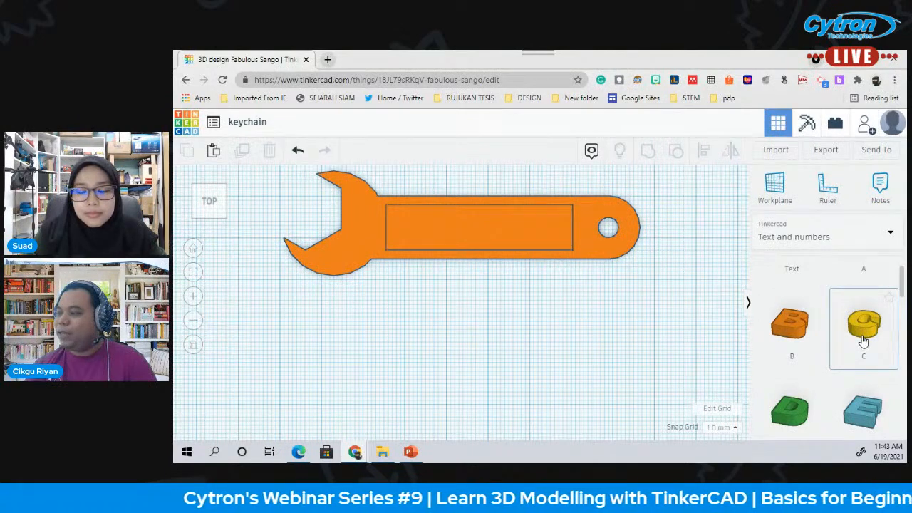
{"action": "left_click_drag", "start_coordinate": [860, 335], "coordinate": [413, 314]}
- Place a letter O beside the C and a letter N further along, leaving a gap between them
{"action": "scroll", "coordinate": [851, 342], "scroll_direction": "down", "scroll_amount": 10}
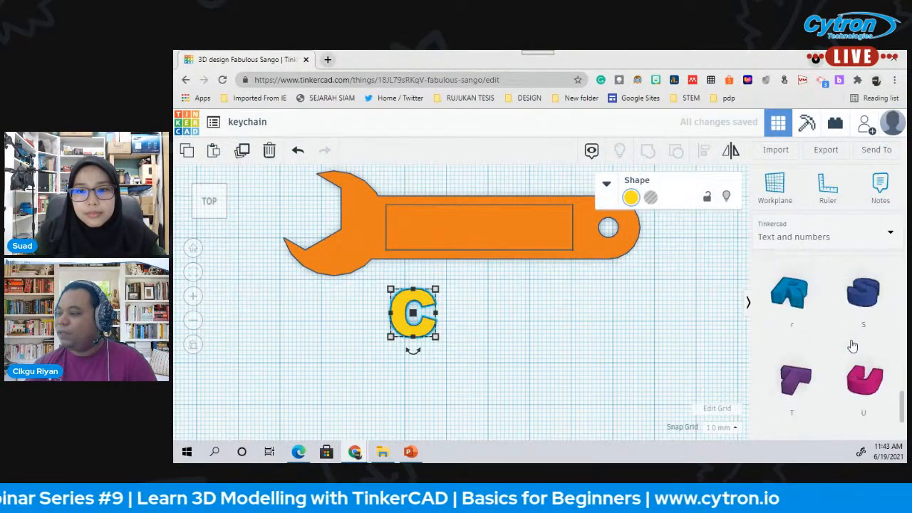
{"action": "scroll", "coordinate": [853, 346], "scroll_direction": "up", "scroll_amount": 2}
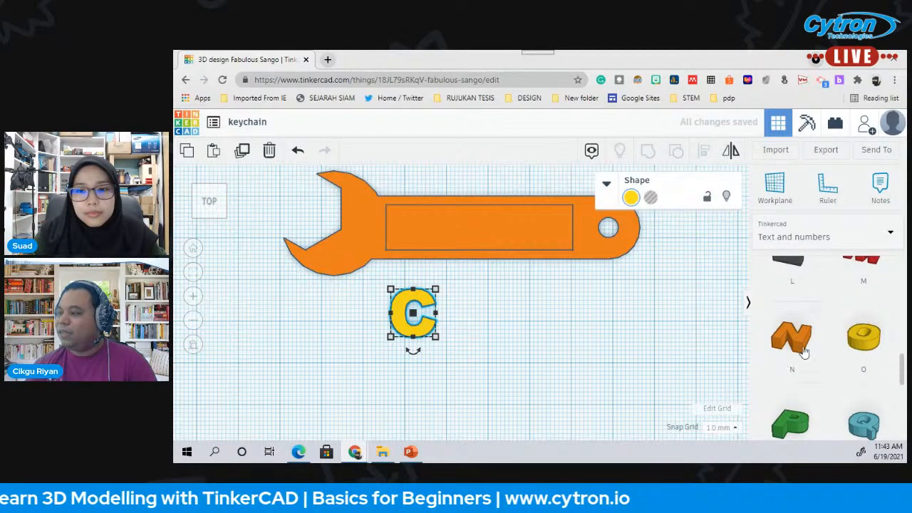
{"action": "left_click_drag", "start_coordinate": [668, 333], "coordinate": [575, 305]}
{"action": "left_click_drag", "start_coordinate": [877, 343], "coordinate": [471, 323]}
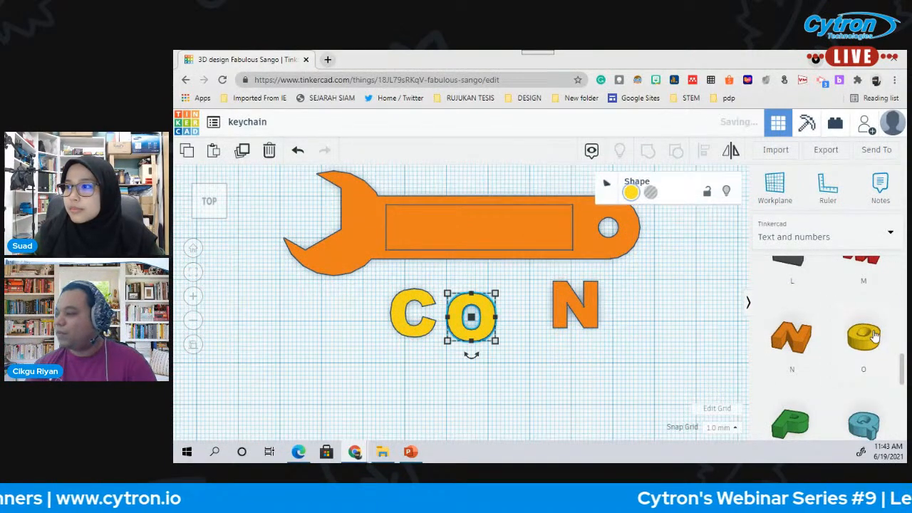
- Place a letter R in the gap between the O and the N, and a letter T in front of the N
{"action": "scroll", "coordinate": [801, 287], "scroll_direction": "down", "scroll_amount": 3}
{"action": "left_click_drag", "start_coordinate": [801, 287], "coordinate": [525, 307]}
{"action": "scroll", "coordinate": [840, 336], "scroll_direction": "down", "scroll_amount": 1}
{"action": "left_click_drag", "start_coordinate": [796, 317], "coordinate": [592, 349]}
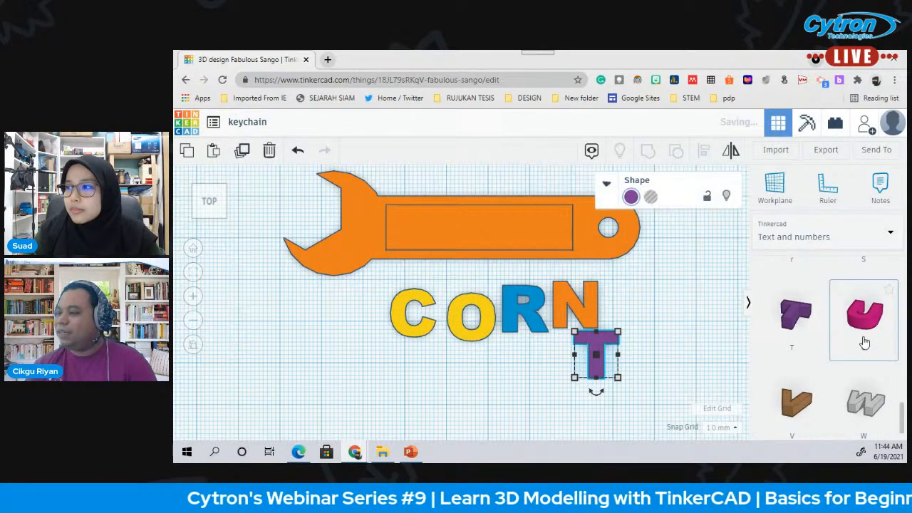
- Place a letter Y on the workplane beside the N, at the end of the row of letters
{"action": "scroll", "coordinate": [870, 342], "scroll_direction": "down", "scroll_amount": 1}
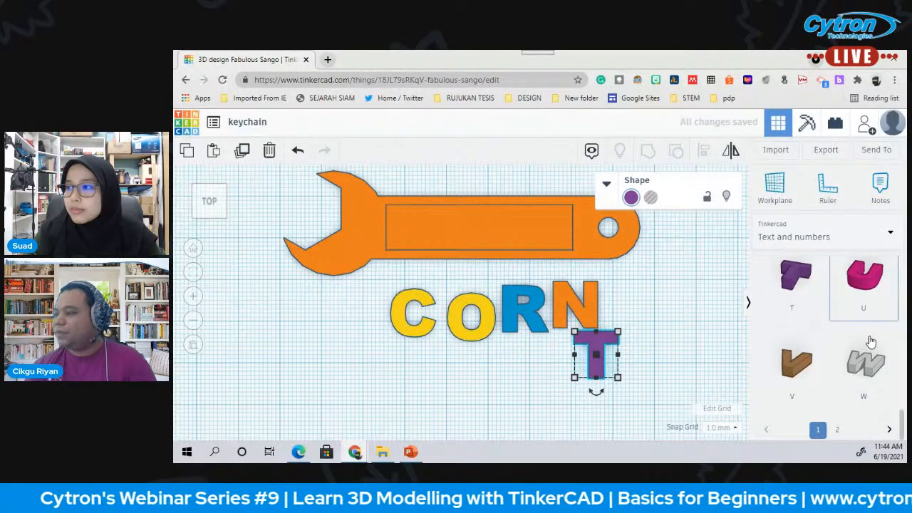
{"action": "left_click", "coordinate": [839, 430]}
{"action": "left_click_drag", "start_coordinate": [877, 311], "coordinate": [644, 315]}
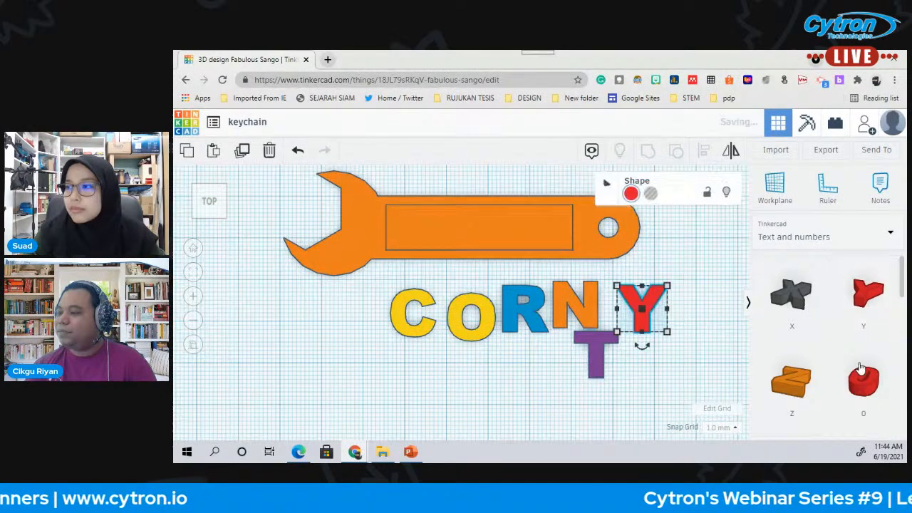
{"action": "scroll", "coordinate": [866, 312], "scroll_direction": "down", "scroll_amount": 5}
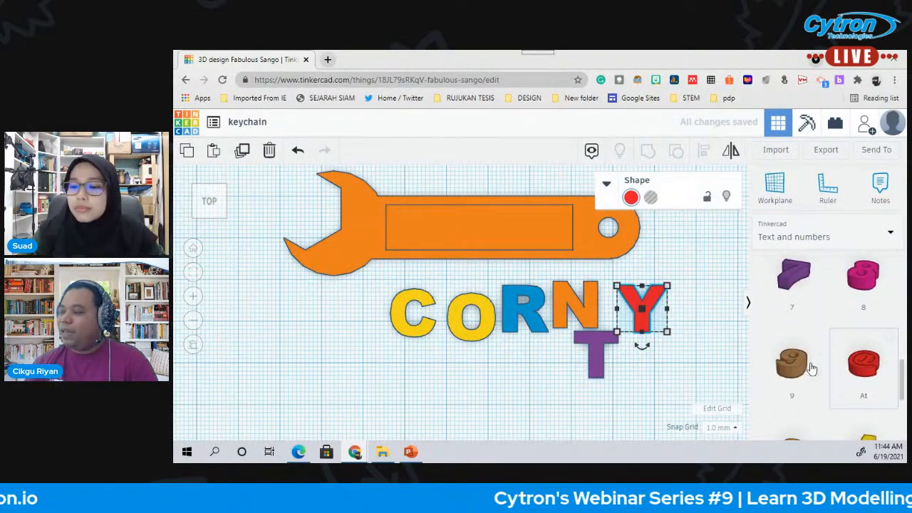
{"action": "scroll", "coordinate": [808, 328], "scroll_direction": "down", "scroll_amount": 5}
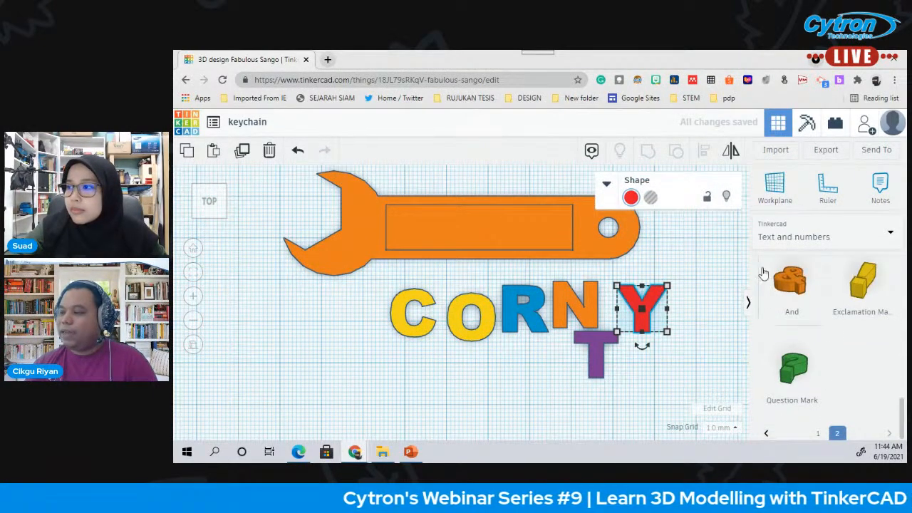
- Rearrange the six letters into one closely spaced row reading CYTRON in front of the wrench
{"action": "left_click", "coordinate": [483, 346]}
{"action": "left_click_drag", "start_coordinate": [422, 300], "coordinate": [387, 290]}
{"action": "left_click_drag", "start_coordinate": [471, 317], "coordinate": [531, 378]}
{"action": "left_click_drag", "start_coordinate": [634, 317], "coordinate": [424, 302]}
{"action": "left_click_drag", "start_coordinate": [597, 342], "coordinate": [476, 295]}
{"action": "left_click_drag", "start_coordinate": [565, 305], "coordinate": [545, 305]}
{"action": "left_click_drag", "start_coordinate": [551, 374], "coordinate": [646, 318]}
{"action": "left_click", "coordinate": [598, 298]}
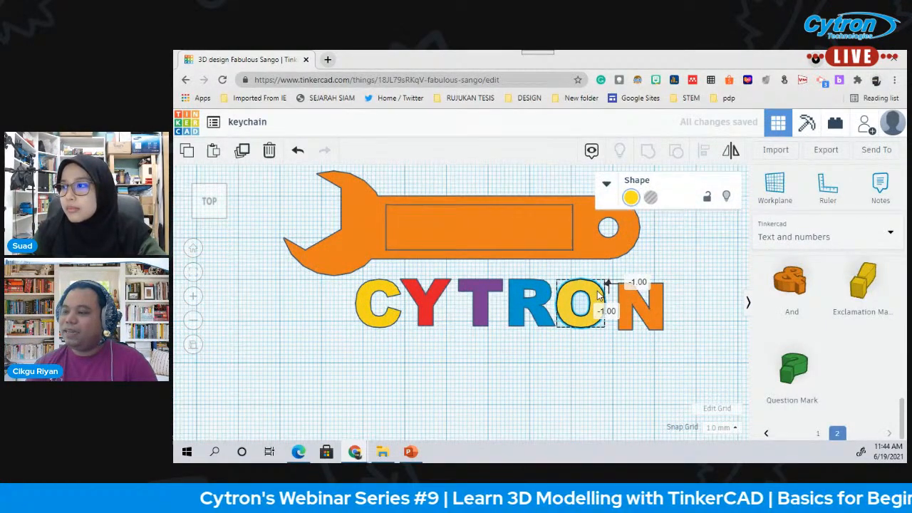
{"action": "left_click_drag", "start_coordinate": [645, 308], "coordinate": [637, 307]}
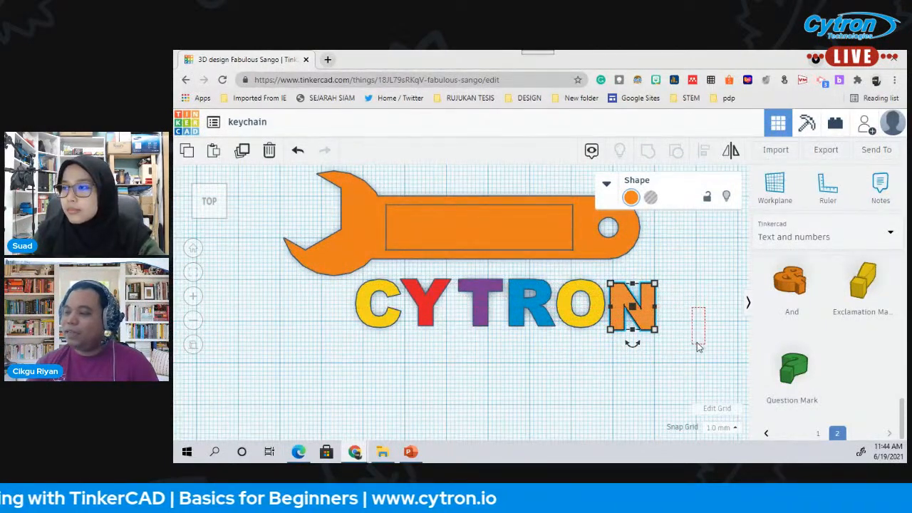
- Align all six CYTRON letters along their front edges
{"action": "left_click_drag", "start_coordinate": [431, 324], "coordinate": [341, 297]}
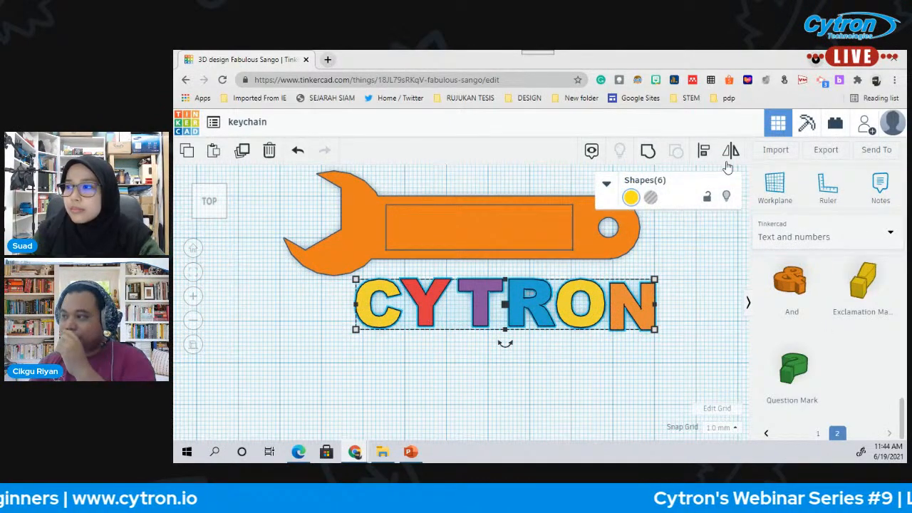
{"action": "left_click", "coordinate": [704, 154]}
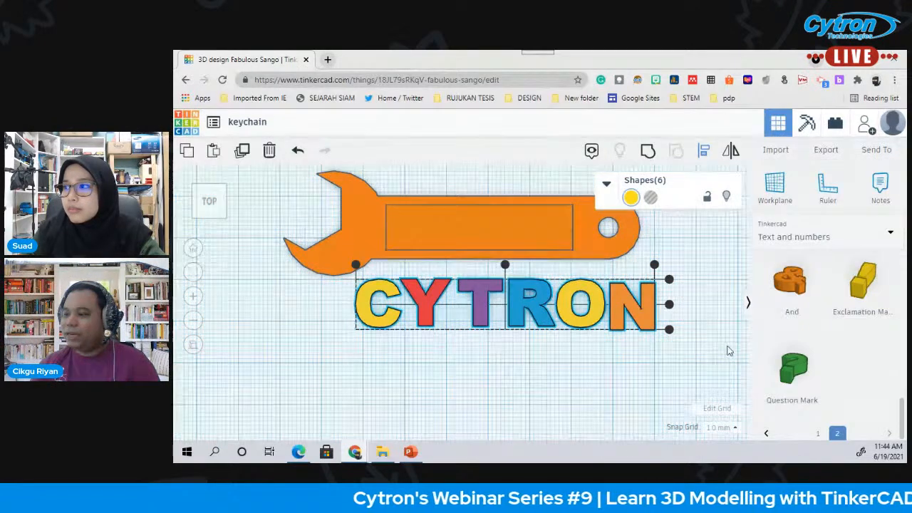
{"action": "left_click", "coordinate": [669, 330]}
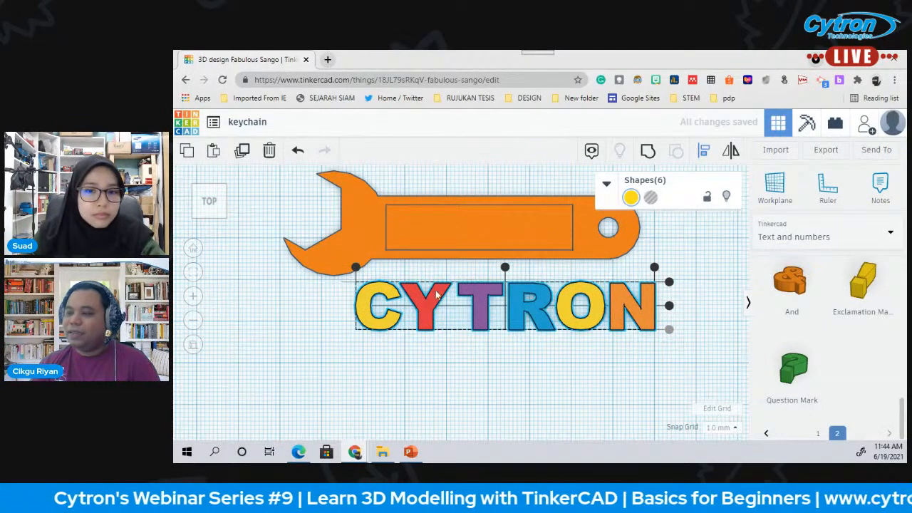
- Group the six letters into one shape and scale it down proportionally to about the length of the handle's recess
{"action": "left_click_drag", "start_coordinate": [709, 351], "coordinate": [490, 385]}
{"action": "left_click_drag", "start_coordinate": [683, 377], "coordinate": [349, 275]}
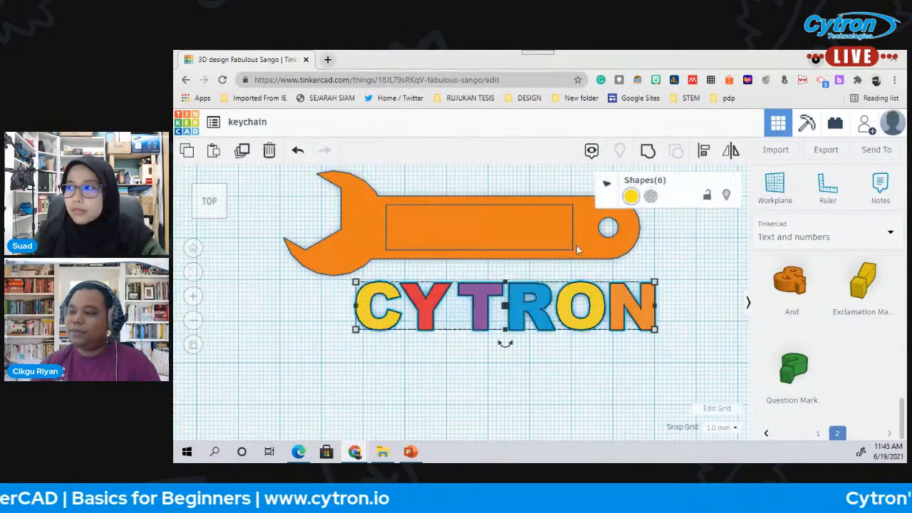
{"action": "left_click", "coordinate": [646, 155]}
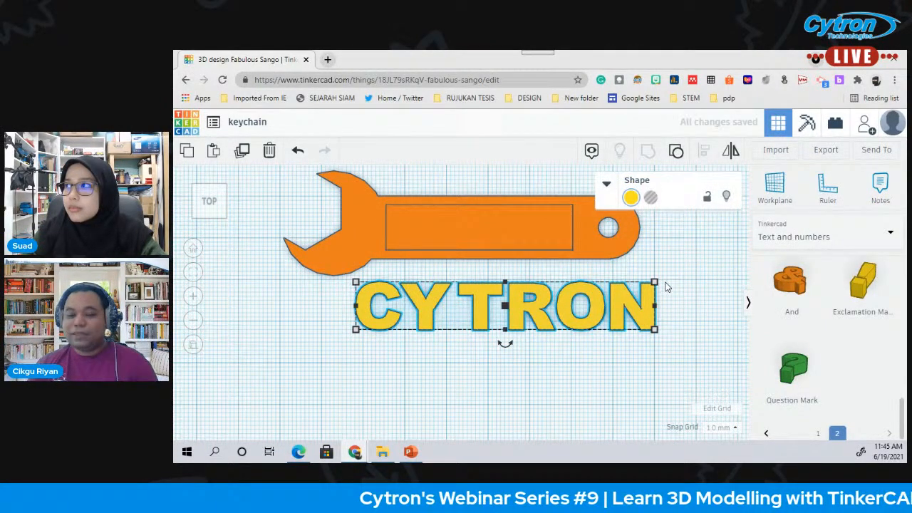
{"action": "left_click_drag", "start_coordinate": [654, 283], "coordinate": [591, 292], "text": "shift"}
{"action": "left_click_drag", "start_coordinate": [522, 296], "coordinate": [546, 320], "text": "shift"}
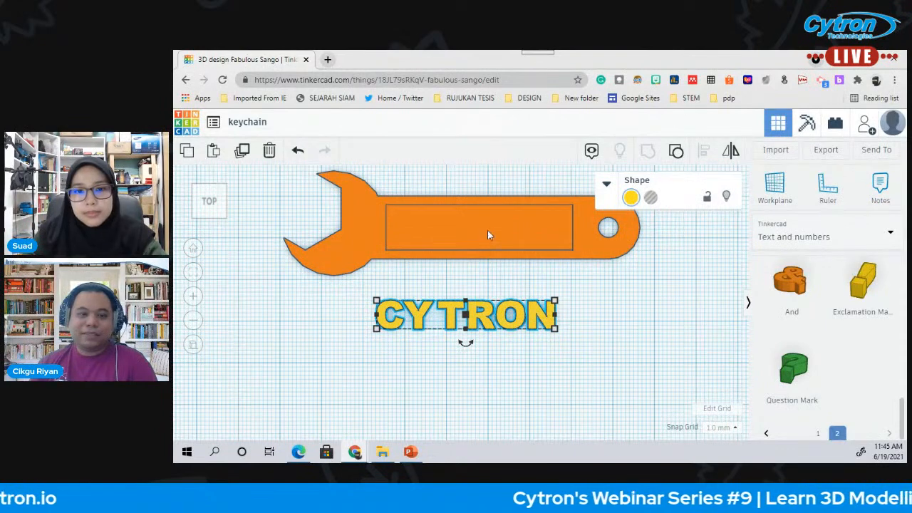
- Try to move the CYTRON lettering at workplane level into the handle's recess, and undo the move
{"action": "left_click", "coordinate": [202, 201]}
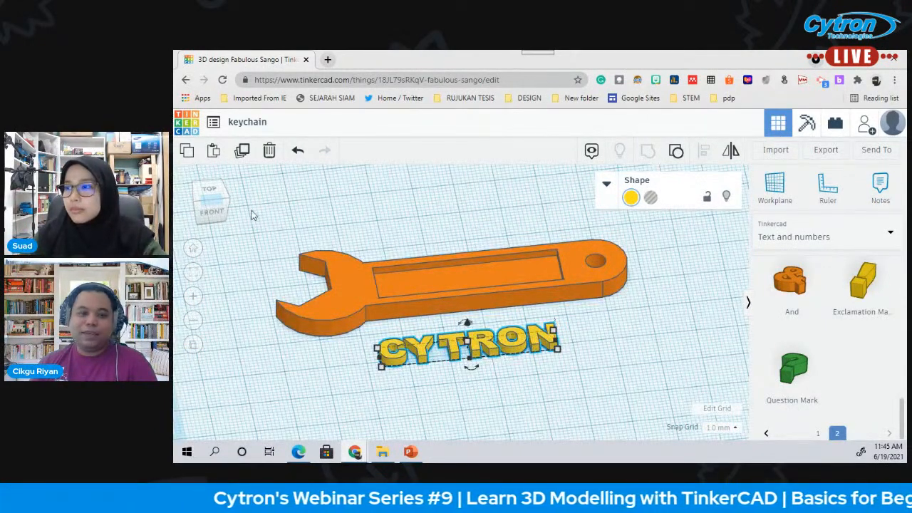
{"action": "left_click", "coordinate": [207, 195]}
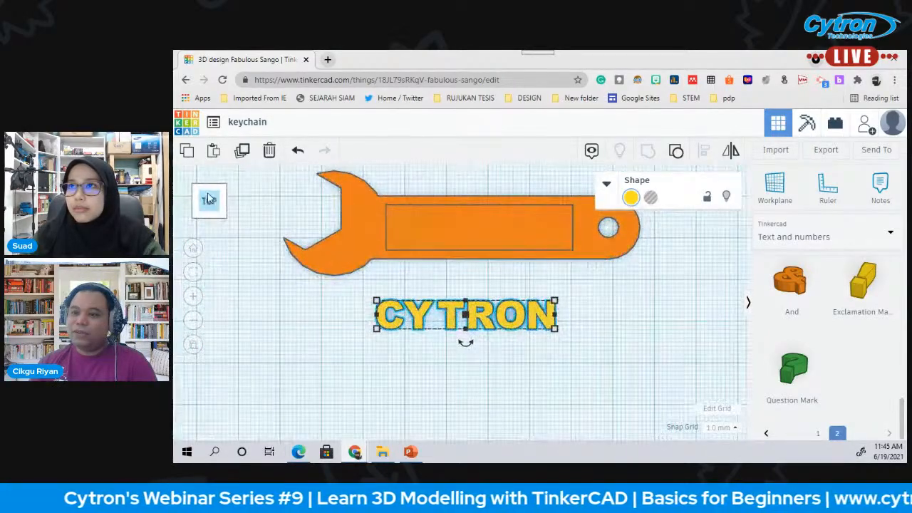
{"action": "left_click_drag", "start_coordinate": [210, 203], "coordinate": [208, 201]}
{"action": "left_click", "coordinate": [216, 208]}
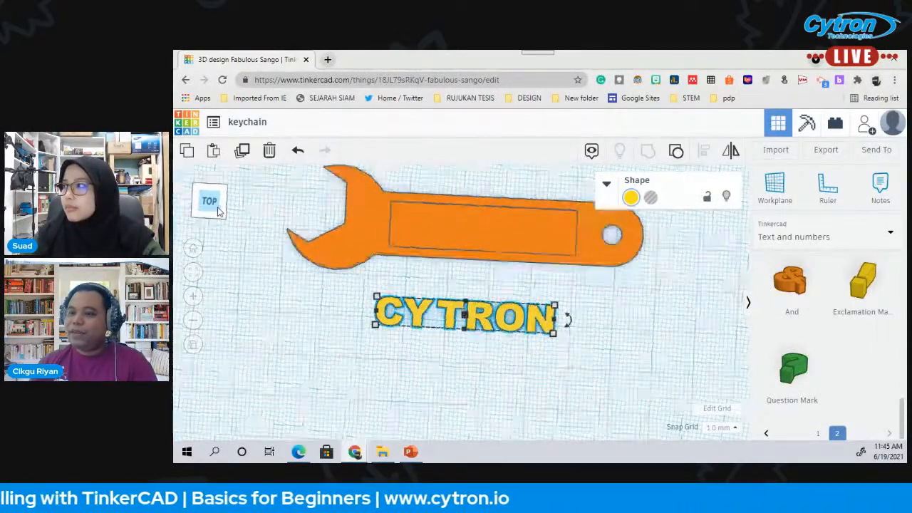
{"action": "left_click_drag", "start_coordinate": [424, 321], "coordinate": [436, 229]}
{"action": "left_click", "coordinate": [444, 231]}
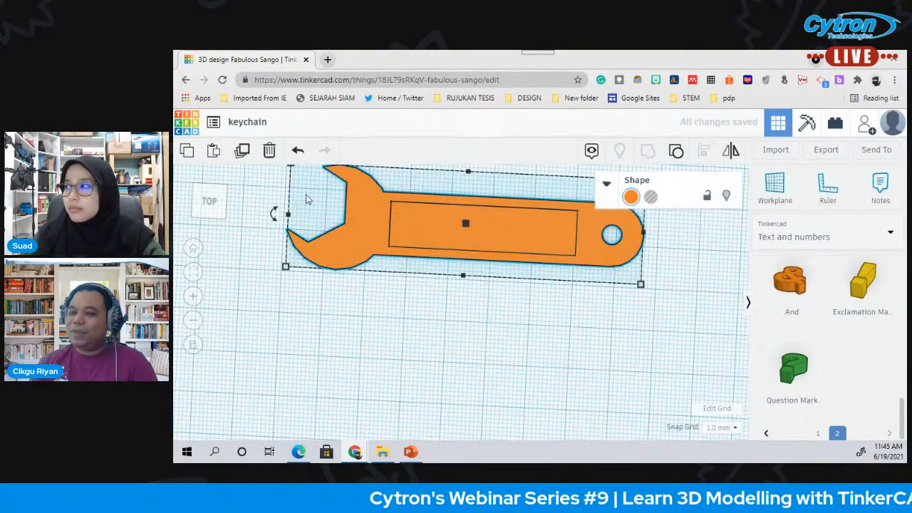
{"action": "left_click", "coordinate": [299, 151]}
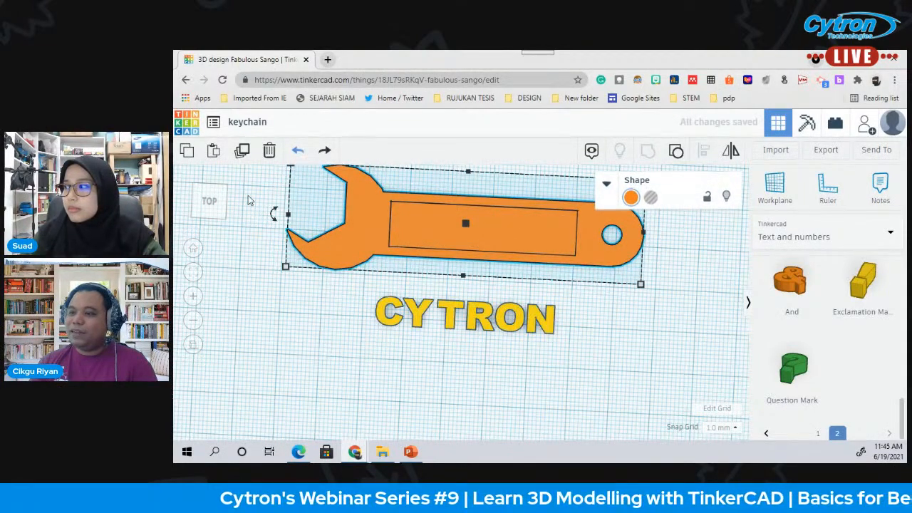
- Increase the thickness of the CYTRON lettering in front of the wrench
{"action": "left_click", "coordinate": [207, 220]}
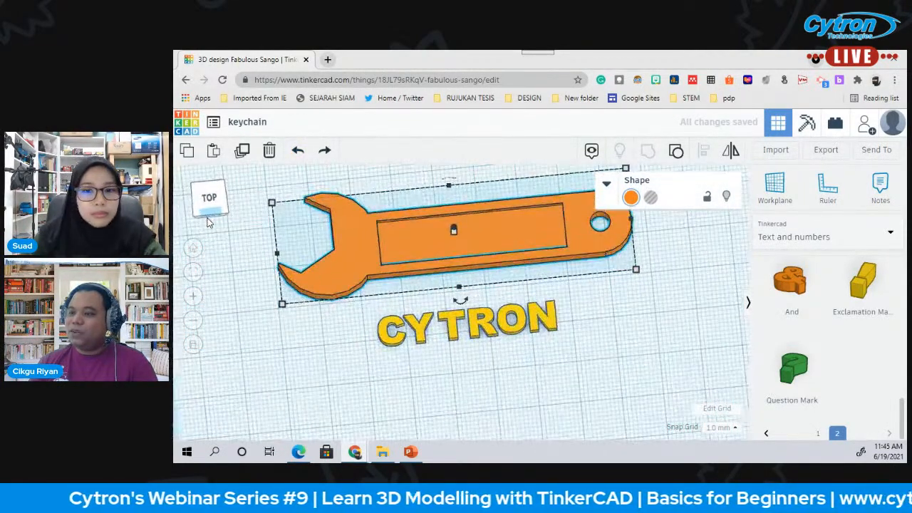
{"action": "left_click", "coordinate": [456, 326]}
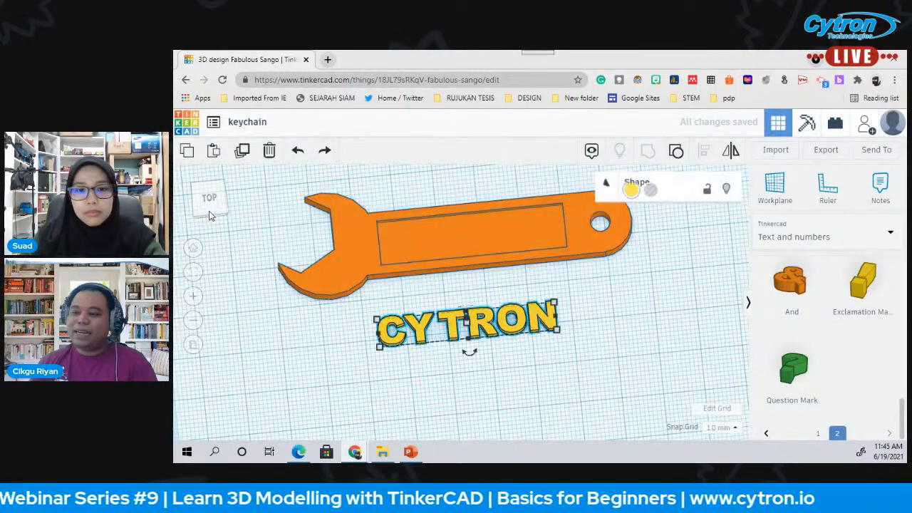
{"action": "left_click", "coordinate": [212, 208]}
{"action": "left_click_drag", "start_coordinate": [211, 209], "coordinate": [215, 206]}
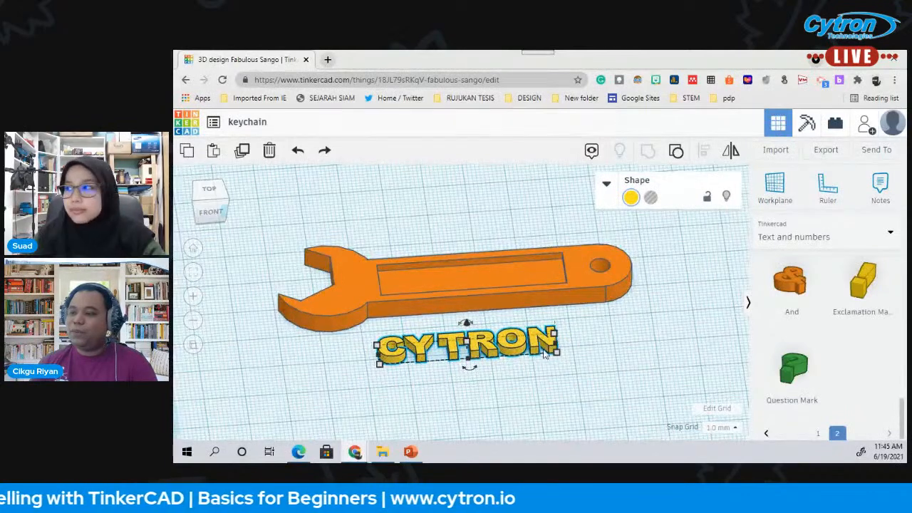
{"action": "left_click_drag", "start_coordinate": [466, 322], "coordinate": [467, 350]}
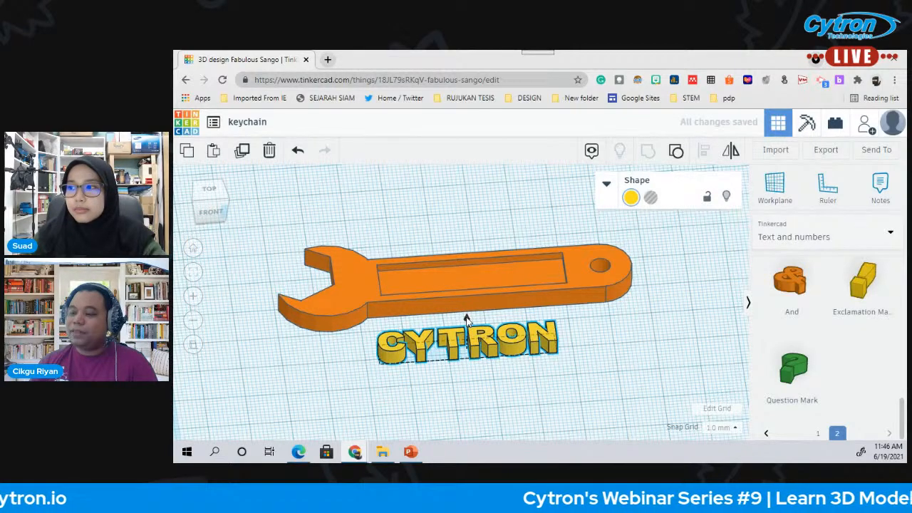
- Raise the CYTRON lettering to 3 mm above the workplane and move it into the handle's recess
{"action": "left_click_drag", "start_coordinate": [466, 315], "coordinate": [467, 312]}
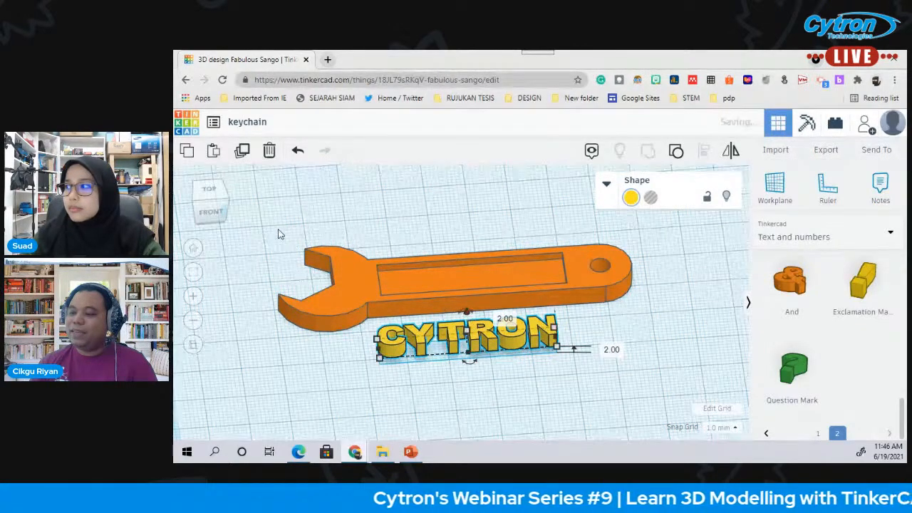
{"action": "left_click", "coordinate": [211, 212]}
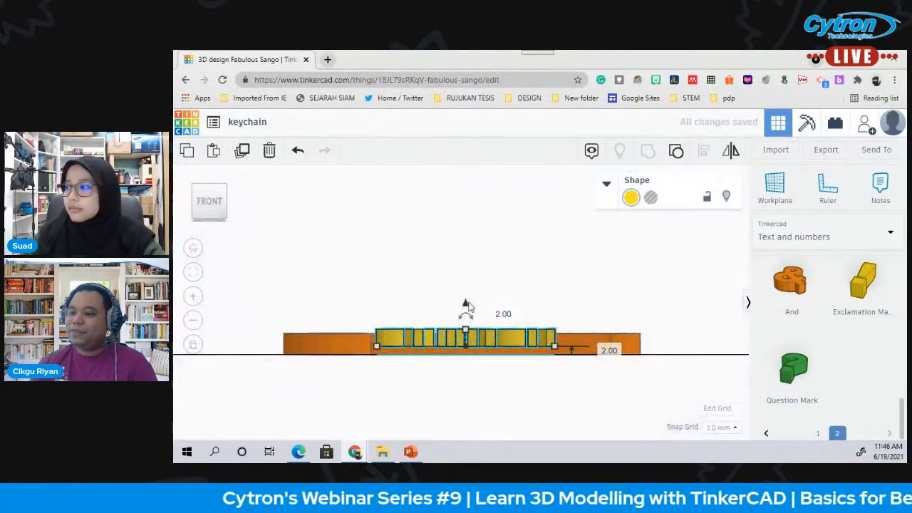
{"action": "left_click_drag", "start_coordinate": [465, 305], "coordinate": [465, 301]}
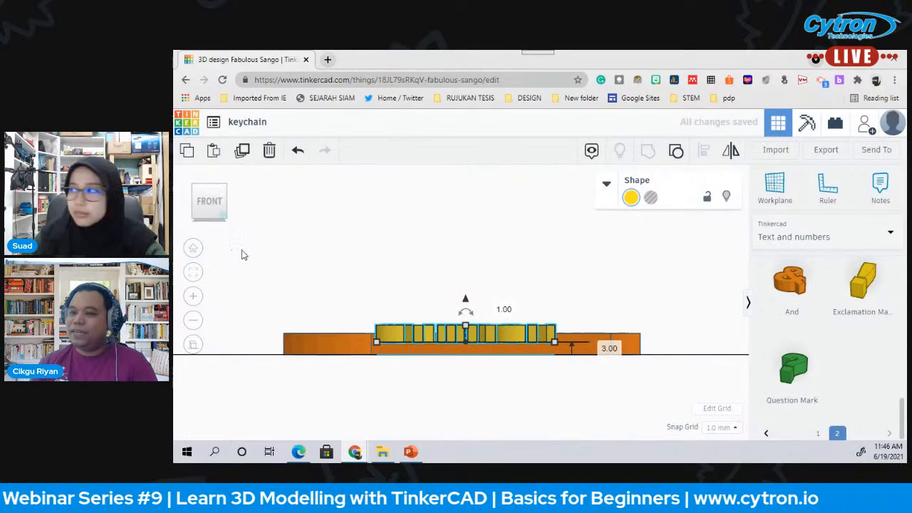
{"action": "left_click_drag", "start_coordinate": [210, 212], "coordinate": [211, 218]}
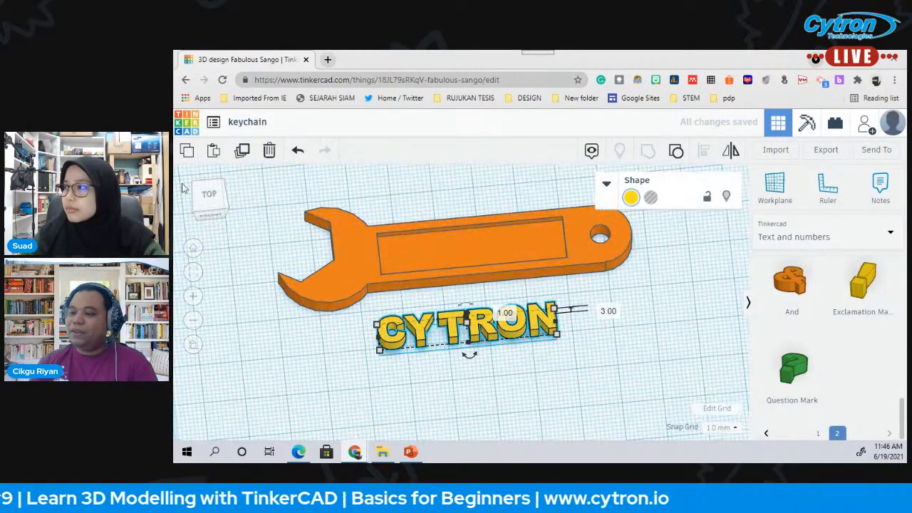
{"action": "left_click_drag", "start_coordinate": [479, 339], "coordinate": [479, 252]}
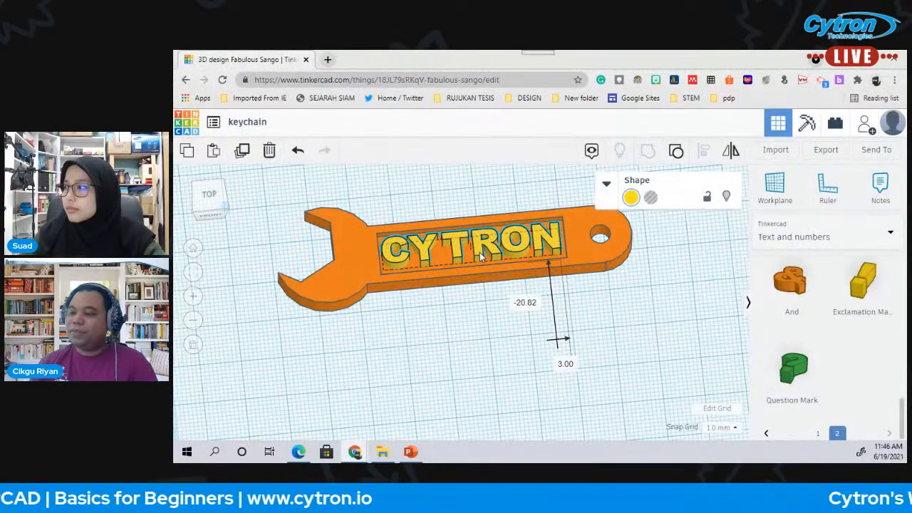
- Lower the CYTRON lettering to 2 mm above the workplane and set its height to 3 mm
{"action": "left_click", "coordinate": [213, 216]}
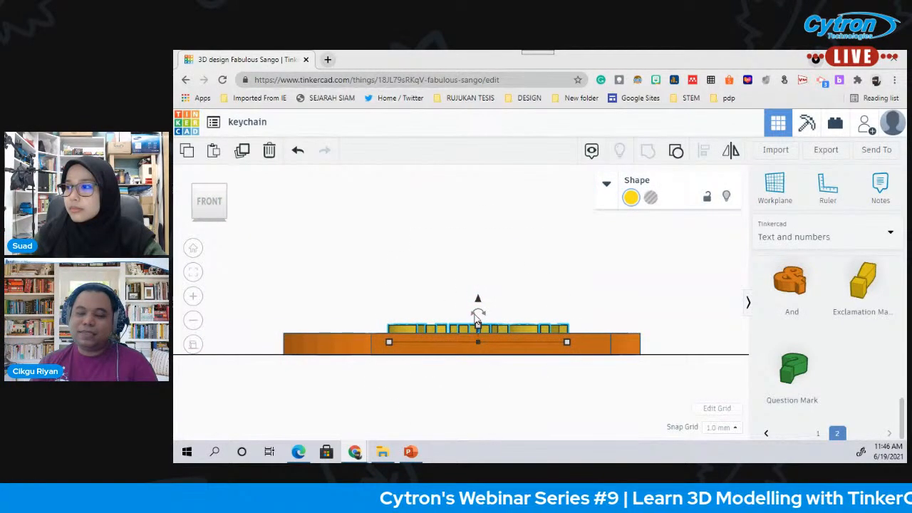
{"action": "left_click_drag", "start_coordinate": [478, 302], "coordinate": [478, 304]}
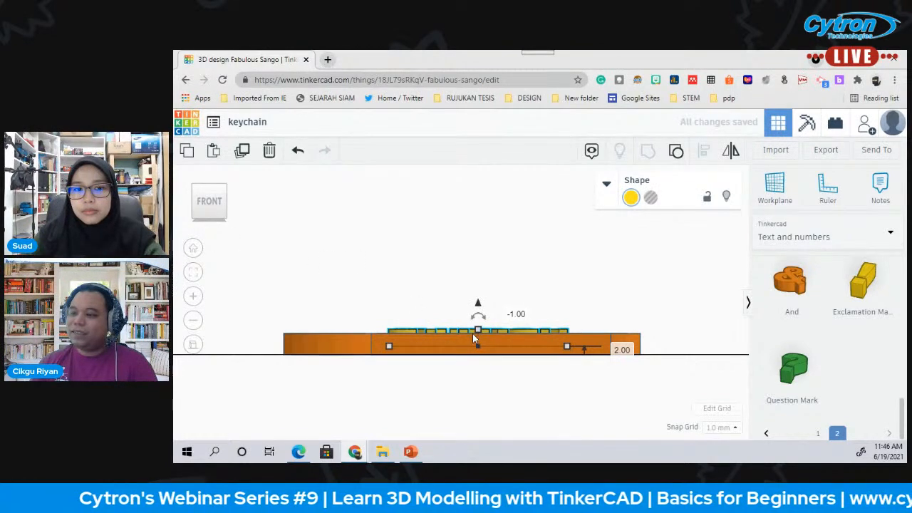
{"action": "left_click_drag", "start_coordinate": [477, 330], "coordinate": [477, 333]}
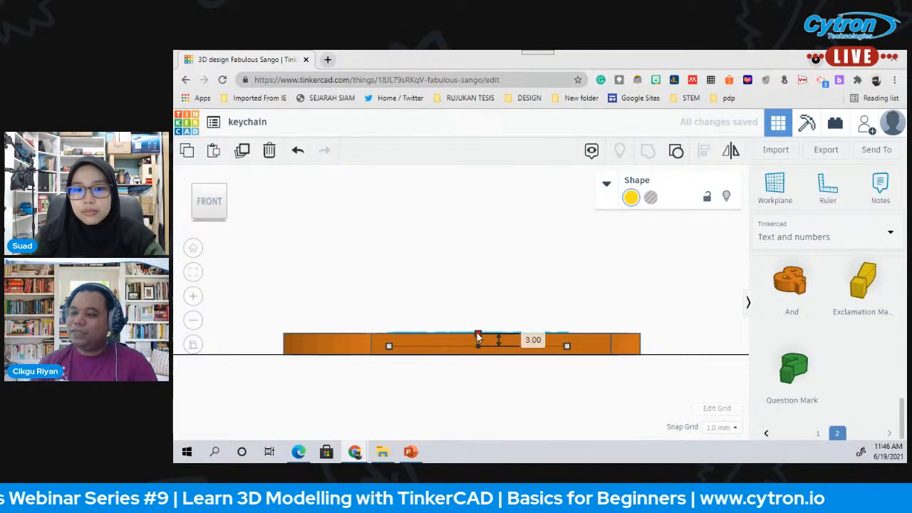
- Group the wrench and the CYTRON lettering into a single keychain shape
{"action": "left_click", "coordinate": [221, 208]}
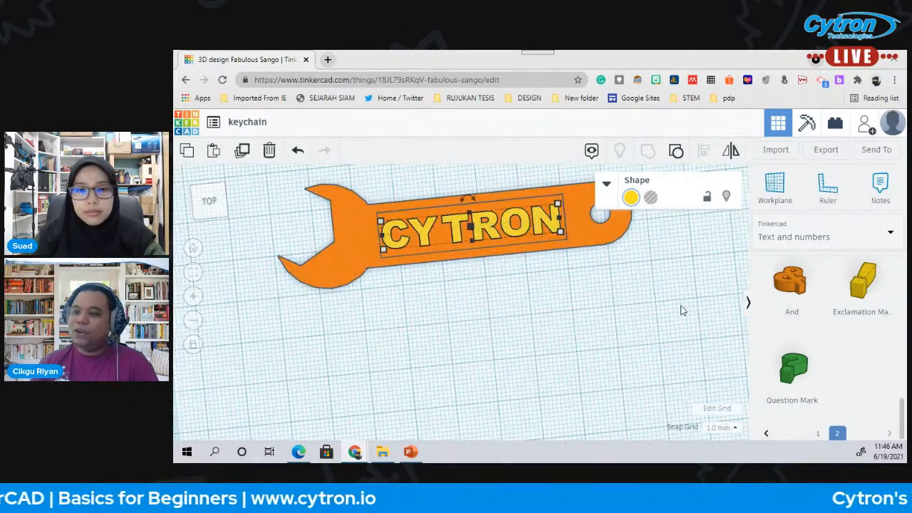
{"action": "scroll", "coordinate": [604, 287], "scroll_direction": "down", "scroll_amount": 5}
{"action": "left_click_drag", "start_coordinate": [617, 309], "coordinate": [333, 232]}
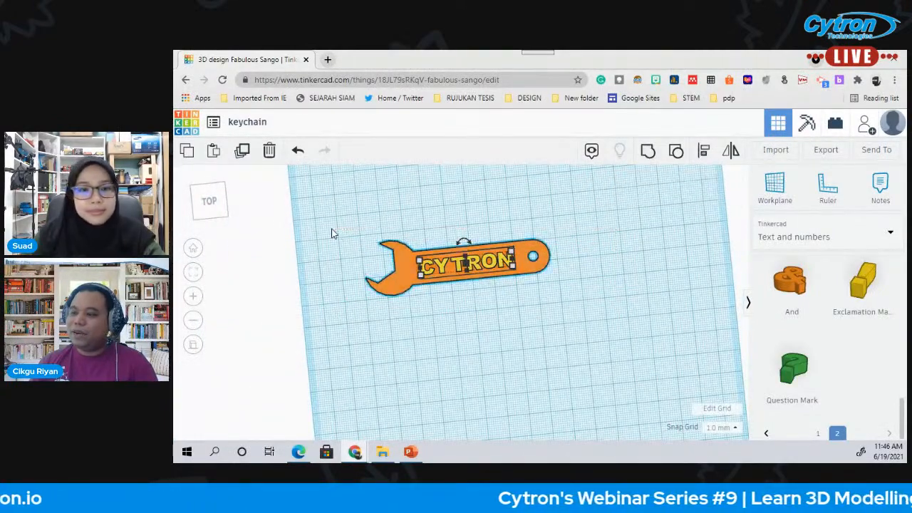
{"action": "left_click", "coordinate": [648, 152]}
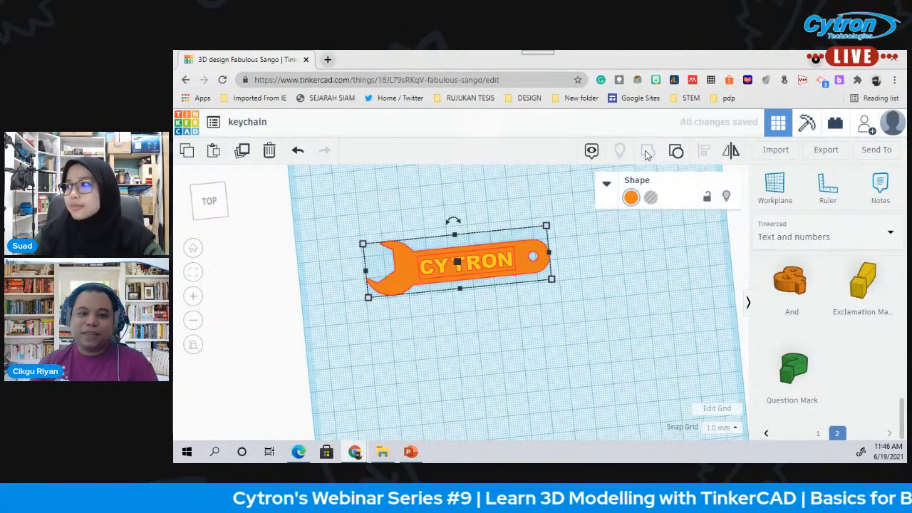
- Reposition the grouped keychain near the middle of the workplane
{"action": "left_click_drag", "start_coordinate": [530, 255], "coordinate": [573, 281]}
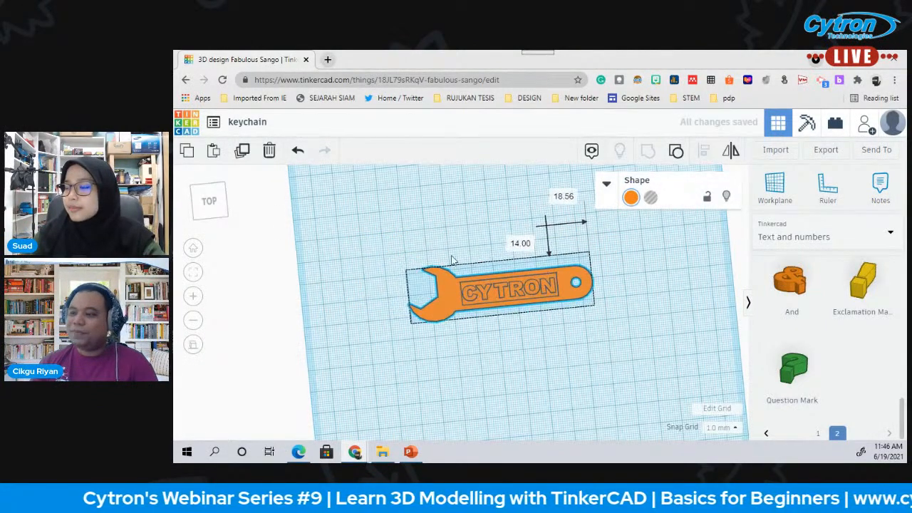
{"action": "mouse_move", "coordinate": [221, 210]}
{"action": "left_mouse_down"}
{"action": "mouse_move", "coordinate": [213, 218]}
{"action": "mouse_move", "coordinate": [205, 210]}
{"action": "left_mouse_up"}
{"action": "left_click", "coordinate": [205, 209]}
{"action": "left_click", "coordinate": [688, 358]}
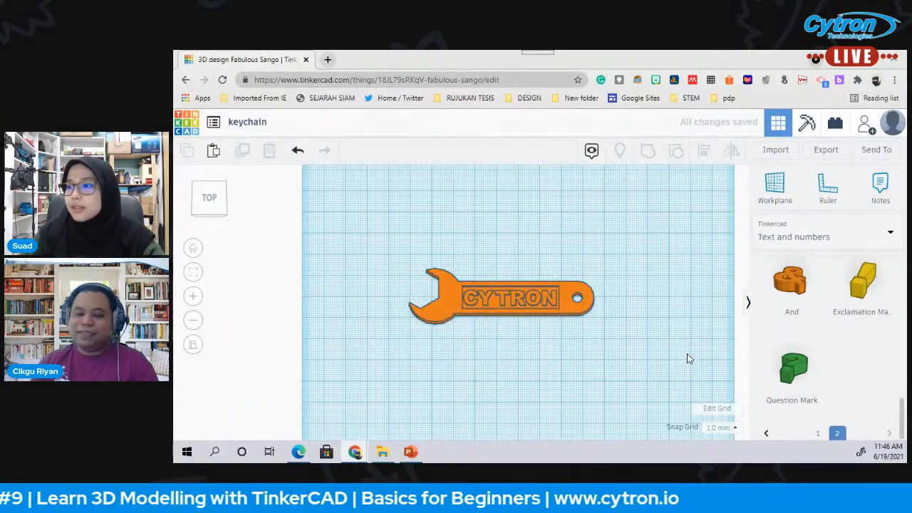
{"action": "left_click_drag", "start_coordinate": [581, 313], "coordinate": [537, 333]}
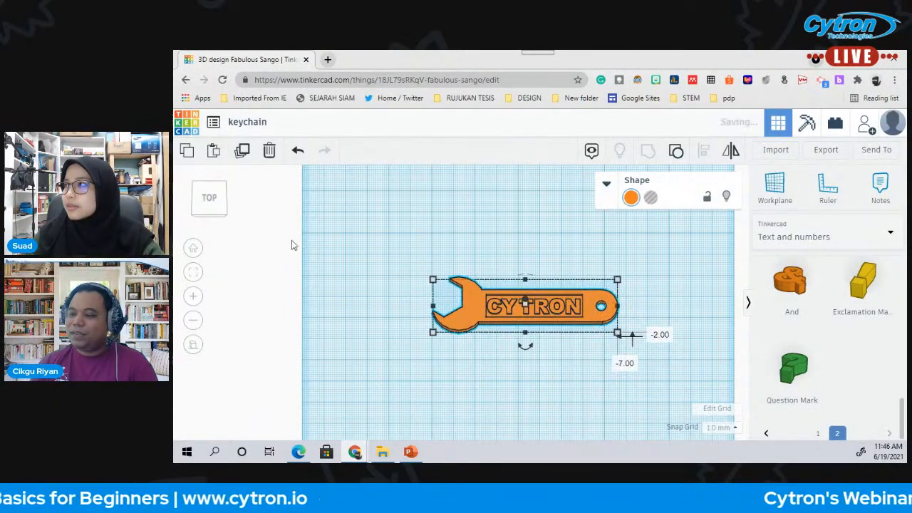
- Export only the selected wrench keychain as an STL file for 3D printing
{"action": "left_click", "coordinate": [216, 208]}
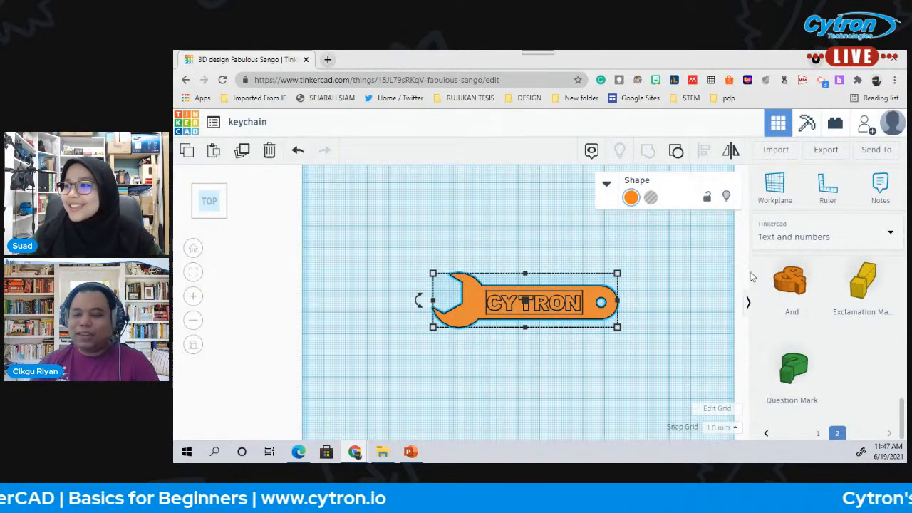
{"action": "left_click", "coordinate": [539, 270]}
{"action": "left_click_drag", "start_coordinate": [429, 254], "coordinate": [684, 379]}
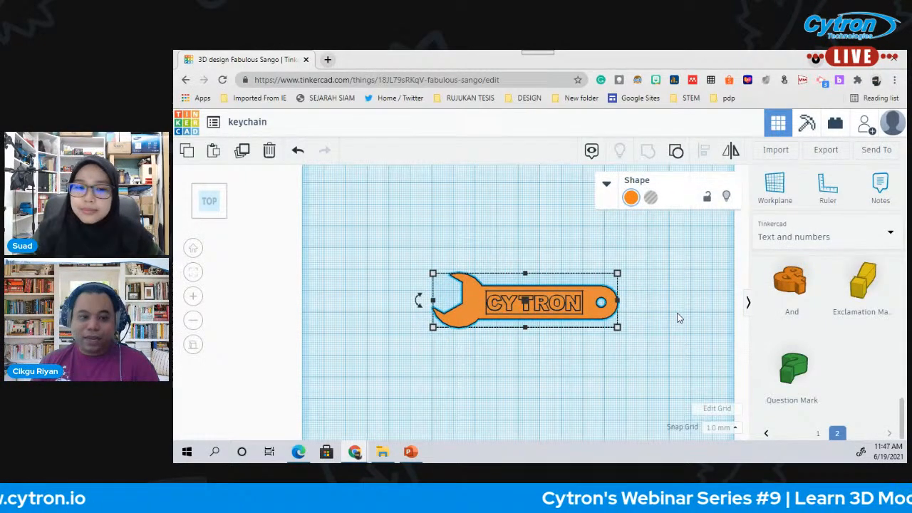
{"action": "left_click", "coordinate": [825, 151]}
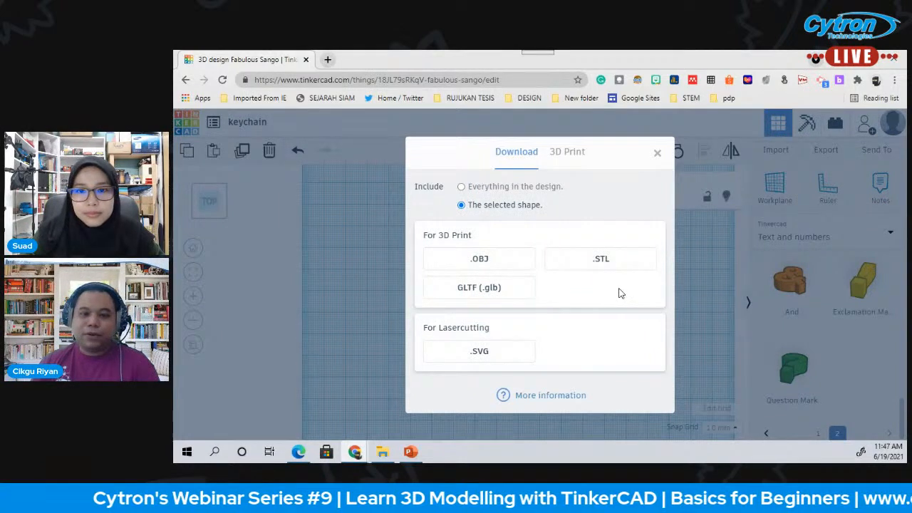
{"action": "left_click", "coordinate": [479, 258]}
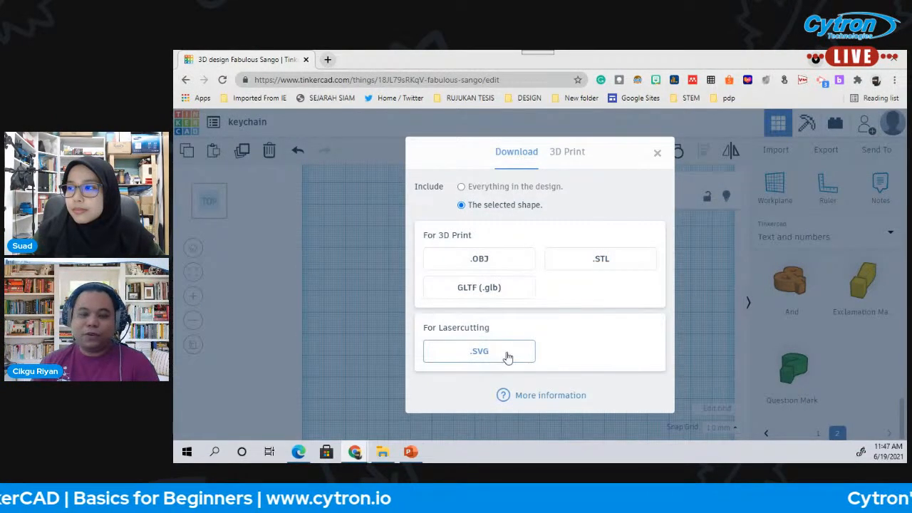
{"action": "left_click", "coordinate": [567, 151]}
{"action": "left_click", "coordinate": [516, 148]}
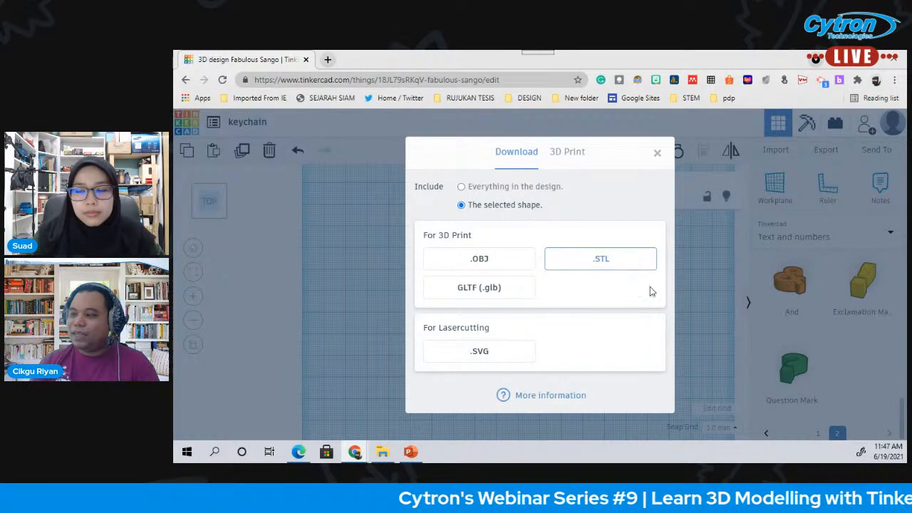
{"action": "left_click", "coordinate": [621, 268]}
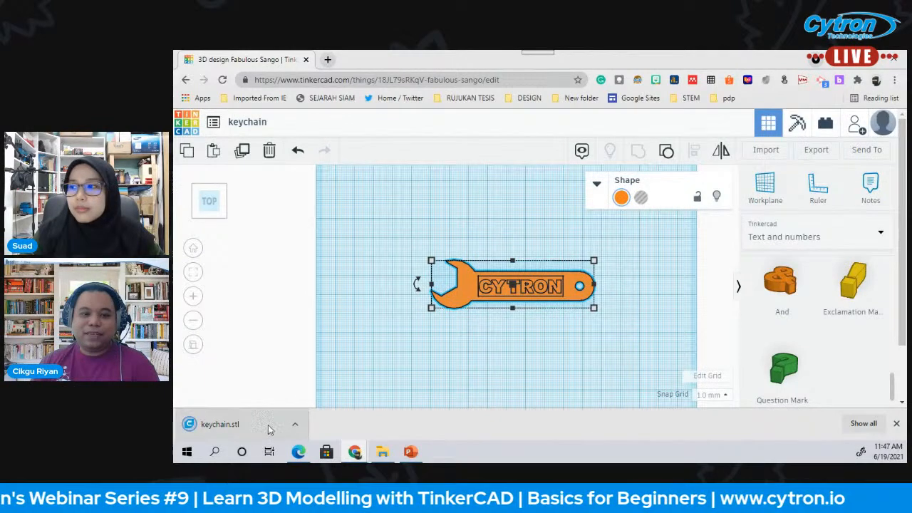
- Move the keychain about 13 mm towards the front of the workplane and view it from the top
{"action": "left_click_drag", "start_coordinate": [463, 316], "coordinate": [459, 335]}
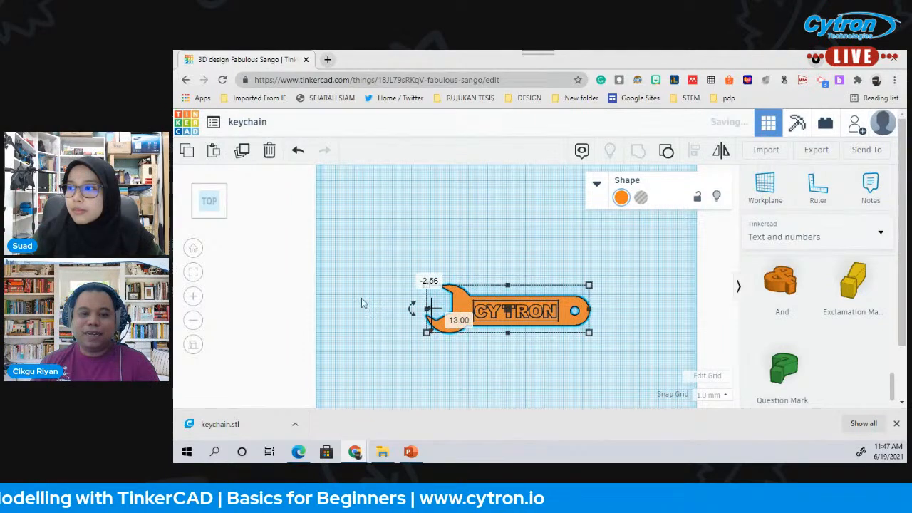
{"action": "left_click", "coordinate": [214, 211]}
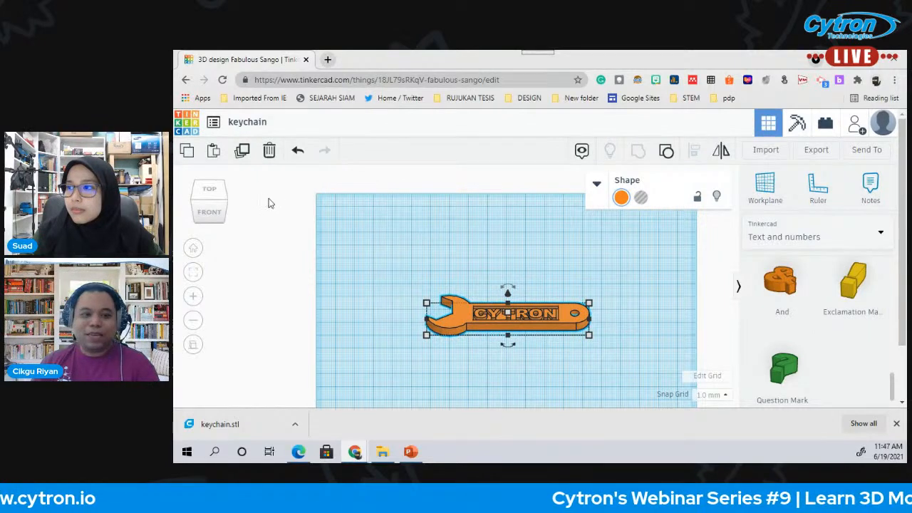
{"action": "left_click", "coordinate": [210, 191]}
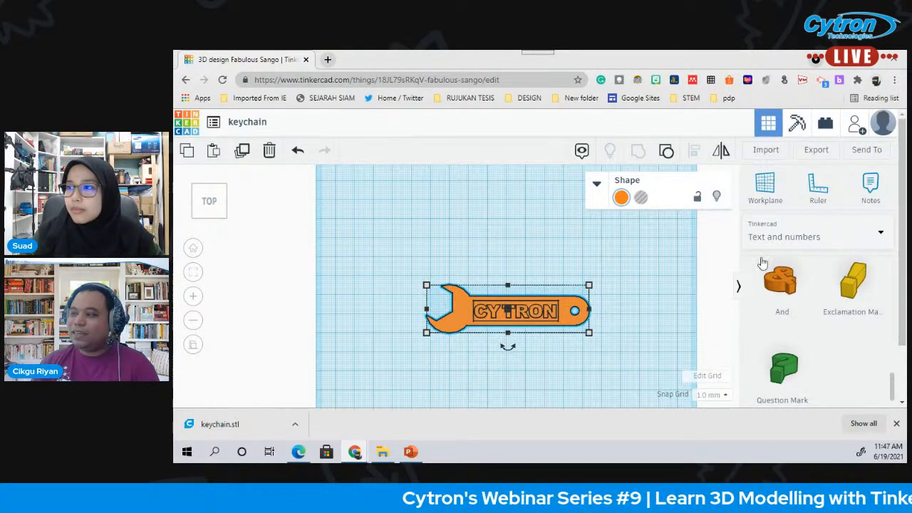
- Switch the shape library to Basic Shapes and move the keychain about 12 mm back and 8 mm left on the workplane
{"action": "left_click", "coordinate": [755, 237]}
{"action": "left_click", "coordinate": [780, 277]}
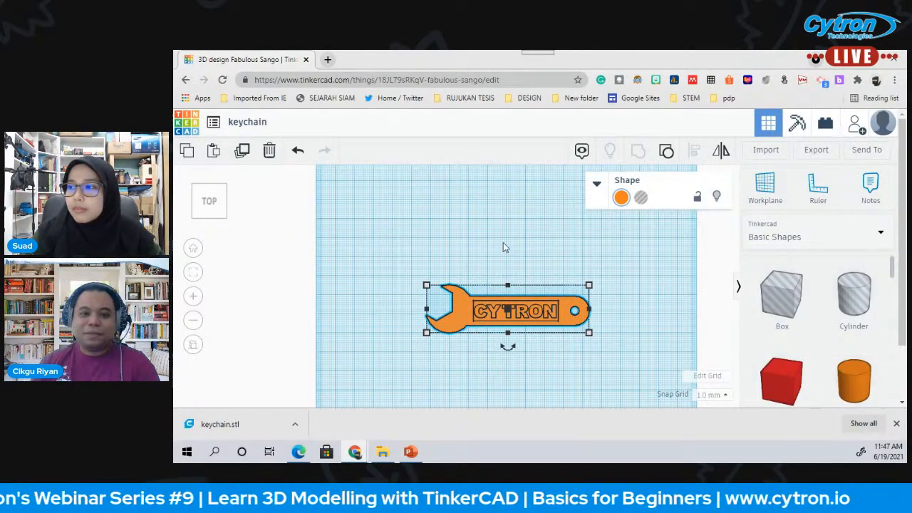
{"action": "left_click_drag", "start_coordinate": [455, 314], "coordinate": [440, 292]}
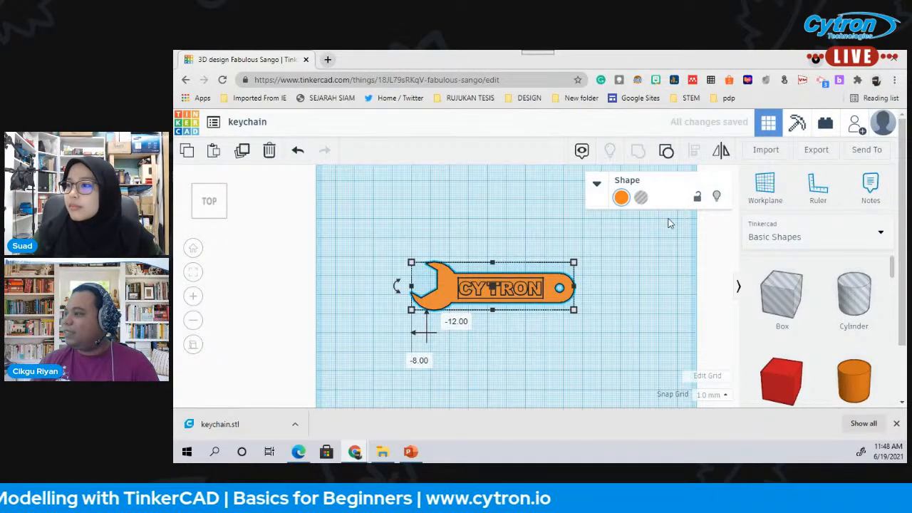
{"action": "left_click", "coordinate": [674, 245]}
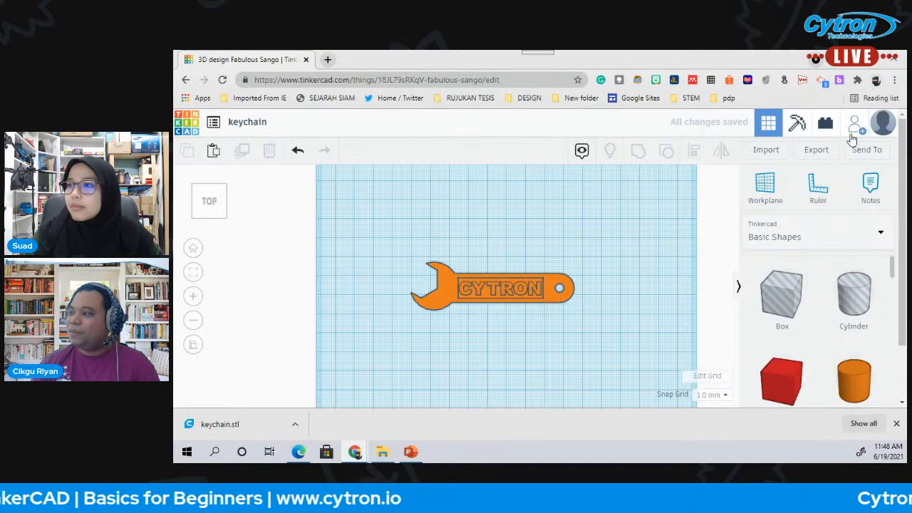
{"action": "scroll", "coordinate": [822, 285], "scroll_direction": "down", "scroll_amount": 2}
{"action": "scroll", "coordinate": [820, 289], "scroll_direction": "down", "scroll_amount": 3}
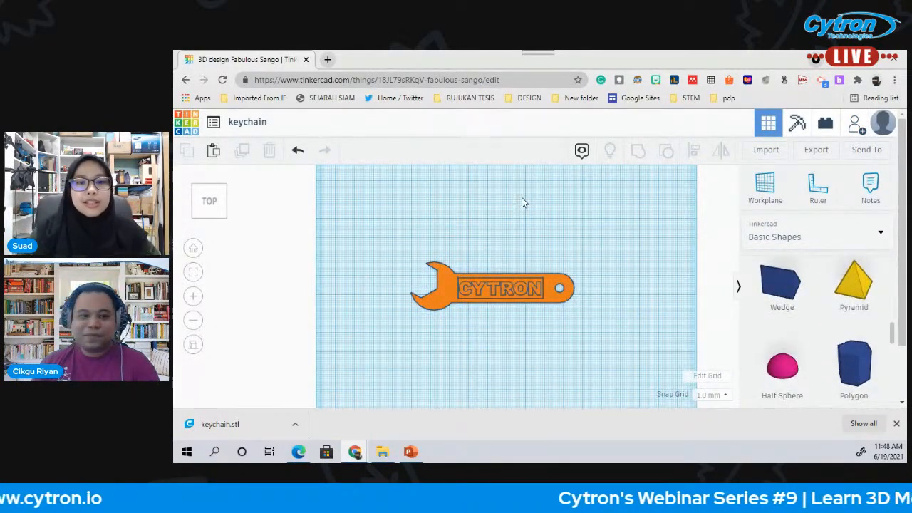